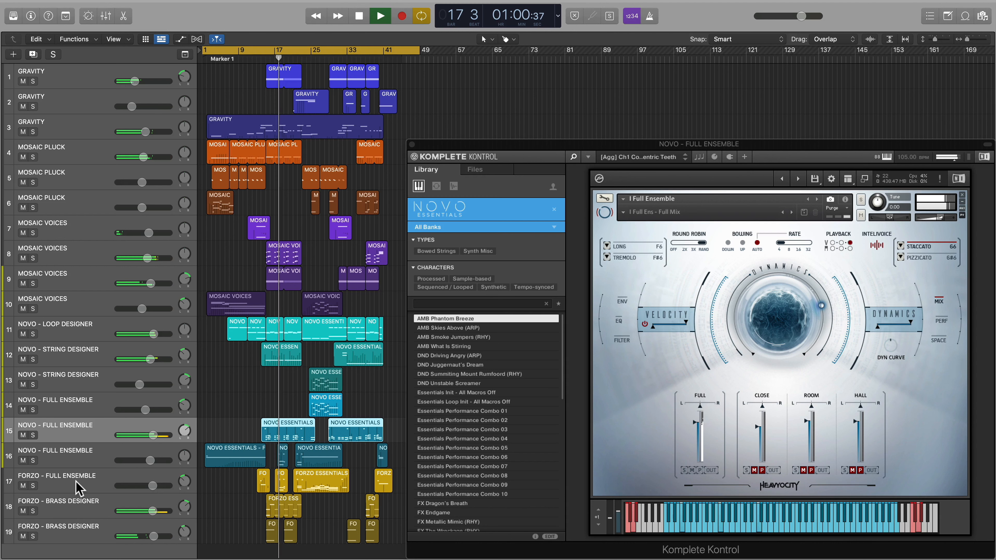
Show the Forzo instruments on tracks 17, 19 and 18 while the song plays.
left_click(77, 485)
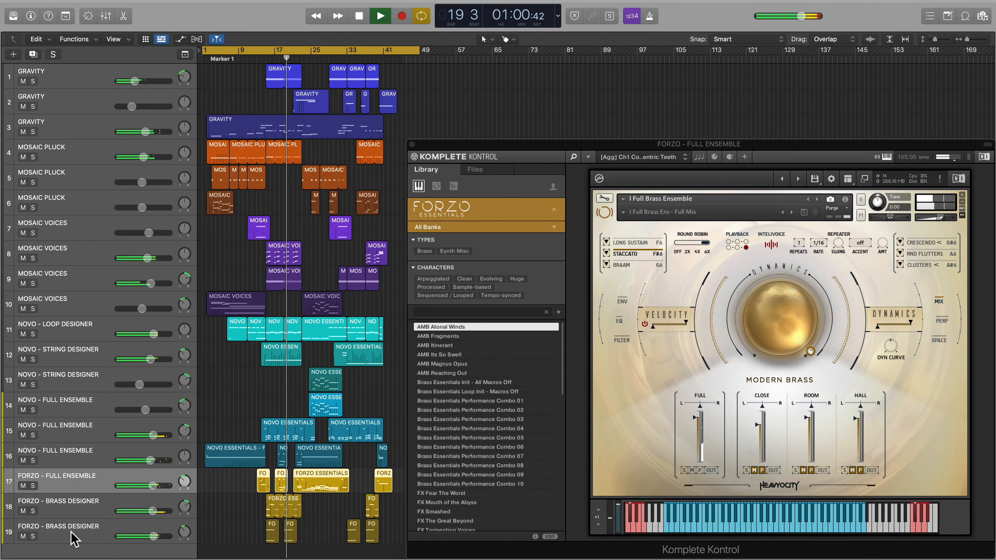
left_click(74, 539)
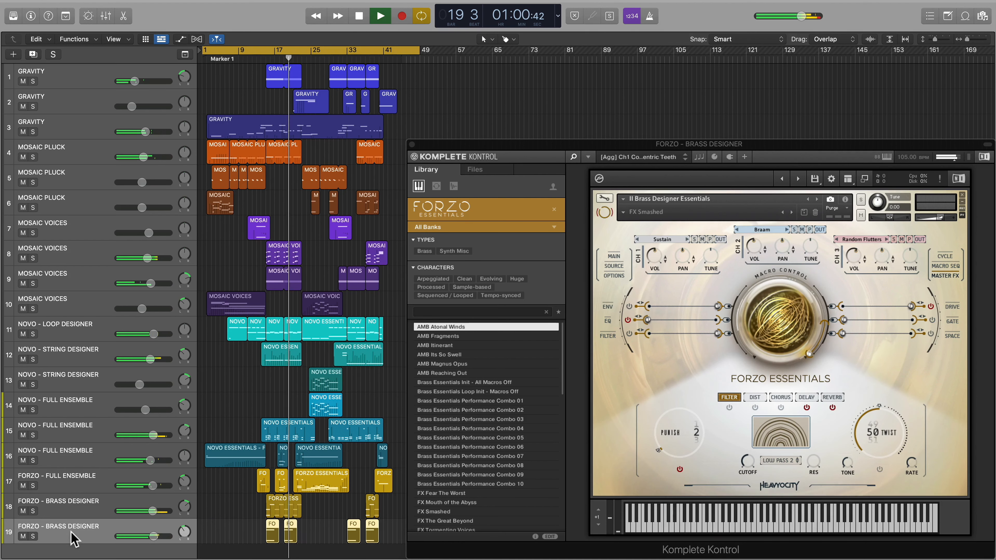
left_click(74, 516)
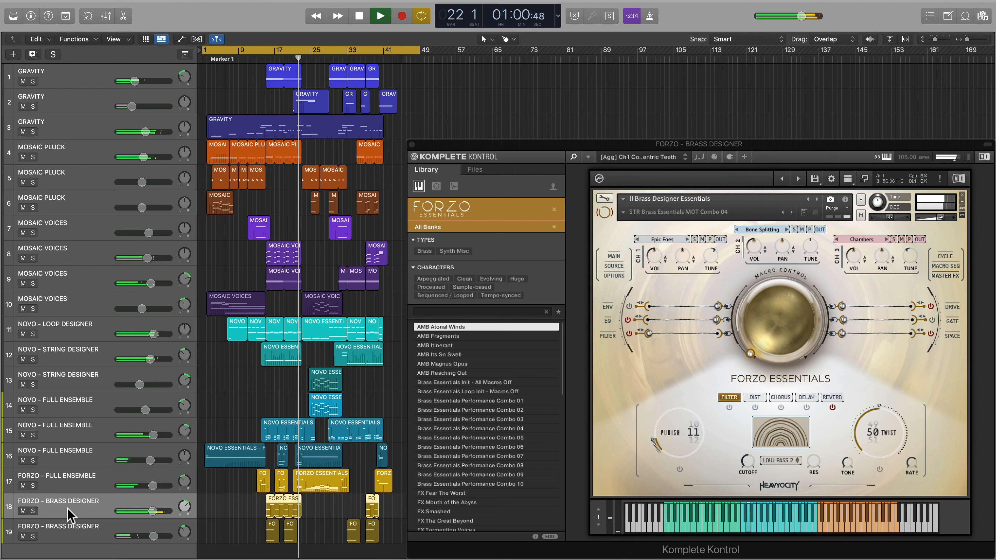
Show the Gravity, Mosaic Pluck, Mosaic Voices and Novo Full Ensemble instruments on tracks 3, 5, 10, 14, 15 and 7 during playback.
left_click(82, 132)
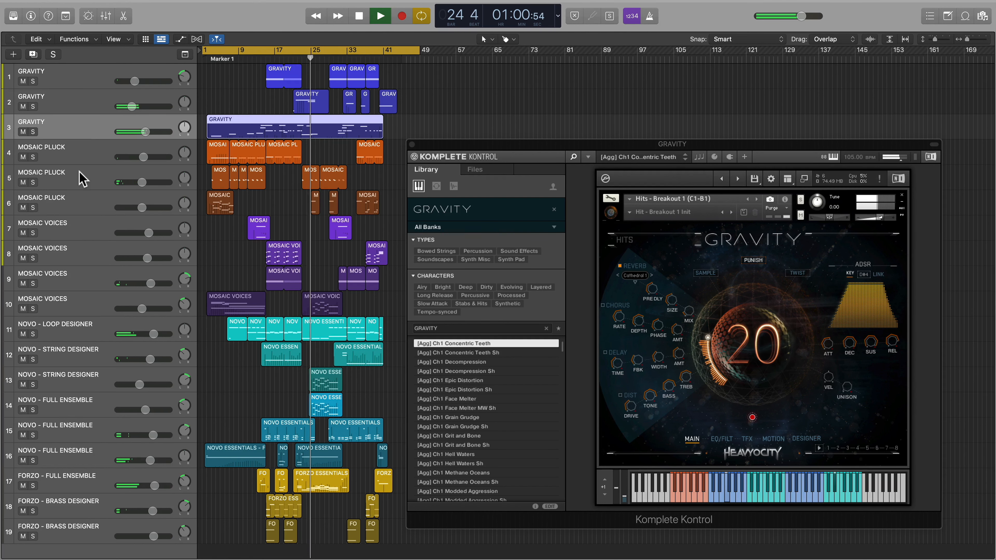
left_click(82, 178)
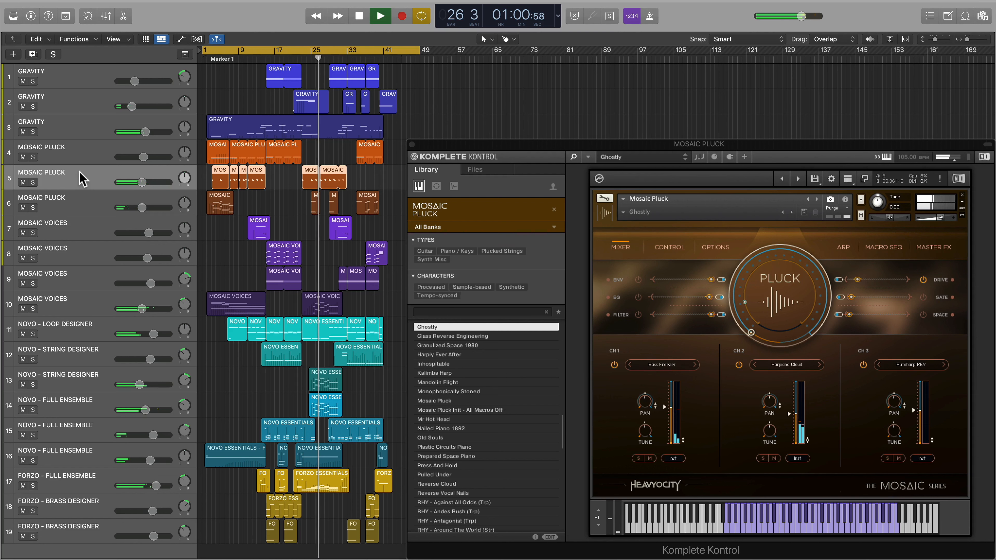
left_click(90, 308)
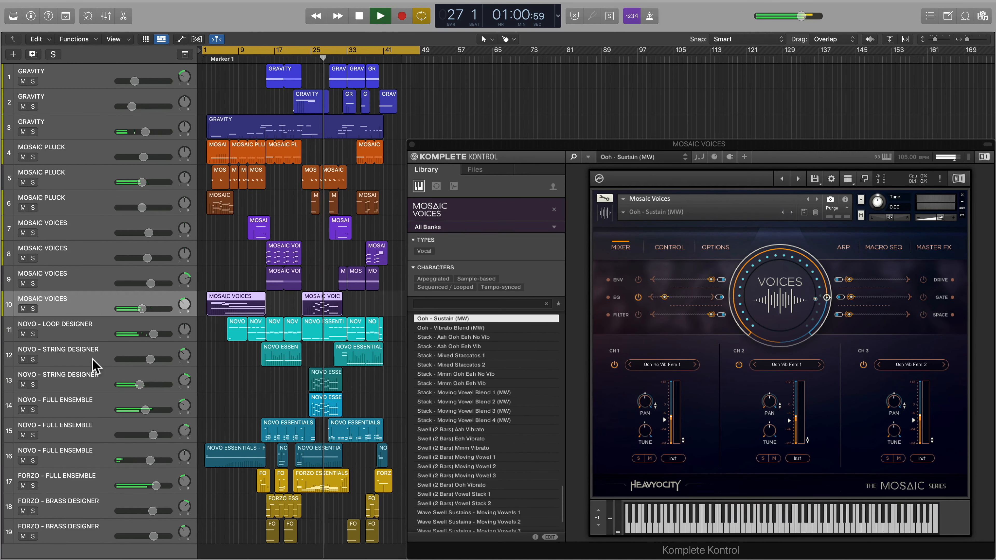
left_click(89, 405)
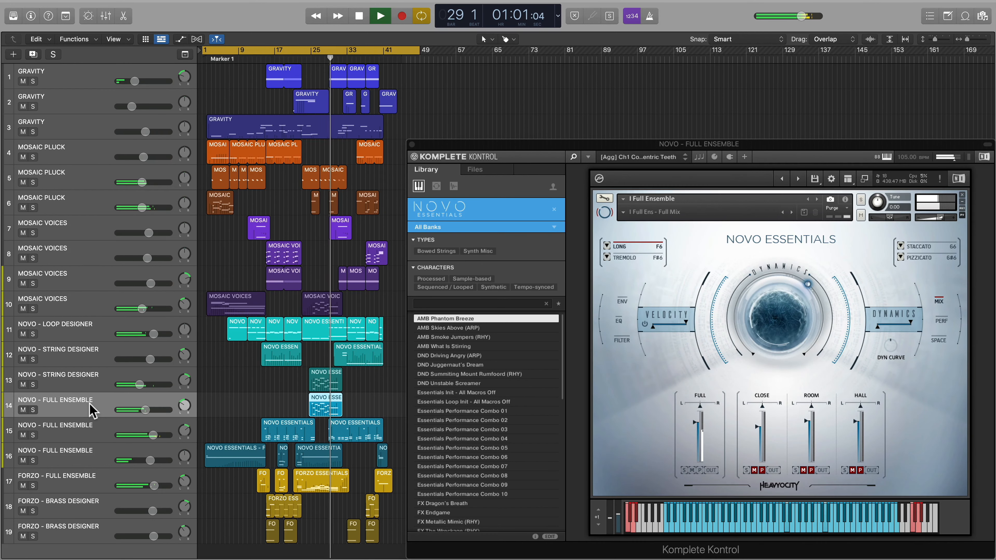
left_click(90, 440)
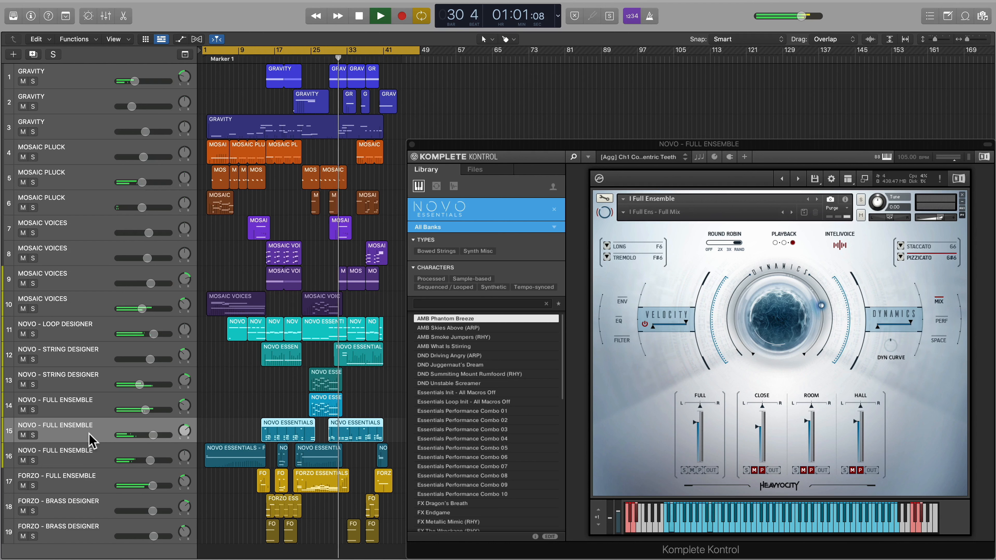
left_click(82, 229)
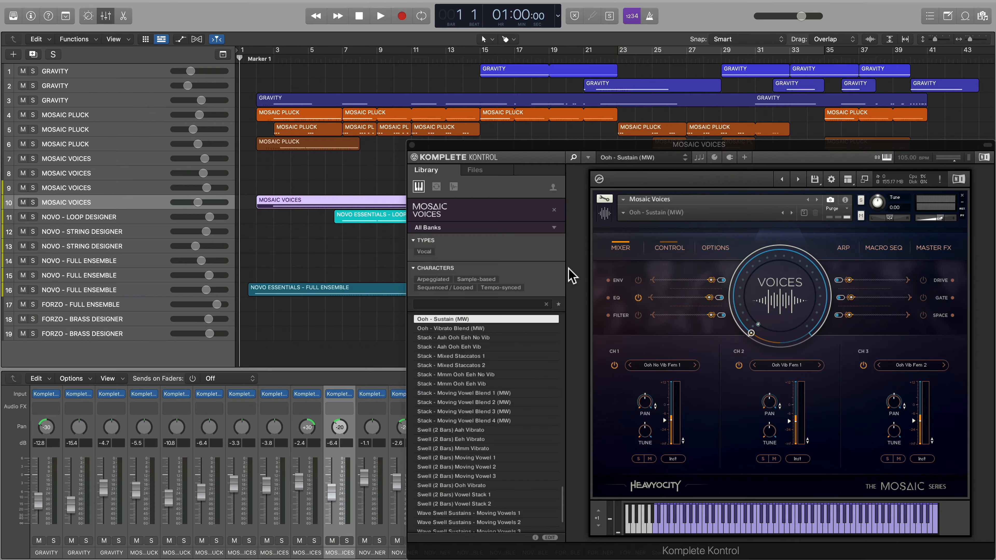
Browse the Mosaic Voices presets and show the instruments on Novo Full Ensemble track 14 and Forzo Brass Designer track 18.
scroll(562, 473, "up", 15)
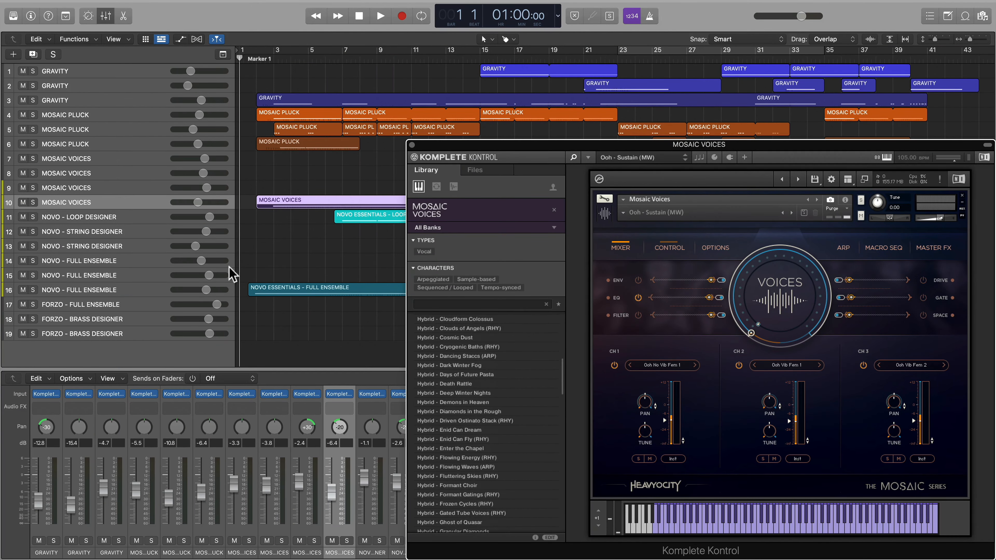
left_click(133, 262)
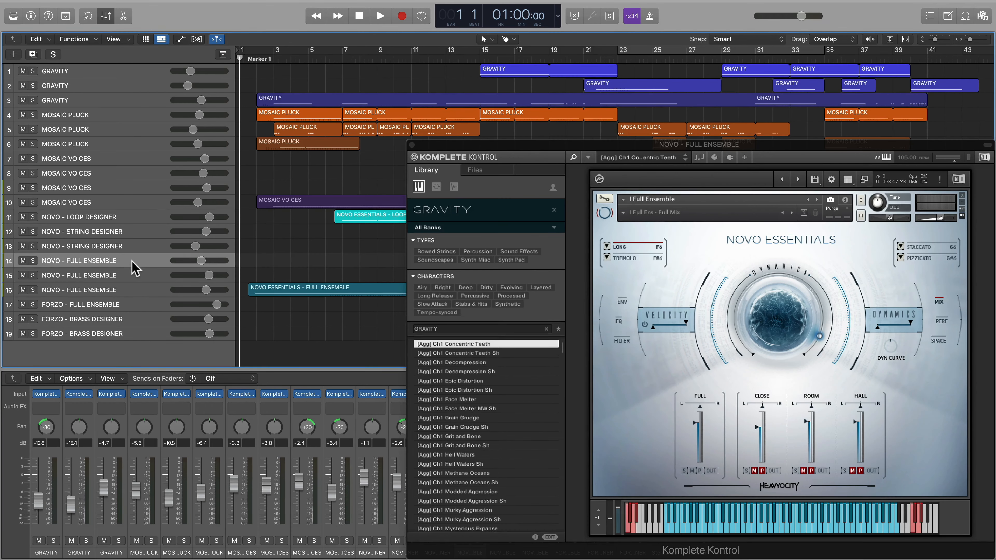
left_click(122, 326)
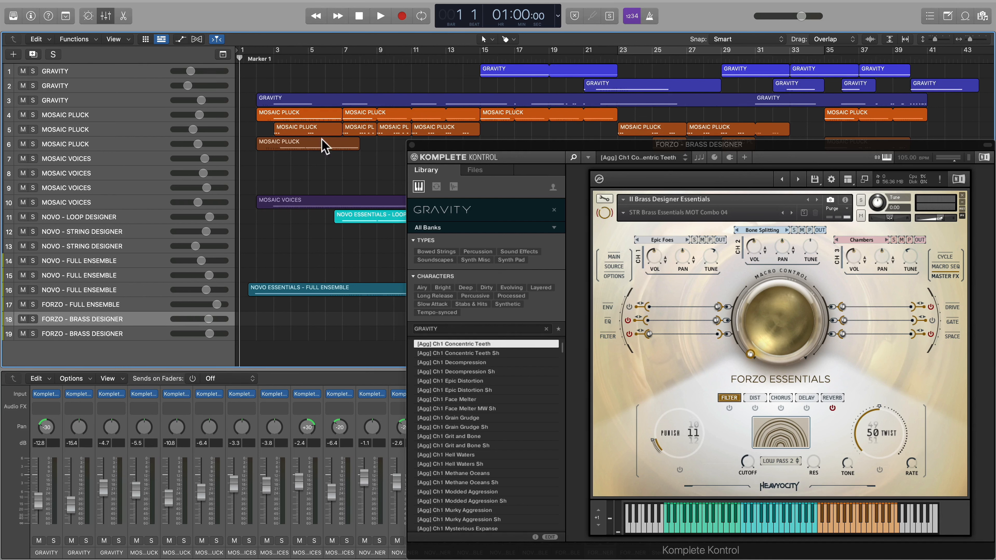
Close the instrument window and inspect the Ozone 7 chain on the Stereo Out channel, closing it when finished.
left_click(411, 145)
left_click(666, 406)
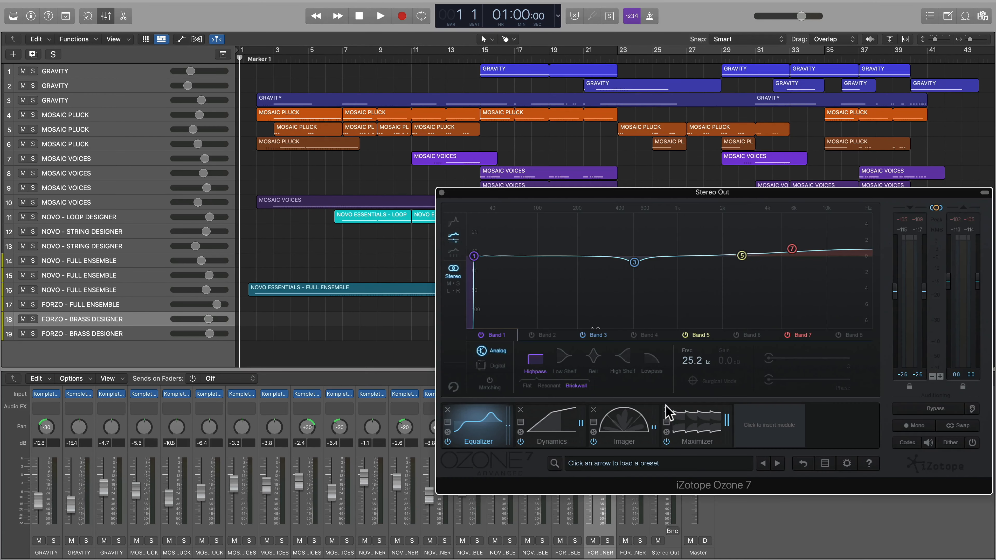
left_click(441, 193)
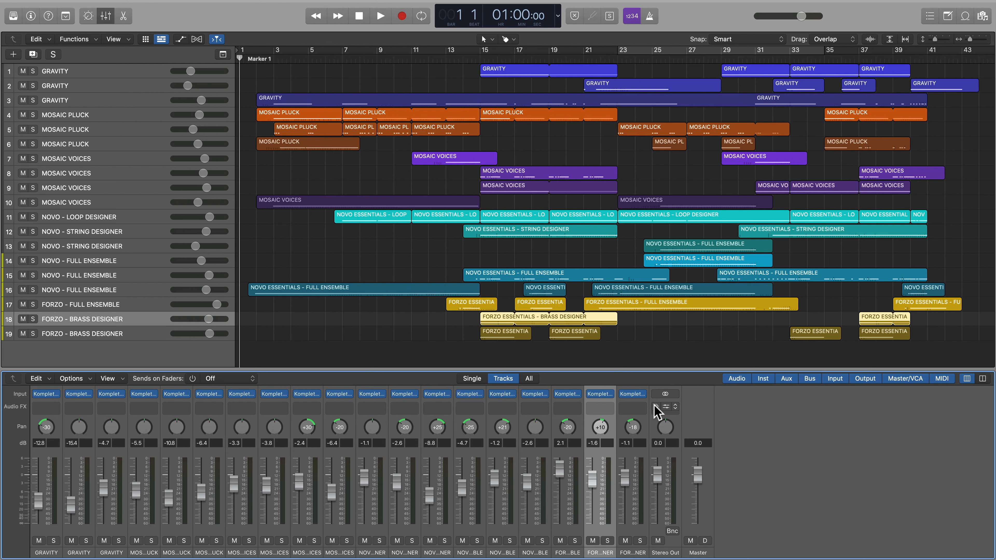
Show the instruments from the Forzo Full Ensemble, Novo Loop Designer, Mosaic Voices, Mosaic Pluck and Gravity mixer channels.
left_click(568, 394)
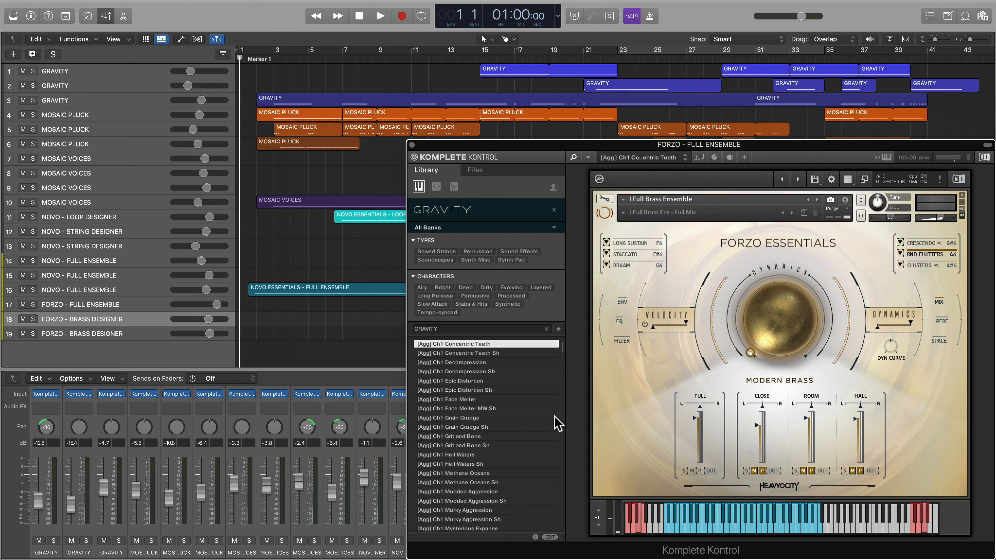
left_click(379, 395)
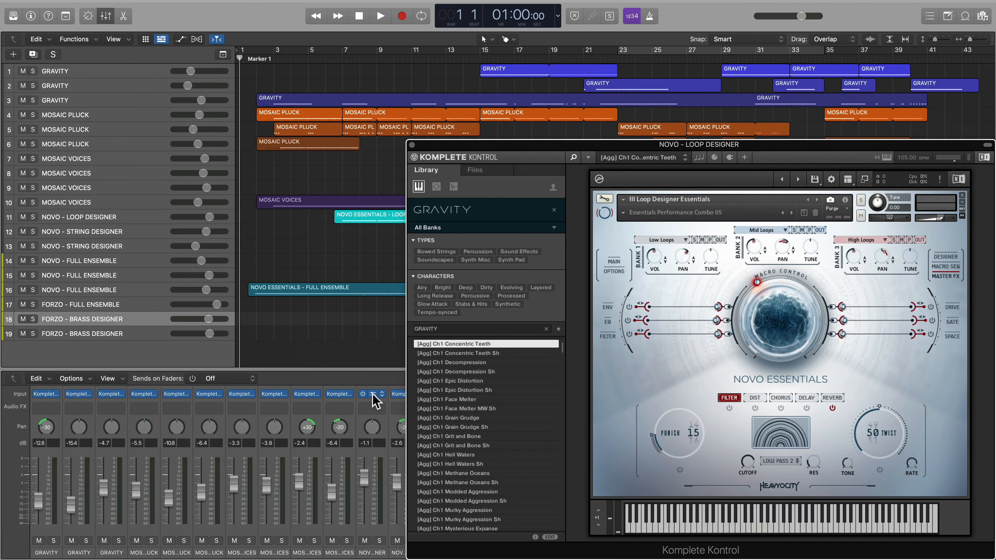
left_click(273, 394)
left_click(145, 395)
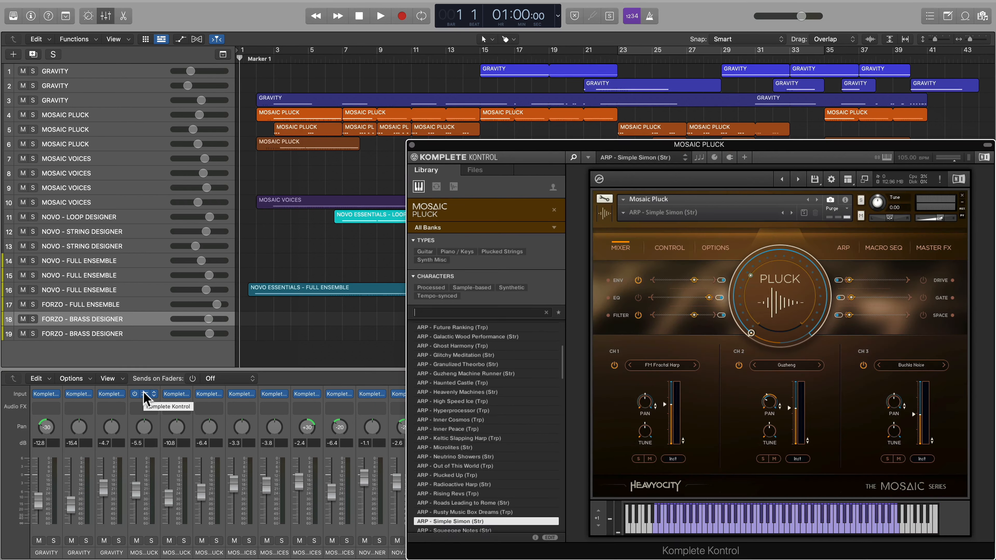
left_click(80, 394)
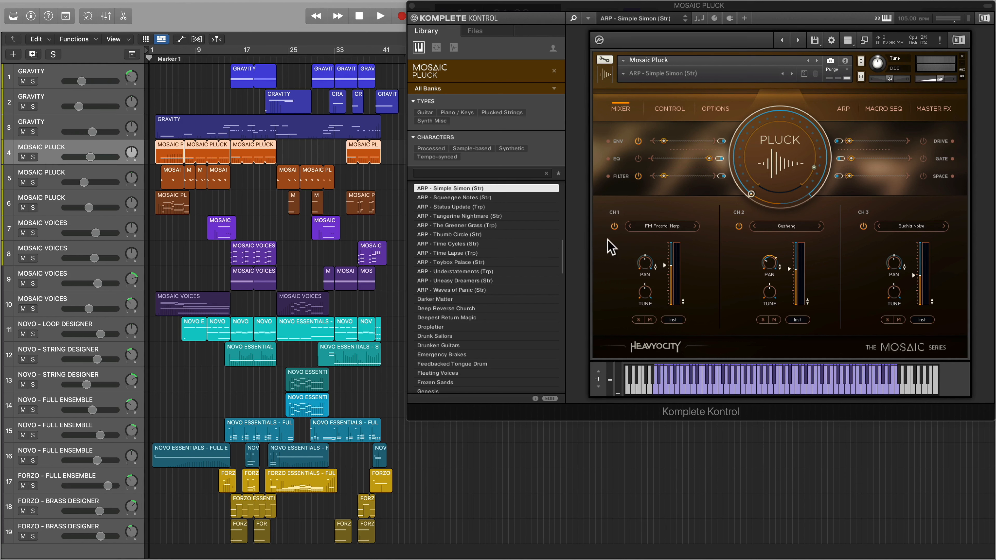
Audition Organic sources for channel 1 of Mosaic Pluck, including Bleeding Kalimba, Guzheng, Piano Bass 1 and Metal Pain.
left_click(659, 227)
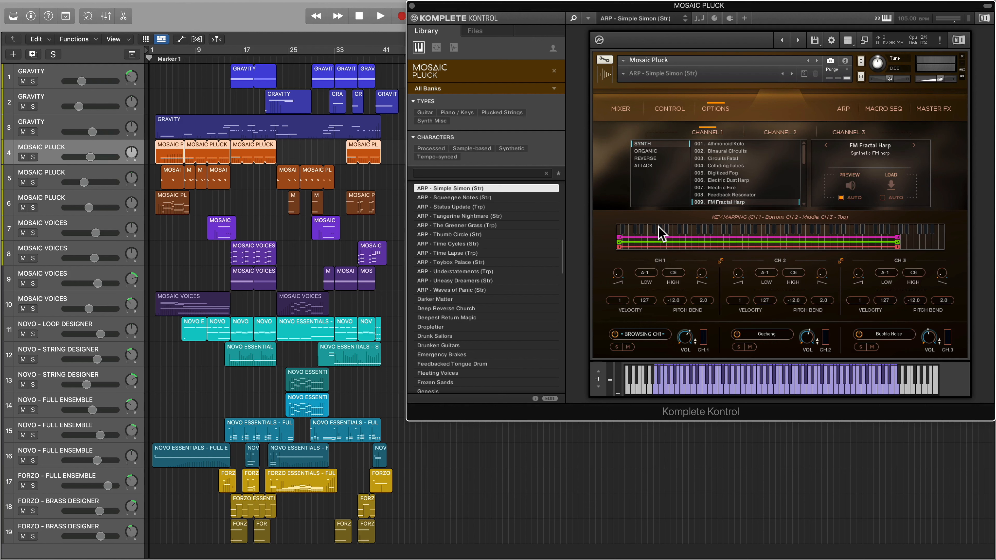
left_click(662, 151)
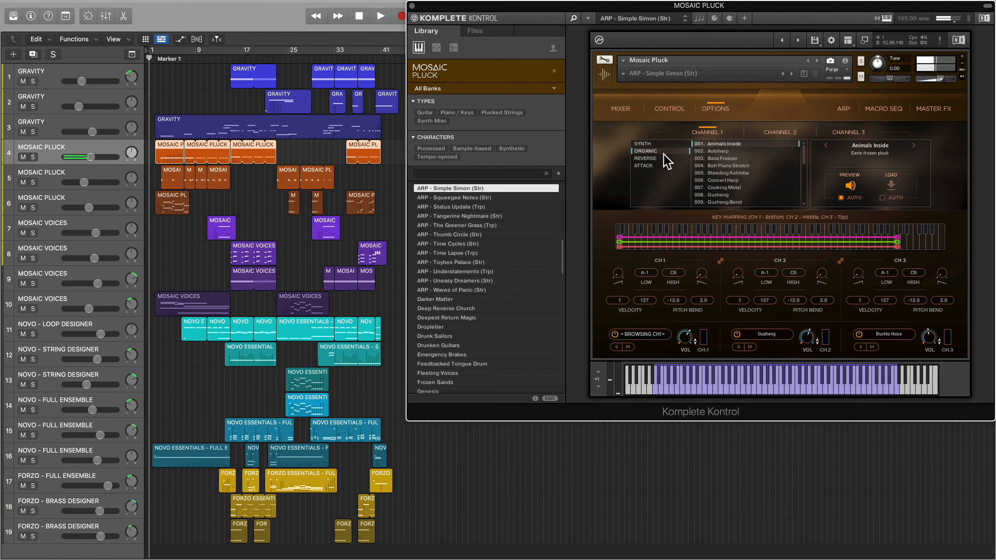
left_click(728, 173)
left_click(729, 195)
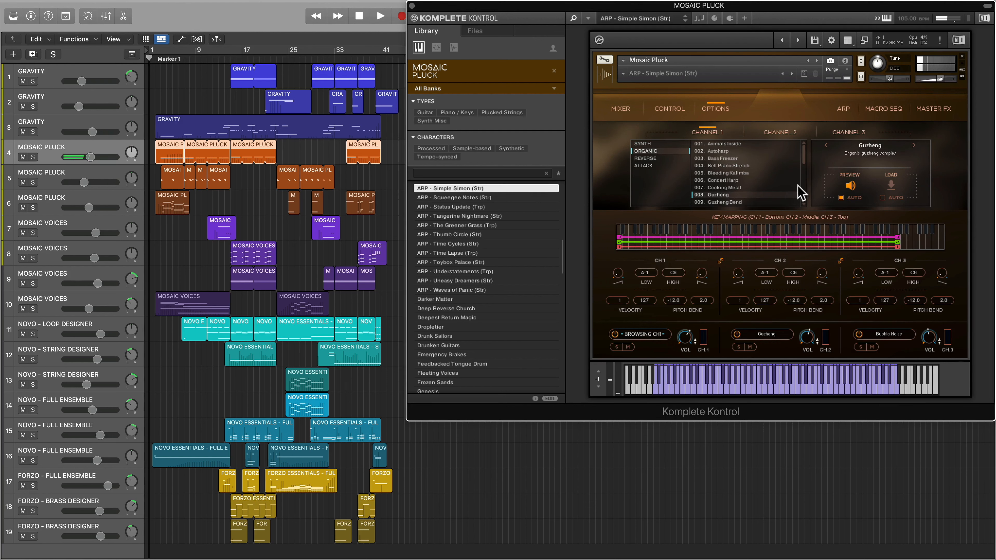
scroll(747, 184, "down", 3)
left_click(747, 187)
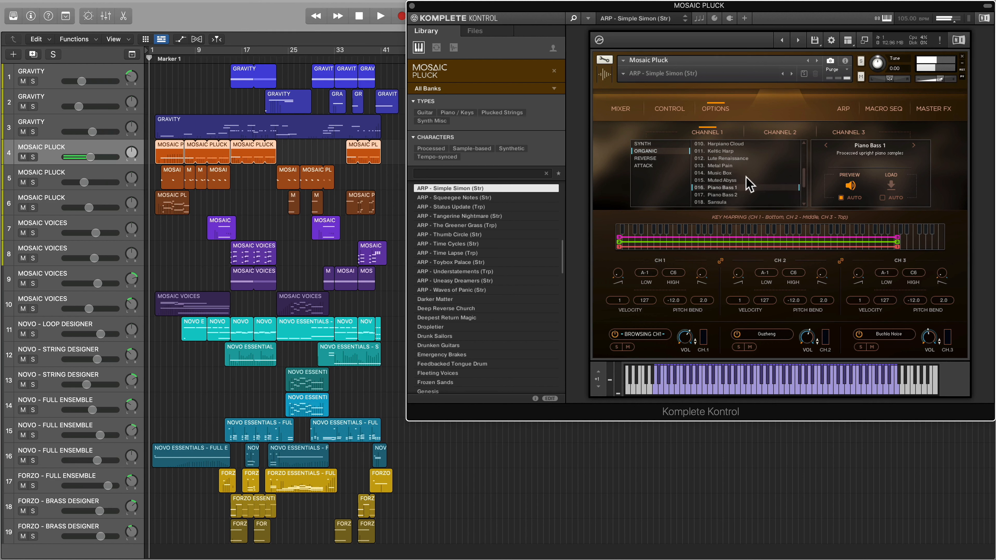
left_click(732, 166)
Audition Synth and Reverse sources for channel 1, including Electric Dust Harp, Iced Particles REV and F Resonator REV.
left_click(667, 143)
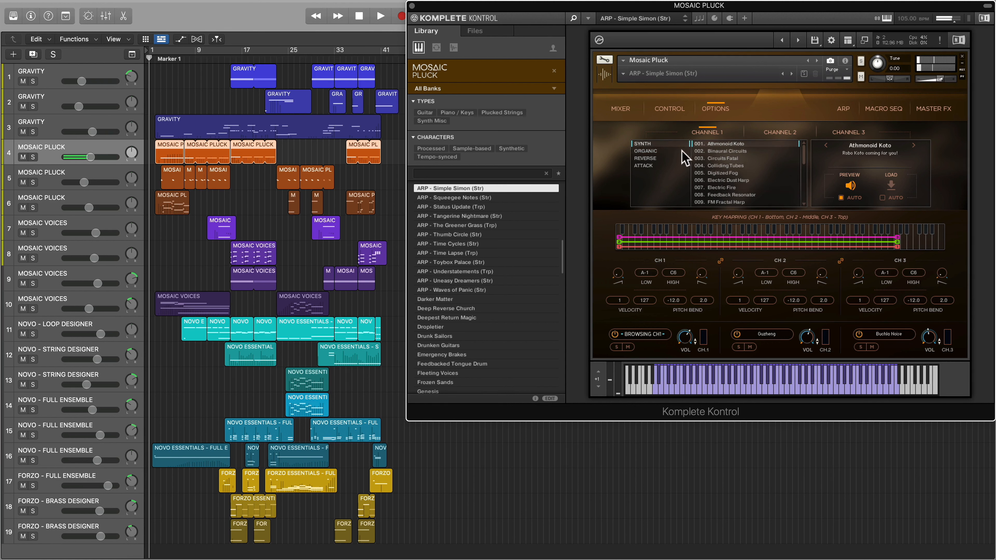
left_click(723, 166)
left_click(727, 195)
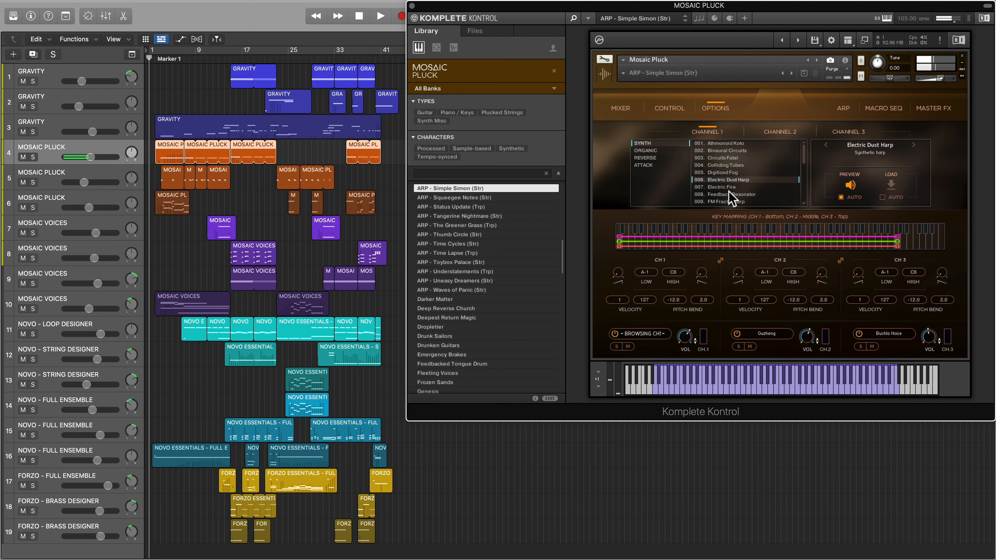
left_click(657, 159)
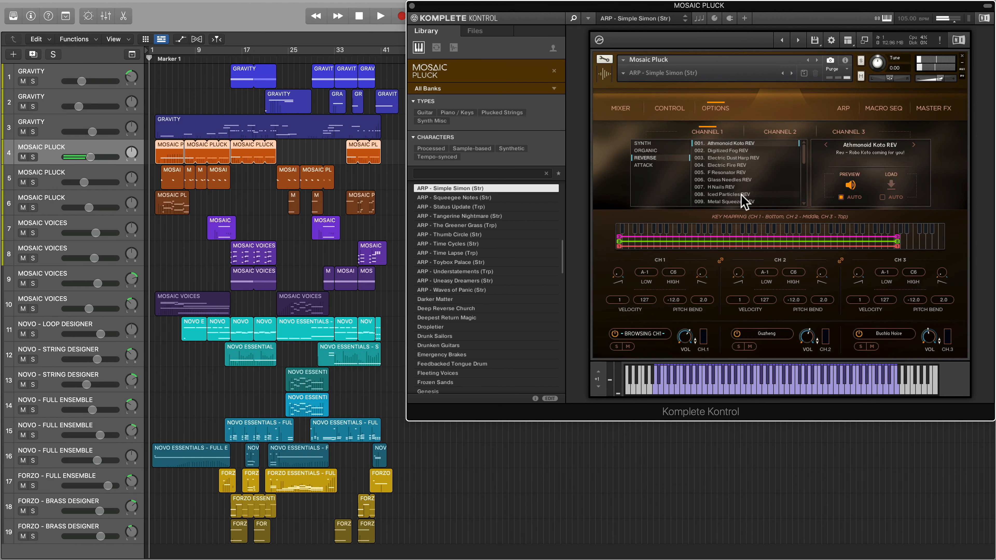
left_click(740, 196)
left_click(729, 173)
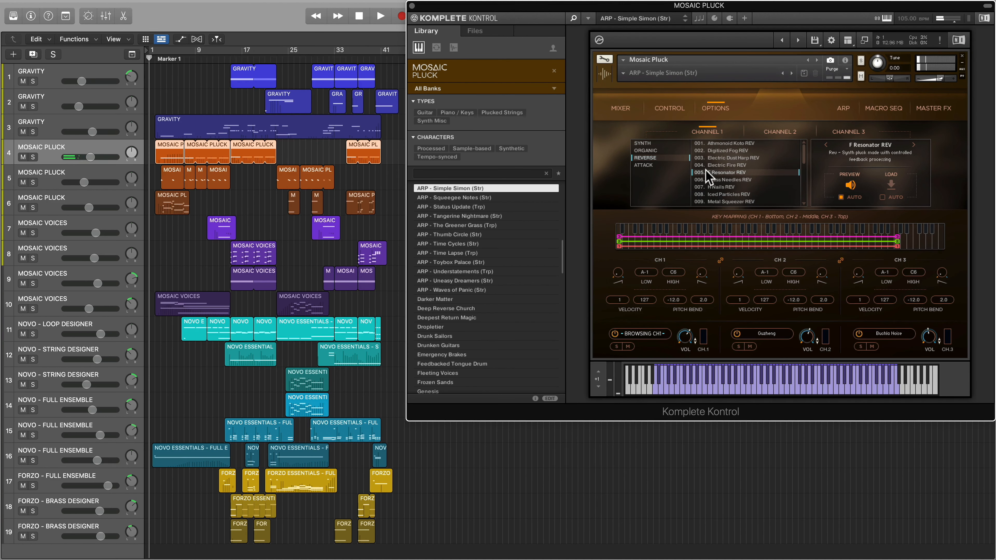
Audition Attack sources for channel 1, including Iron Needle, Dirty Smasher and Rust On Tape.
left_click(645, 164)
left_click(719, 188)
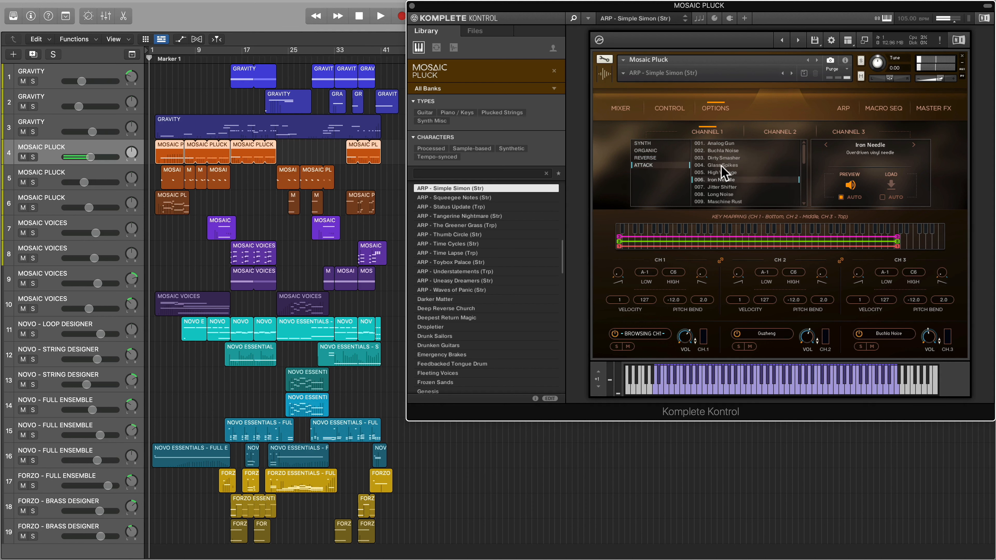
left_click(723, 165)
left_click(723, 157)
scroll(800, 168, "down", 4)
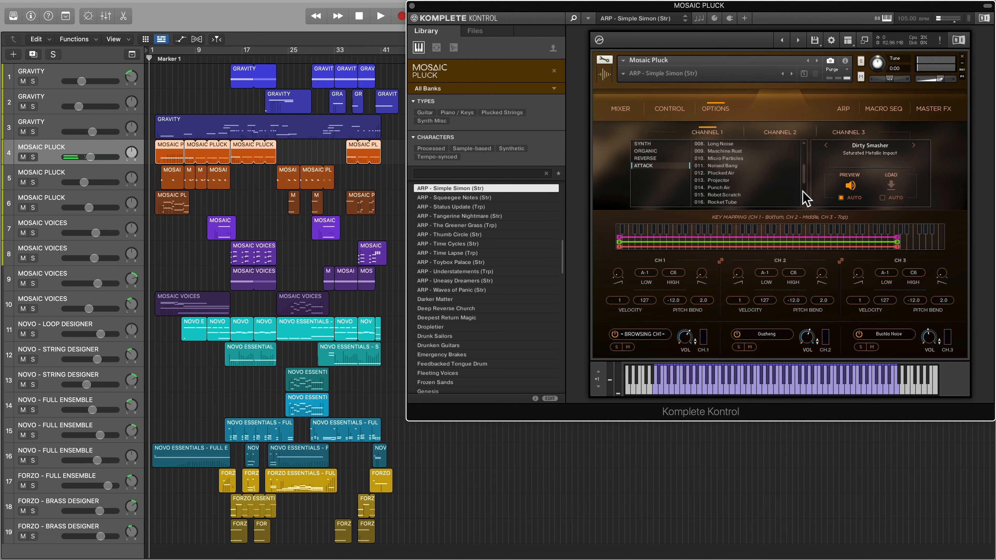
left_click(719, 188)
left_click(719, 179)
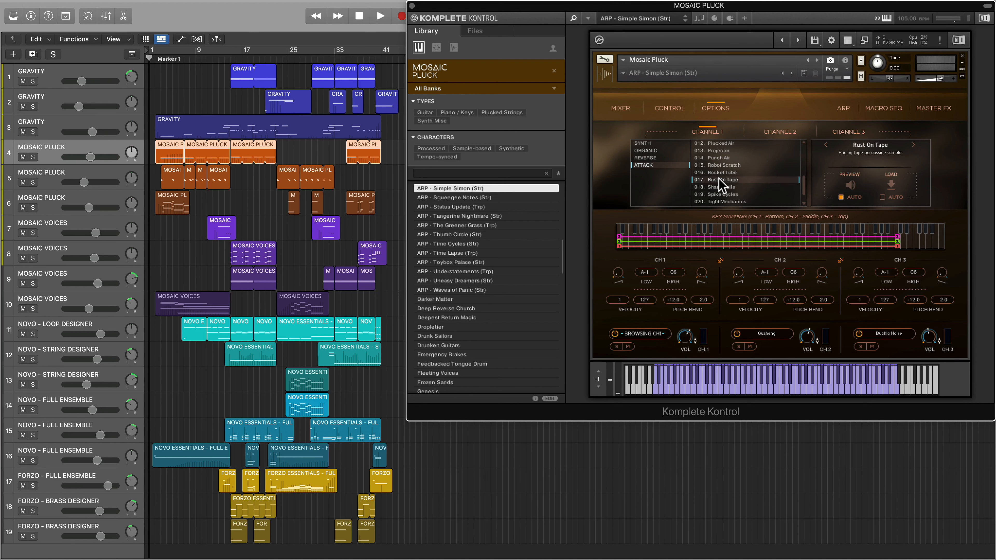
Examine Mosaic Pluck's Mixer, Control, Options, Arp, Macro Seq and Master FX pages.
left_click(624, 110)
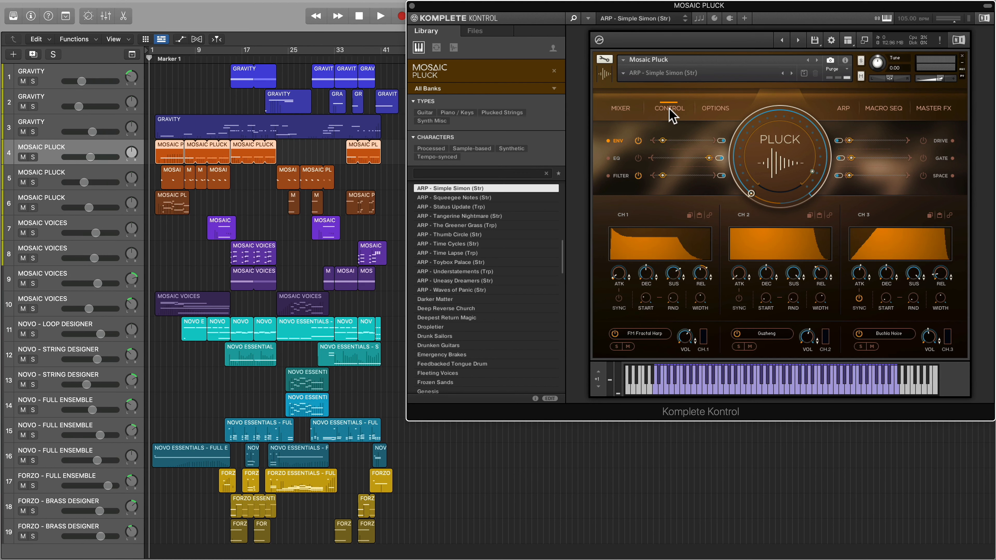
left_click(722, 112)
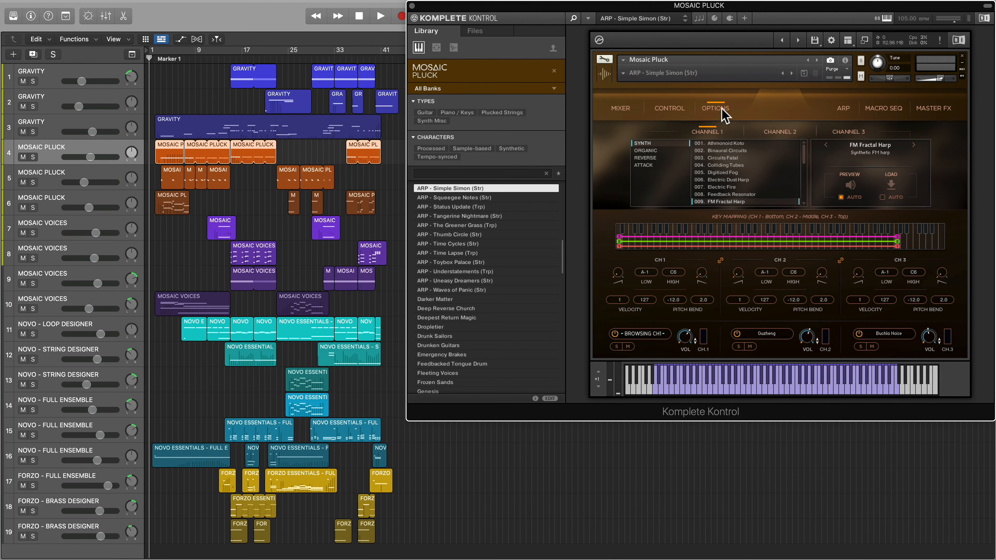
left_click(843, 110)
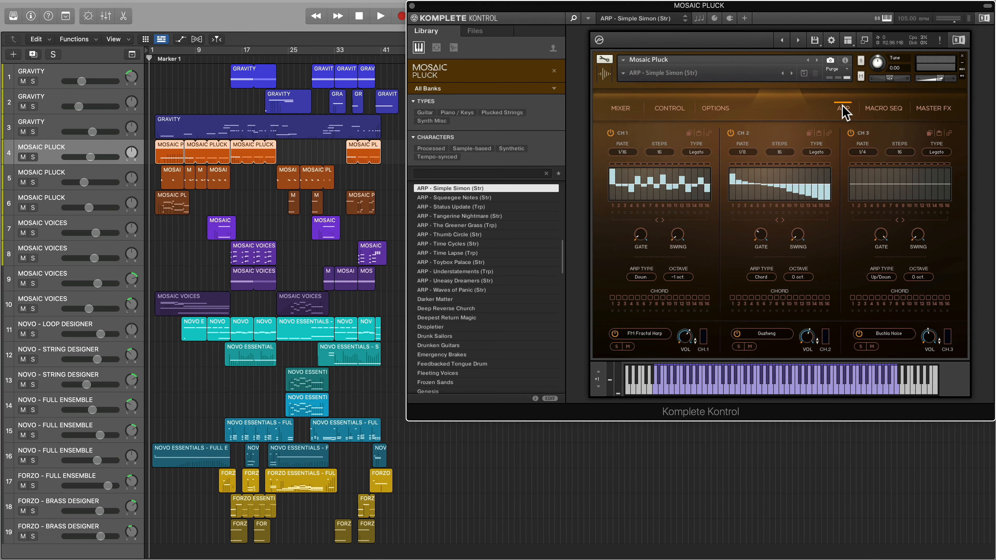
left_click(890, 112)
left_click(935, 111)
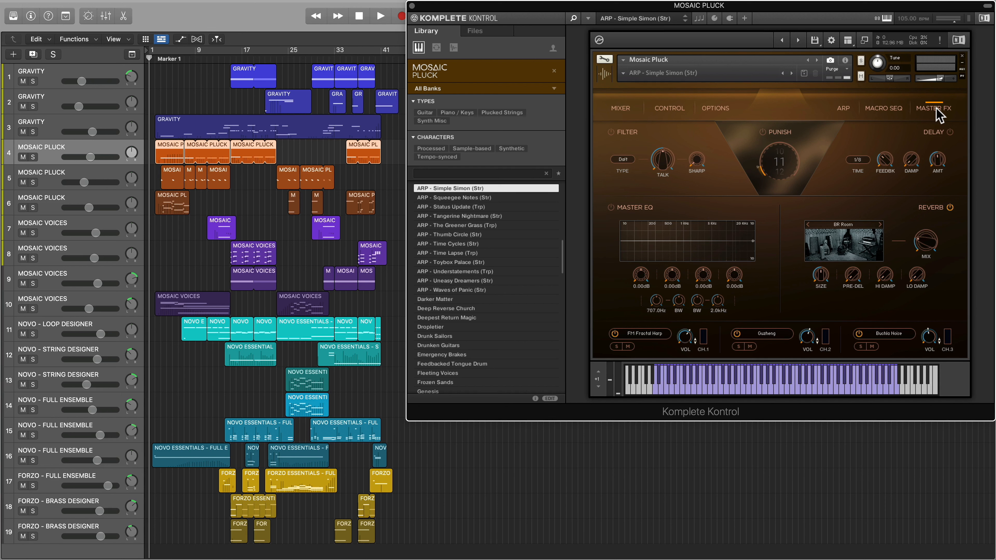
Bring back Mosaic Pluck's Mixer page and solo the Mosaic Pluck track 4.
left_click(629, 113)
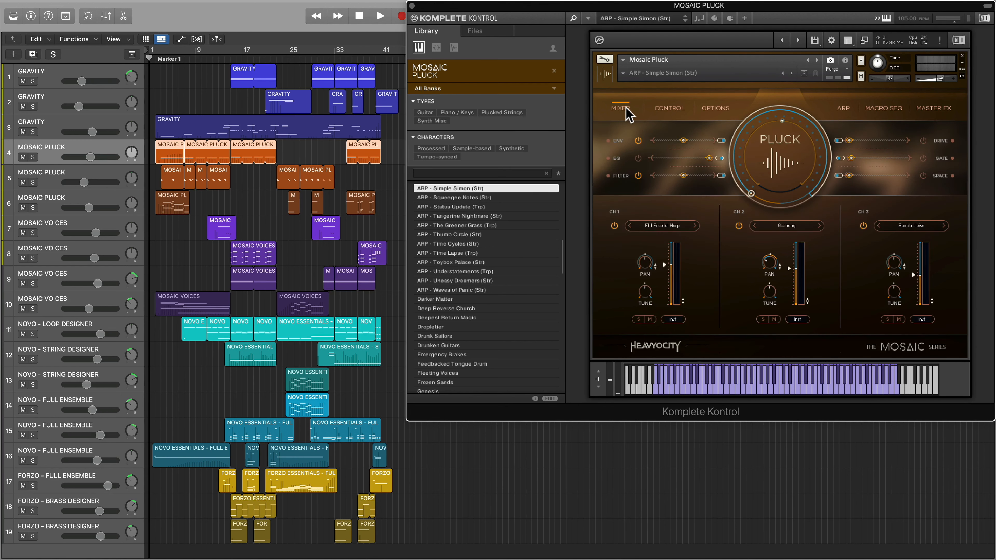
left_click(35, 156)
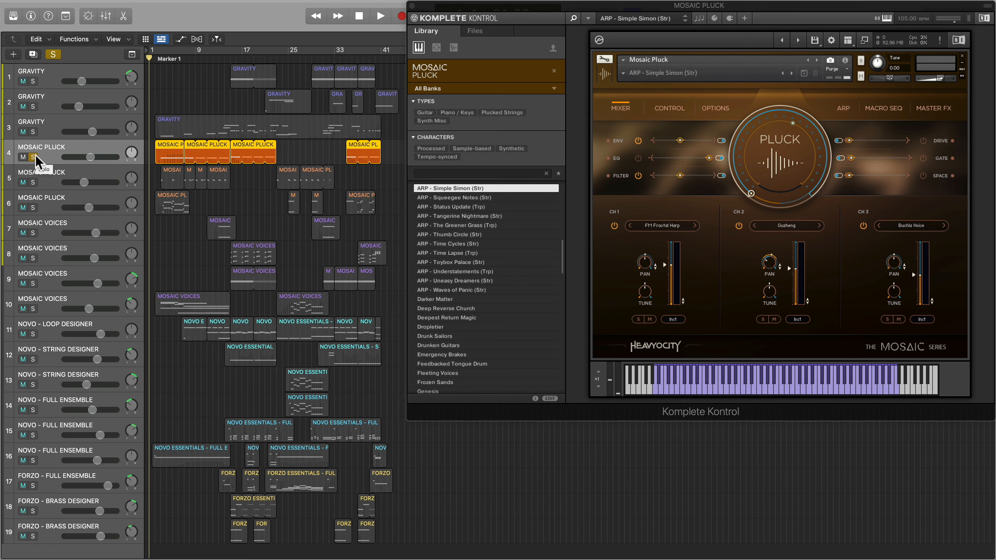
Play back the soloed track 4 while examining Mosaic Pluck's Arp page, and return to the Mixer page.
key("space")
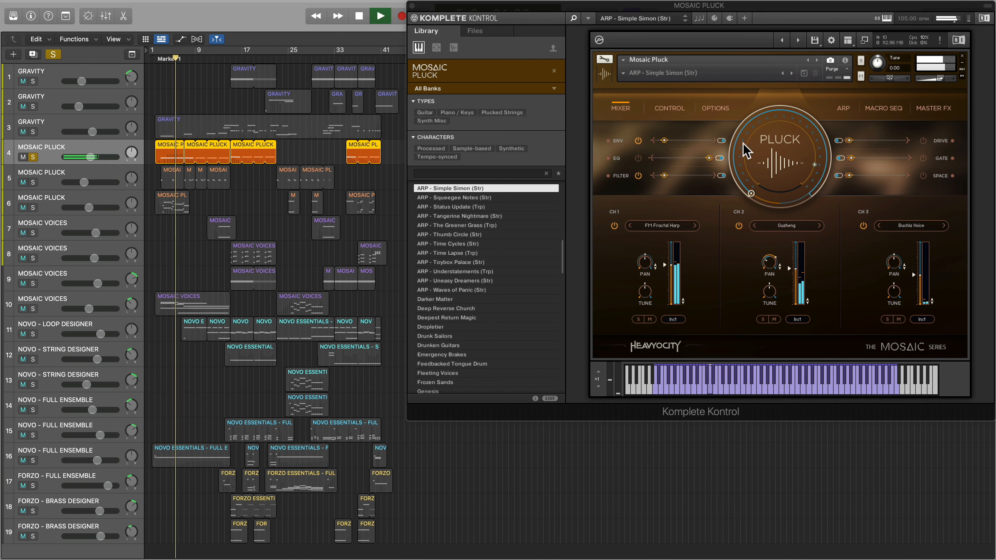
left_click(845, 109)
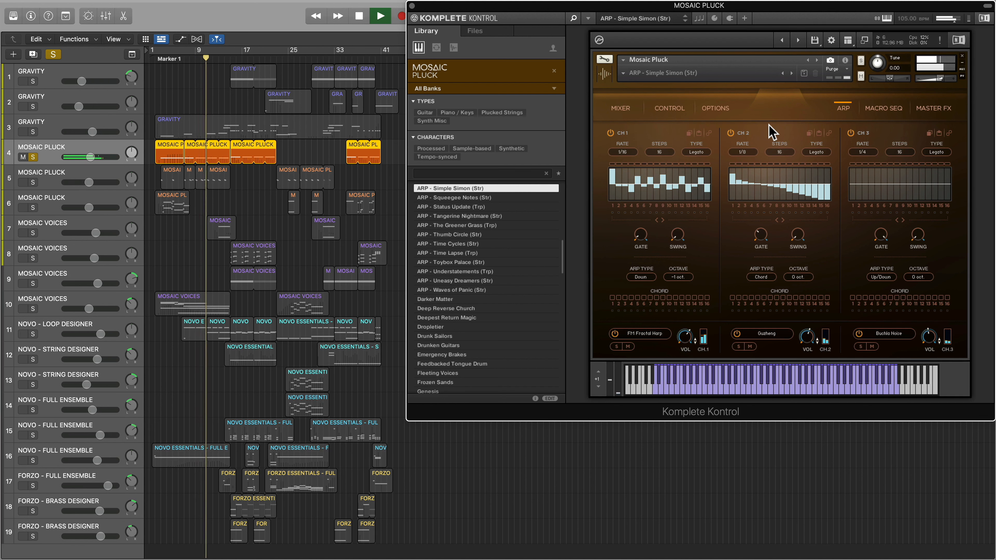
left_click(620, 109)
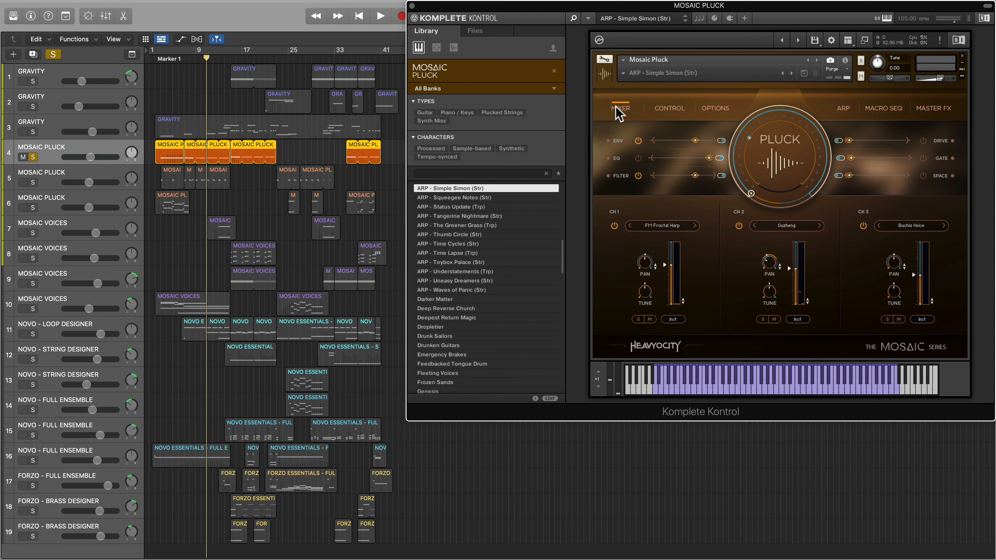
Move Mosaic Pluck's central macro knob and play back track 4 to hear its effect.
mouse_move(762, 184)
left_mouse_down()
mouse_move(768, 87)
mouse_move(771, 170)
left_mouse_up()
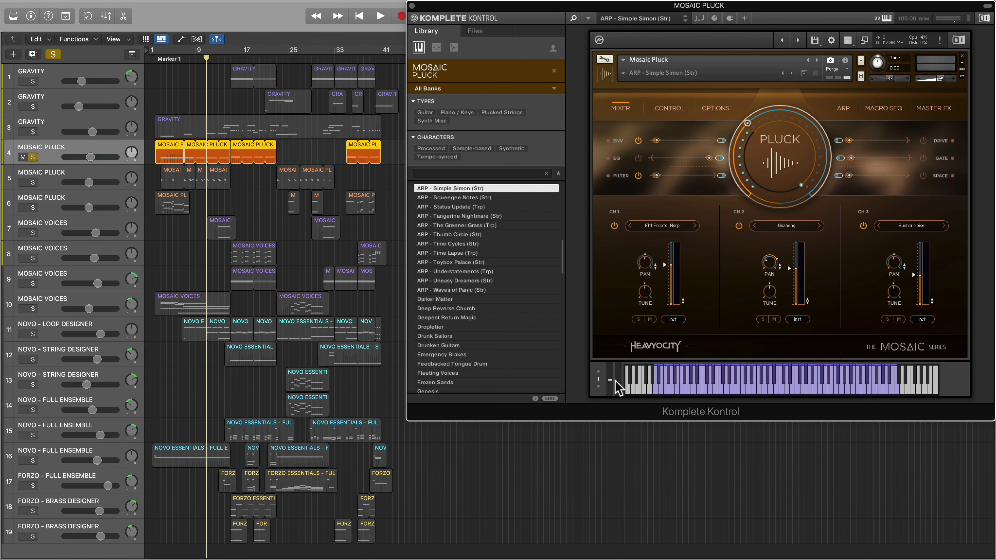
key("space")
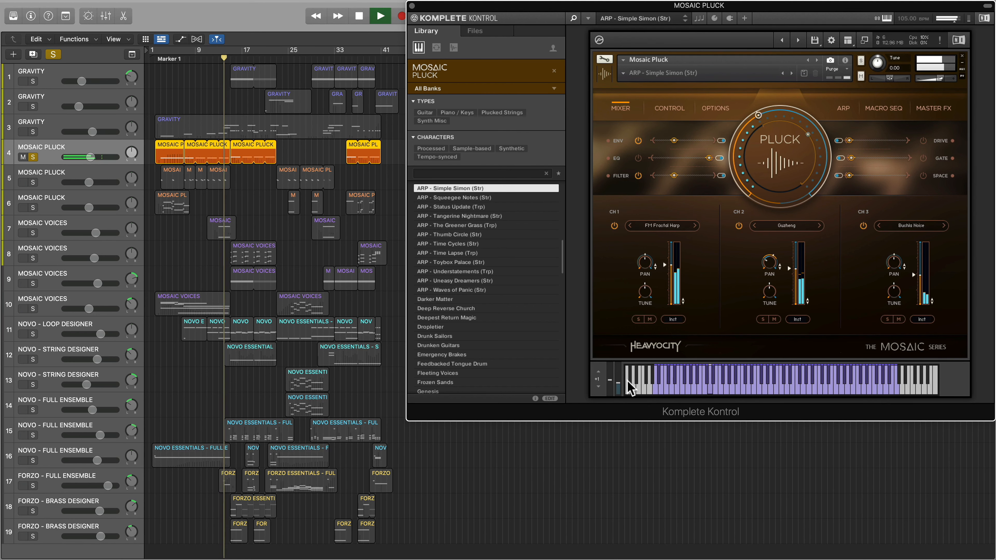
key("space")
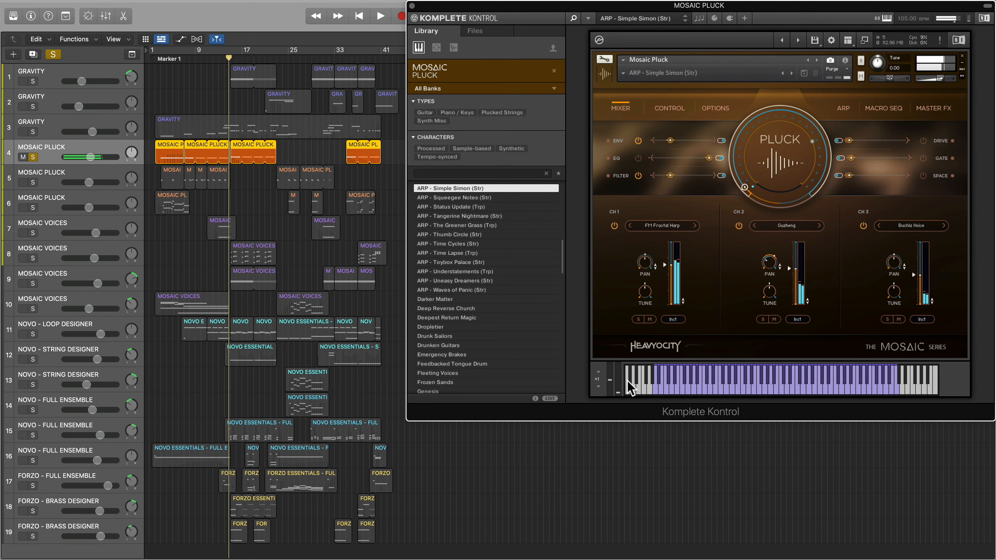
Solo Mosaic Pluck track 5 with the Ghostly preset and play it back while examining the Macro Seq page.
left_click(77, 195)
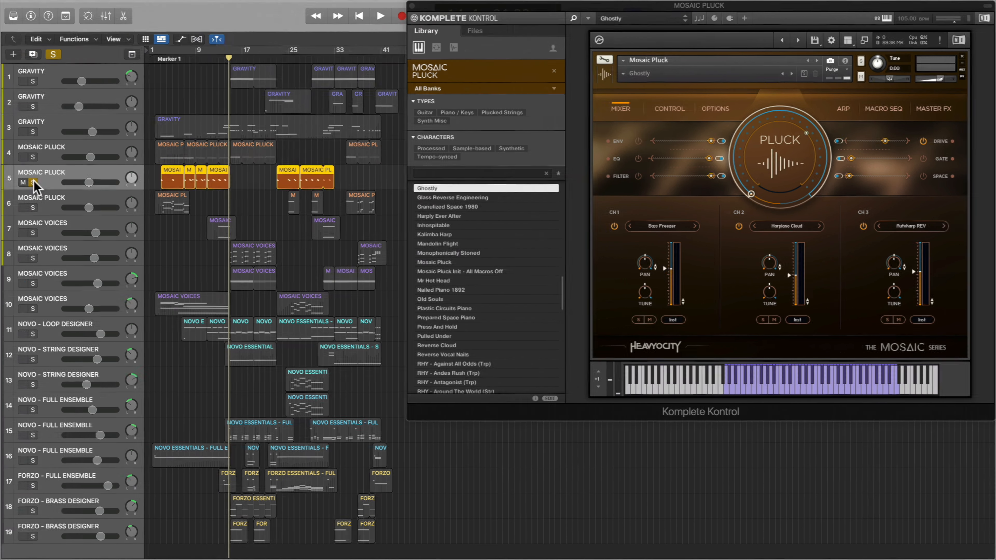
left_click(884, 113)
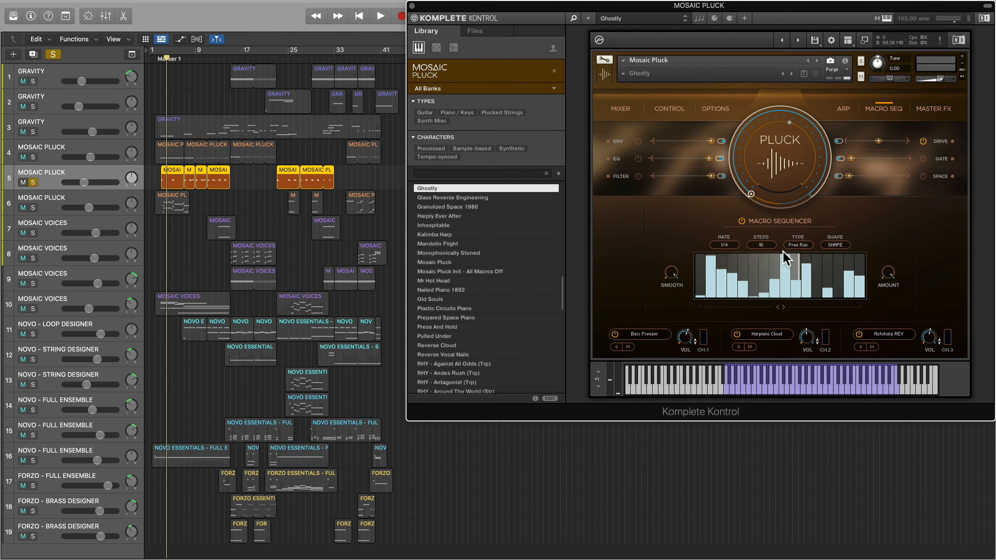
key("space")
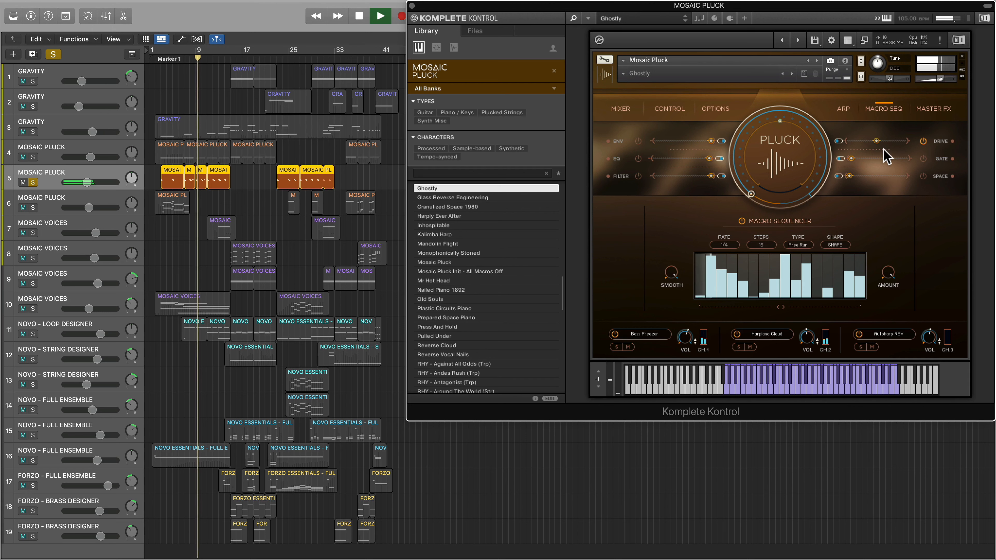
key("space")
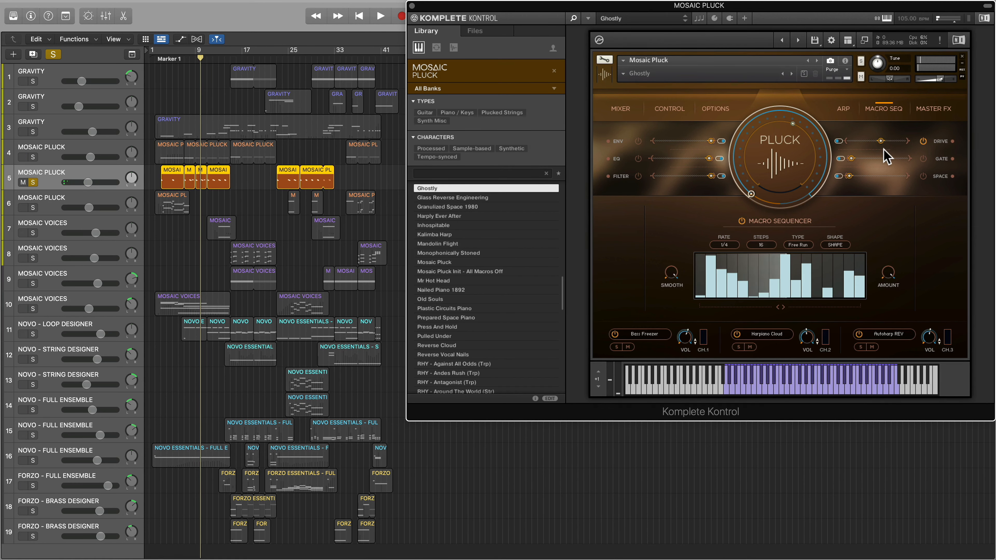
Solo Mosaic Pluck track 6 and audition ARP presets, including Out of This World, Roads Leading to Rome and Toybox Palace.
left_click(47, 208)
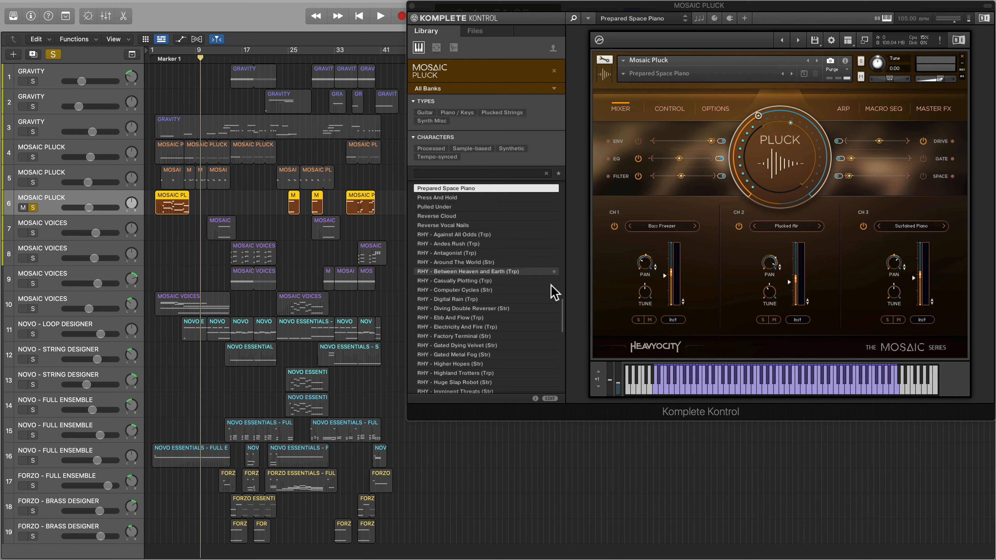
left_click_drag(563, 312, 565, 247)
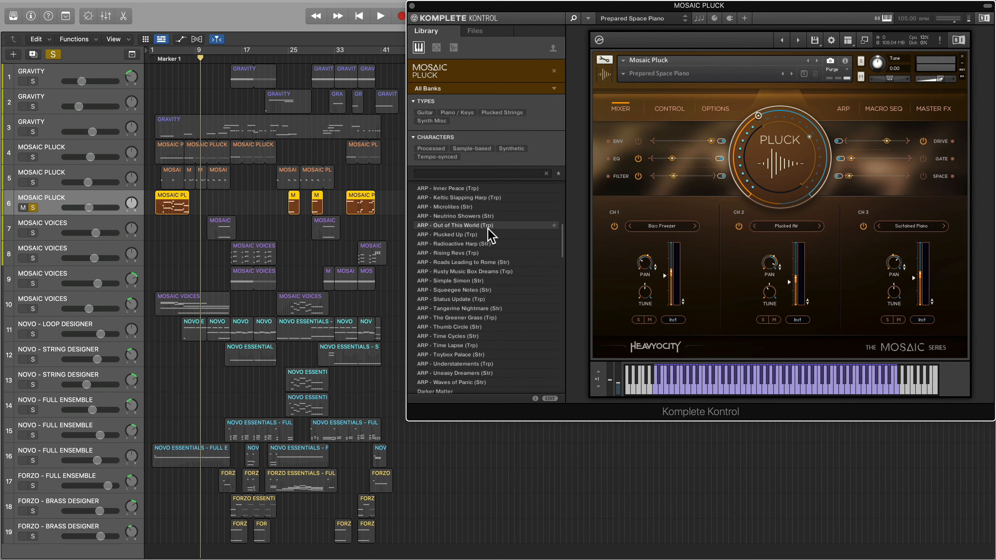
left_click(487, 227)
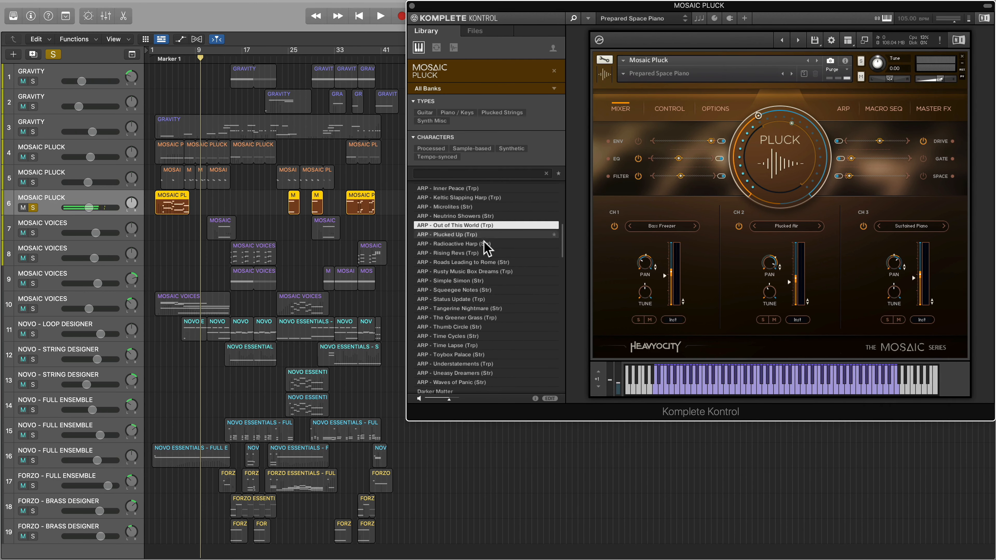
left_click(468, 262)
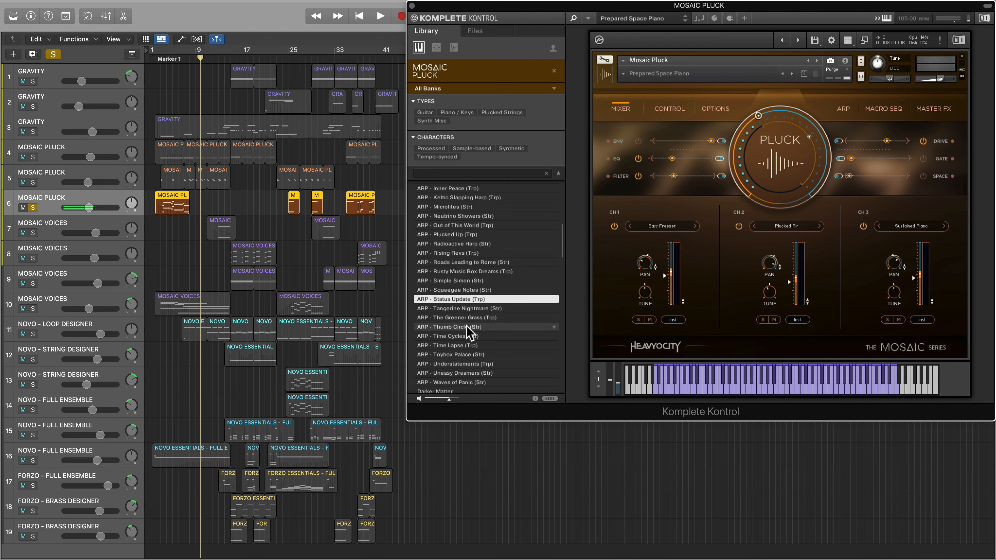
left_click(504, 355)
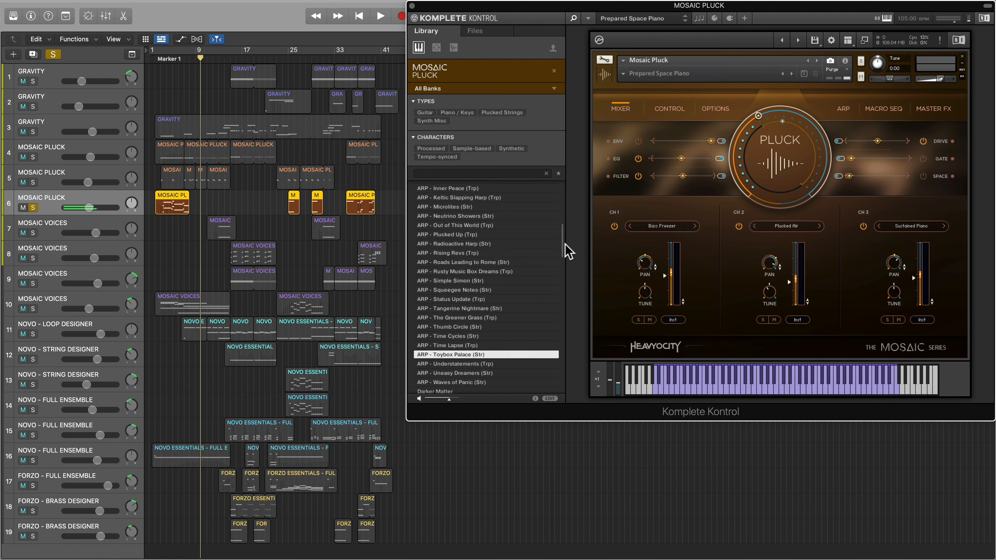
Audition the Mosaic Pluck presets Ghostly, Granulized Space 1980, Harply Ever After, Mr Hot Head and Pulled Under.
left_click_drag(565, 248, 562, 291)
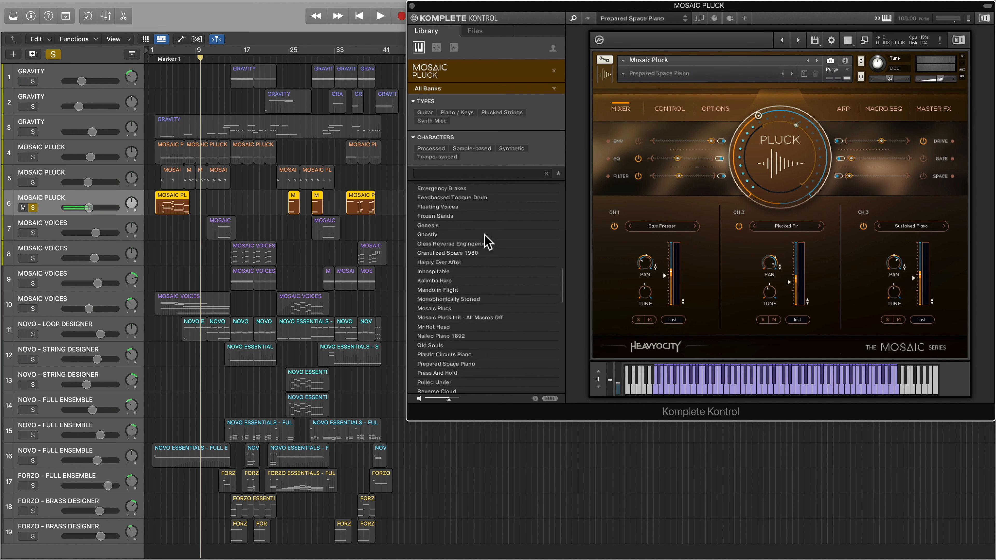
left_click(477, 233)
left_click(470, 254)
left_click(466, 262)
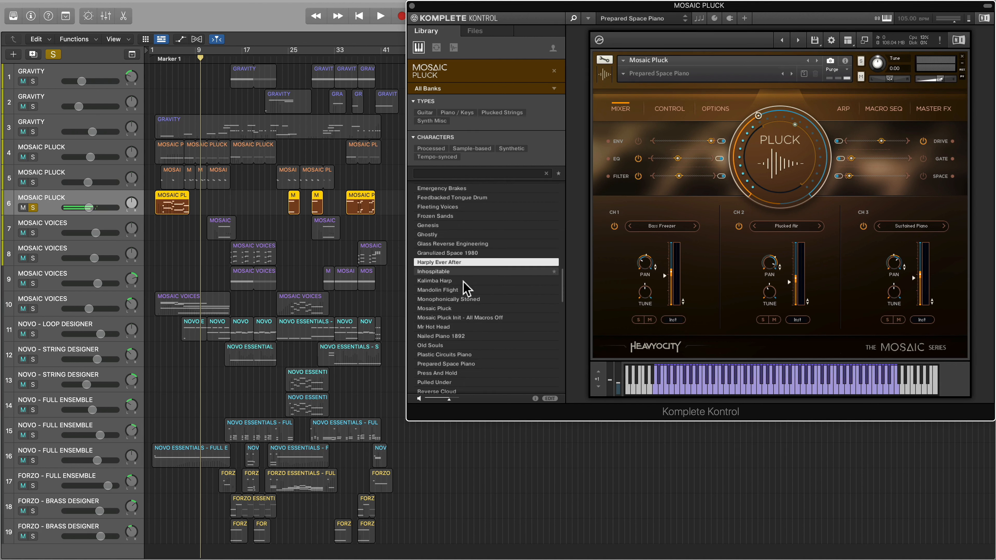
left_click(461, 328)
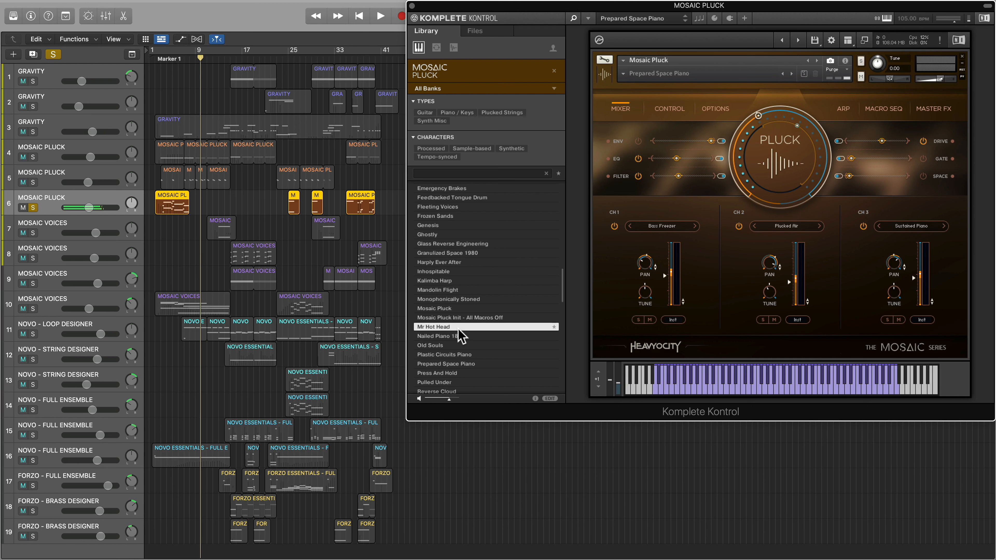
left_click(461, 383)
Audition the RHY presets Diving Double Reverser (Str), Jitter On Speed (Trp) and Nano Bot Chase (Trp).
left_click_drag(562, 286, 560, 329)
left_click(482, 235)
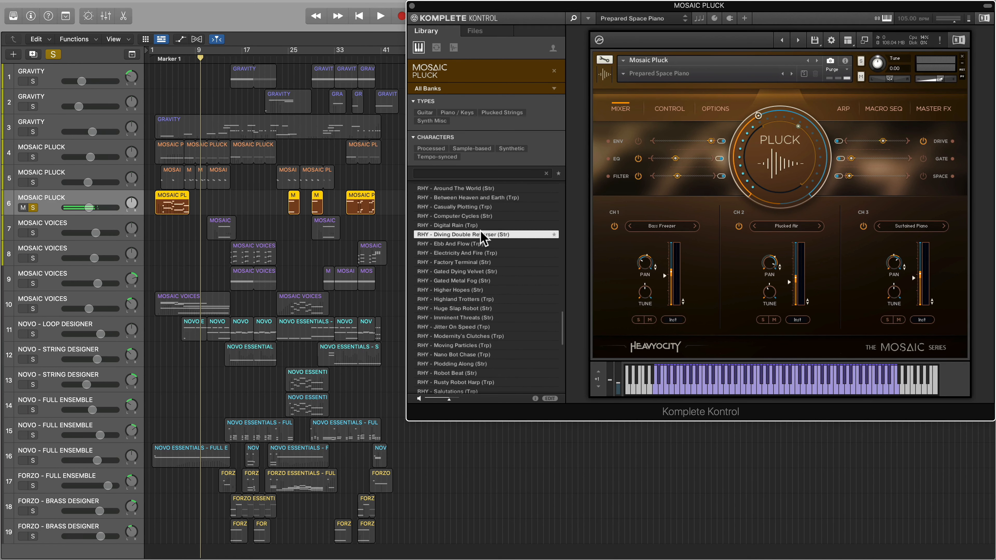
left_click(467, 328)
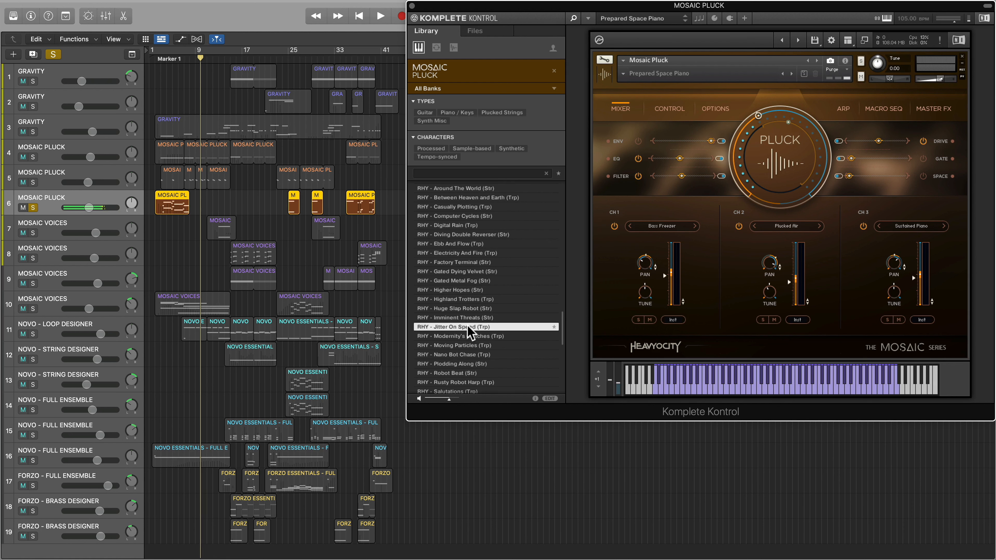
left_click(466, 356)
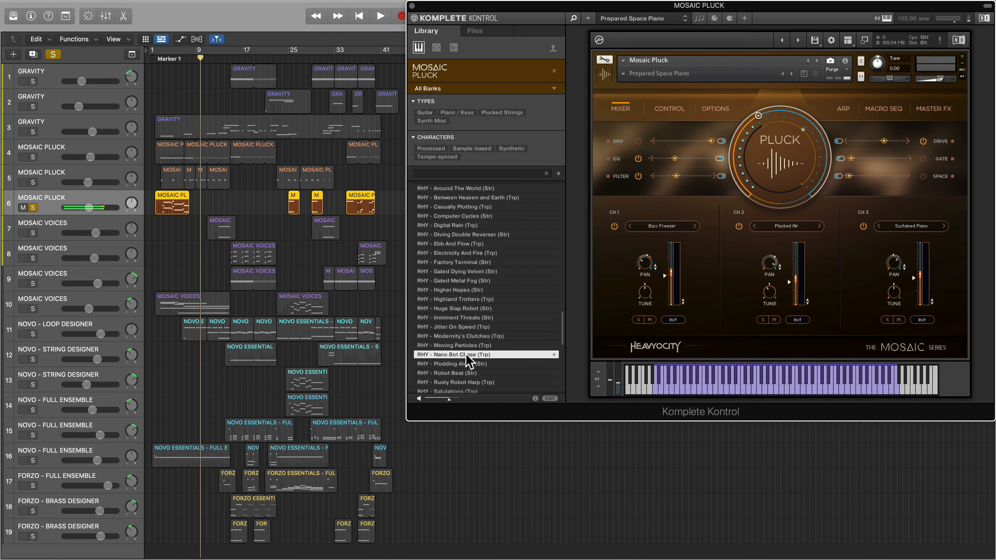
Go back up the Mosaic Pluck preset list and audition Prepared Space Piano.
left_click_drag(564, 333, 561, 292)
left_click(445, 317)
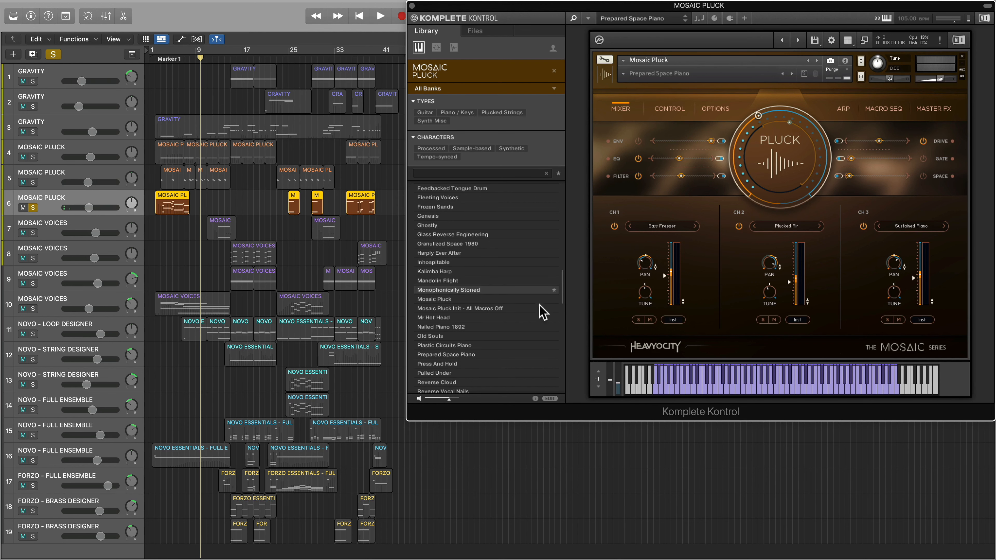
left_click(468, 355)
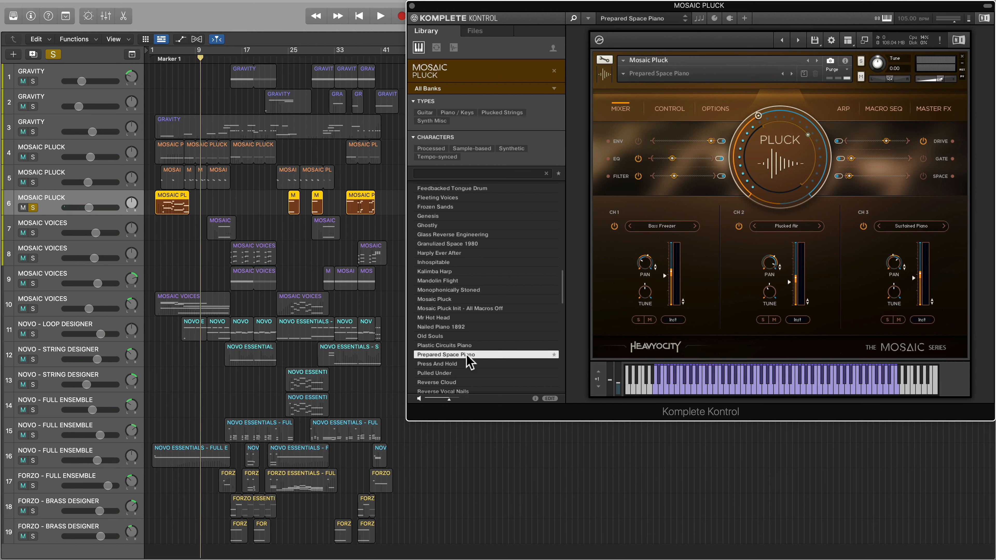
Play back the soloed track 6 while examining the Delay settings on Mosaic Pluck's Master FX page.
key("space")
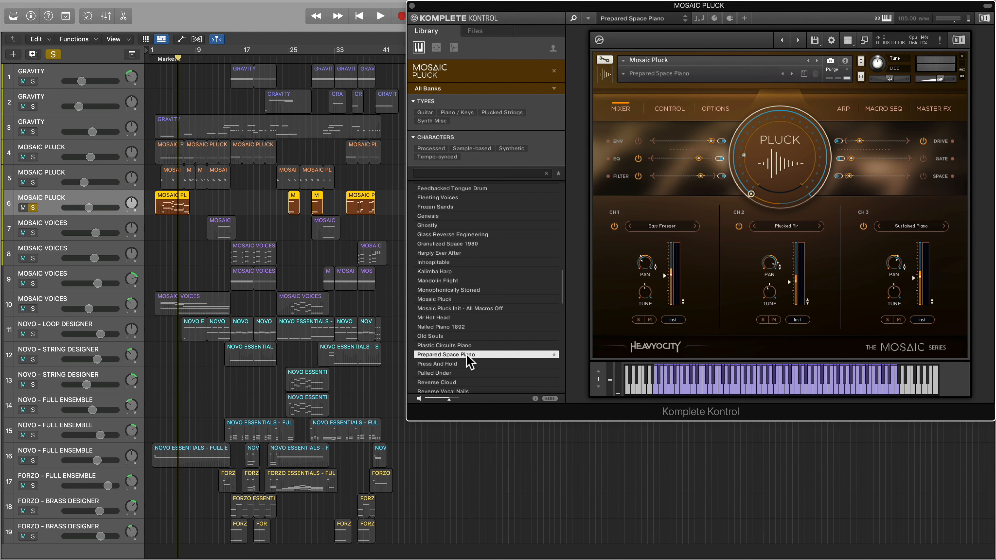
left_click(932, 110)
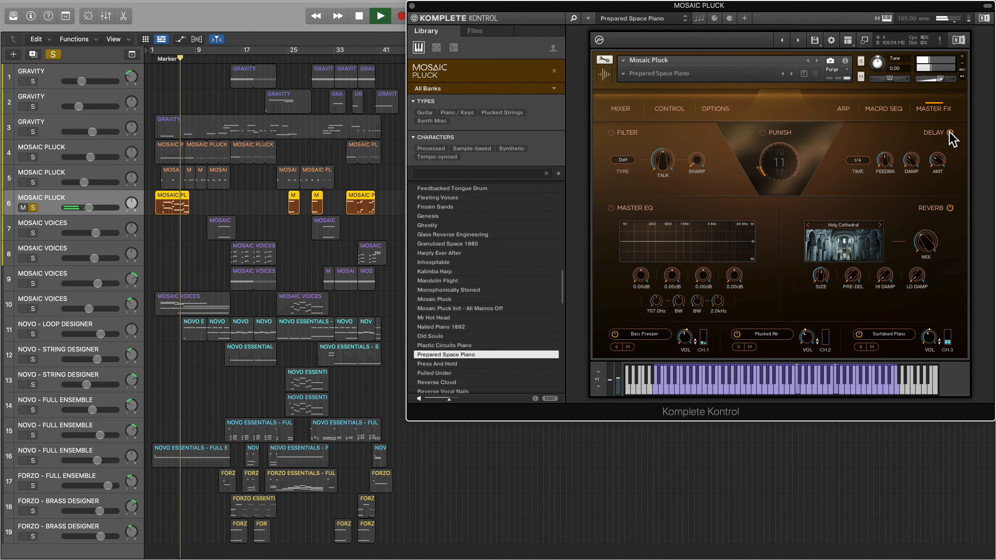
left_click_drag(885, 157, 935, 158)
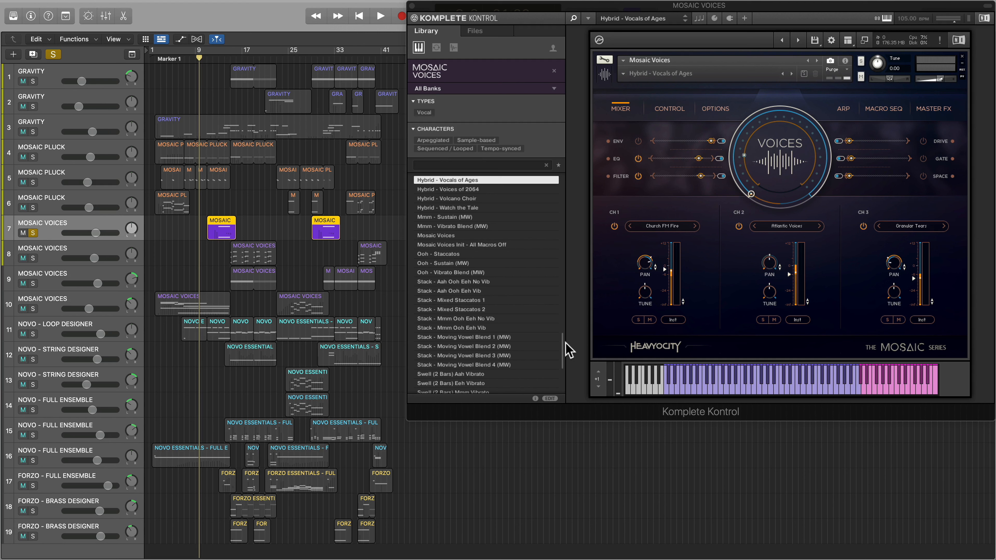
Audition the Mosaic Voices presets Crescendo (1 Bar) Eeh and Gated Reversed Aahs (RHY).
left_click_drag(562, 344, 563, 176)
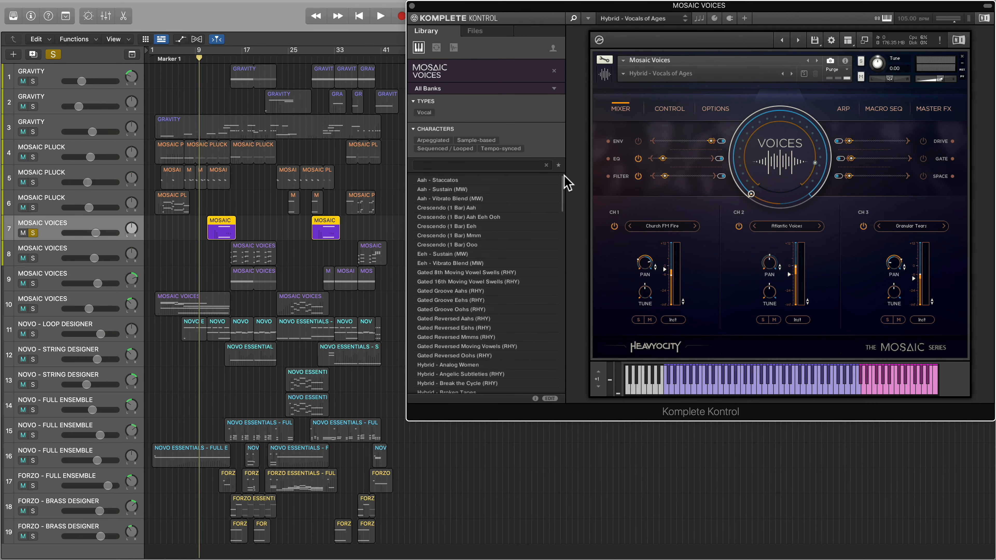
left_click(486, 227)
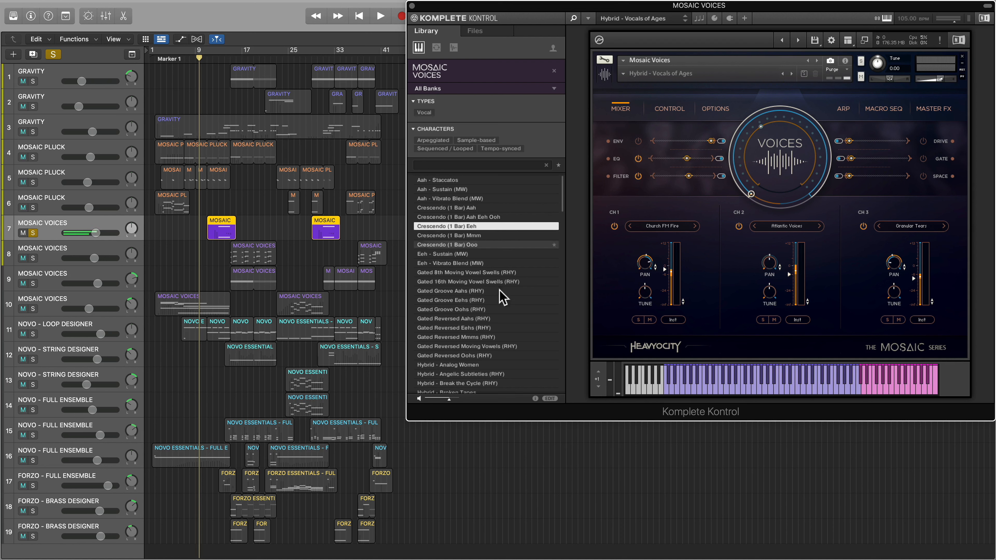
left_click(487, 319)
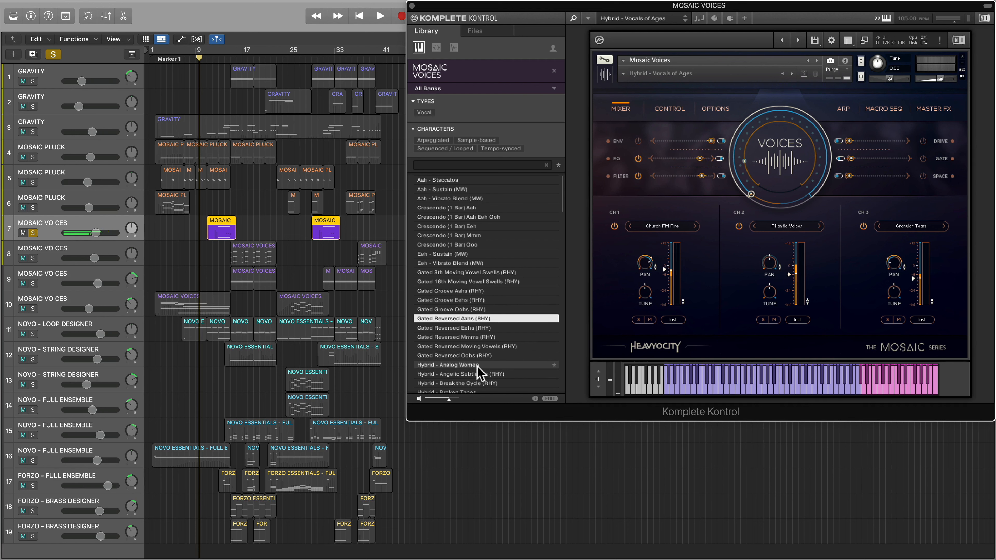
Audition the Hybrid presets Dancing Staccs (ARP), Deep Winter Nights and Flowing Energy (RHY).
left_click_drag(563, 200, 561, 240)
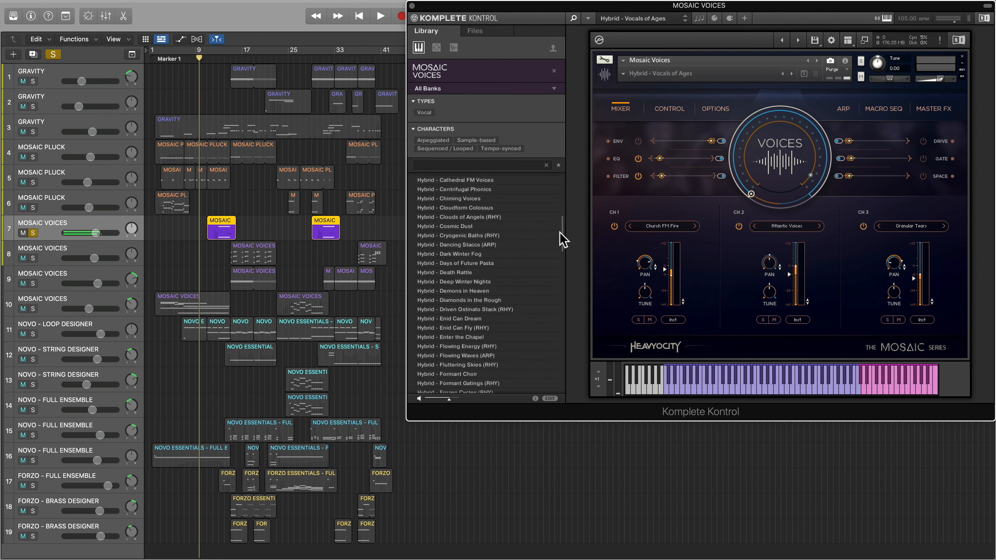
scroll(507, 225, "down", 1)
left_click(507, 226)
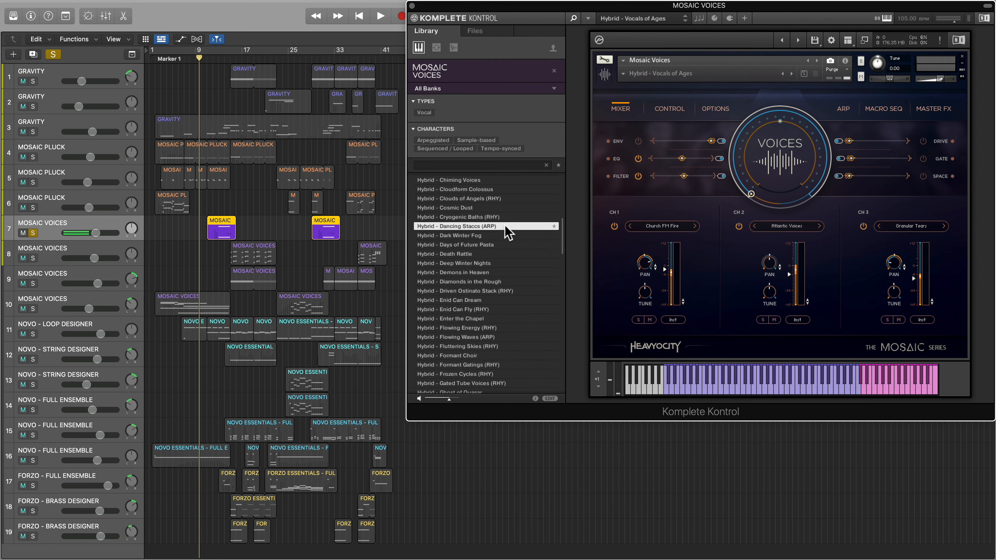
left_click(485, 264)
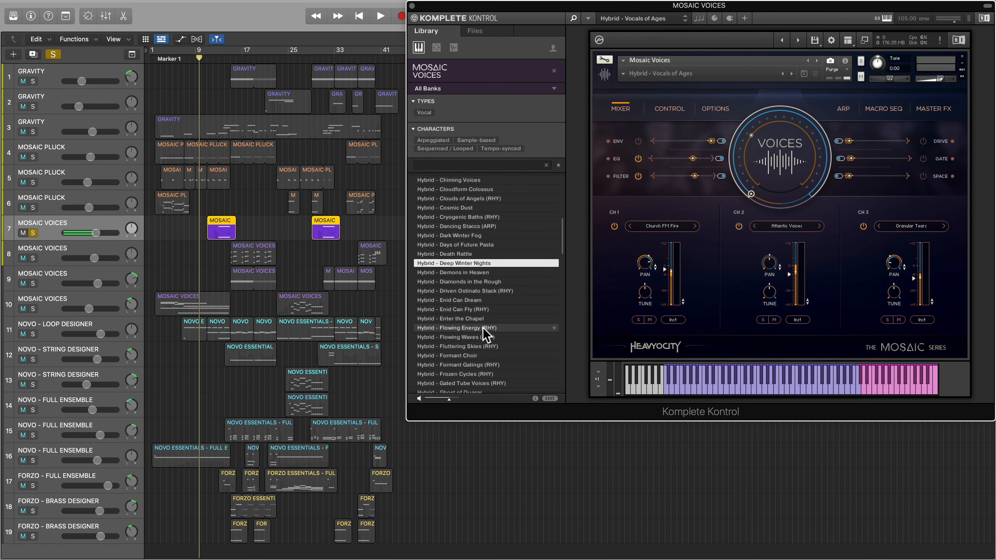
left_click(483, 329)
Audition the Hybrid presets Multiple Runnings (RHY), Reentry (RHY) and Romantic Dive.
left_click_drag(563, 246, 562, 290)
left_click(503, 282)
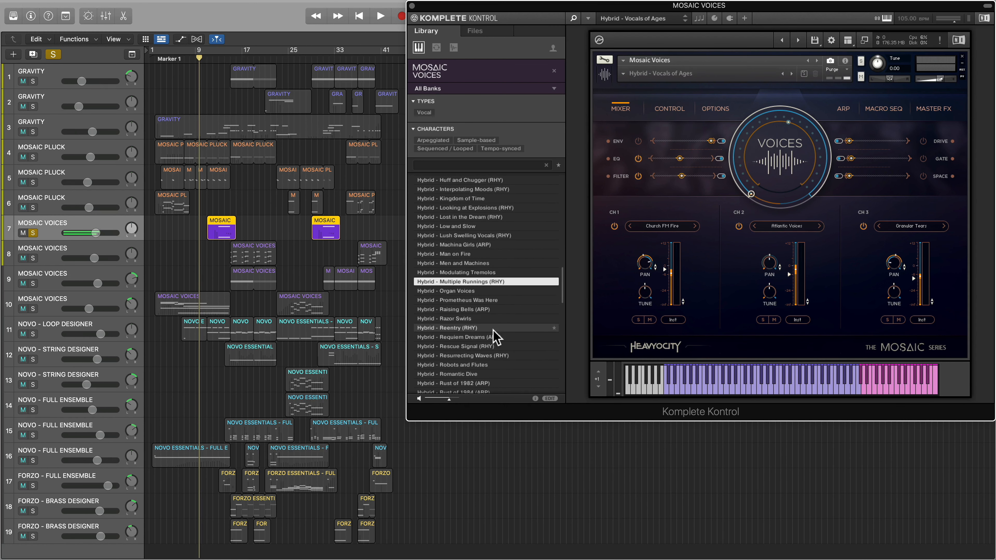
left_click(479, 328)
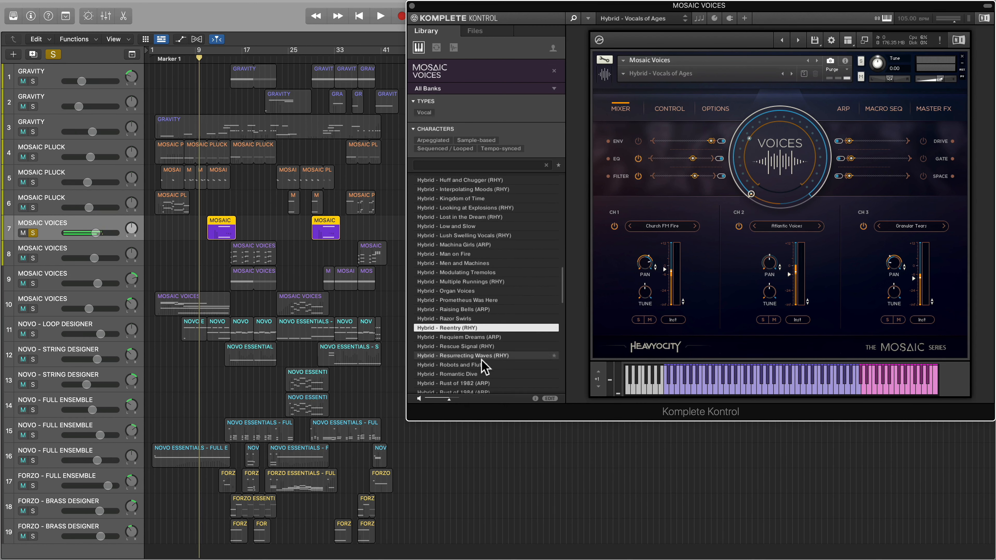
left_click(474, 375)
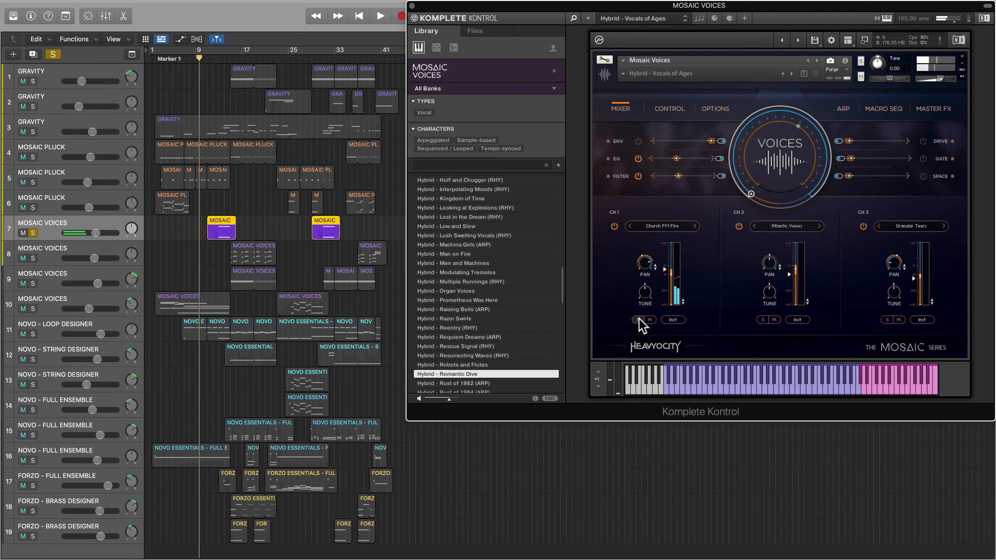
Solo channel 2 of Hybrid - Vocals of Ages, and play track 7's first region while examining its pitch bend in the Piano Roll.
left_click(760, 320)
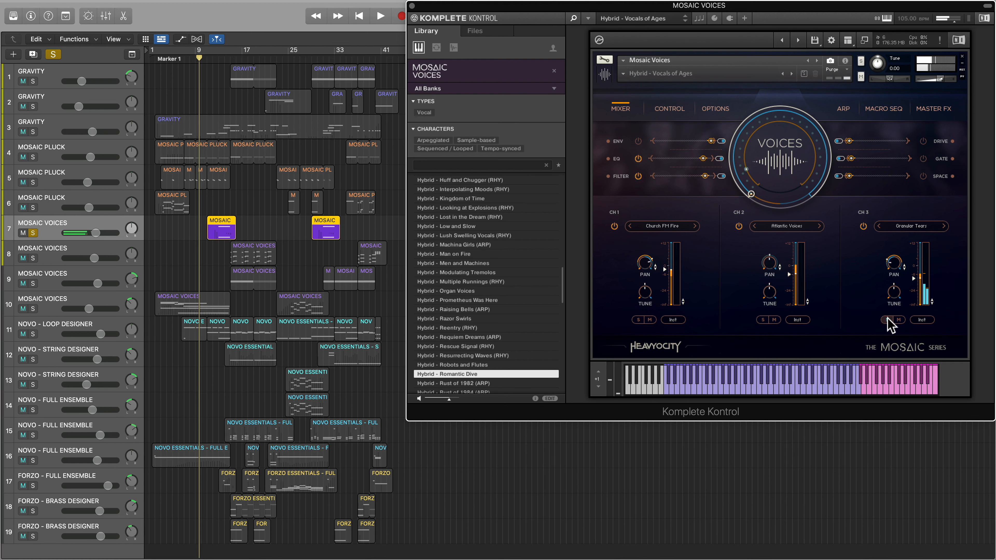
double_click(216, 234)
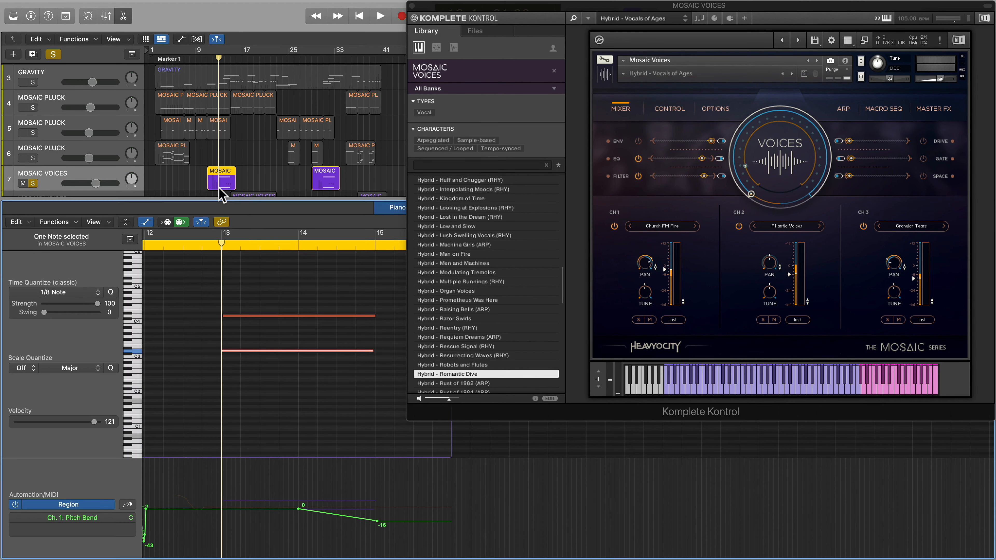
key("space")
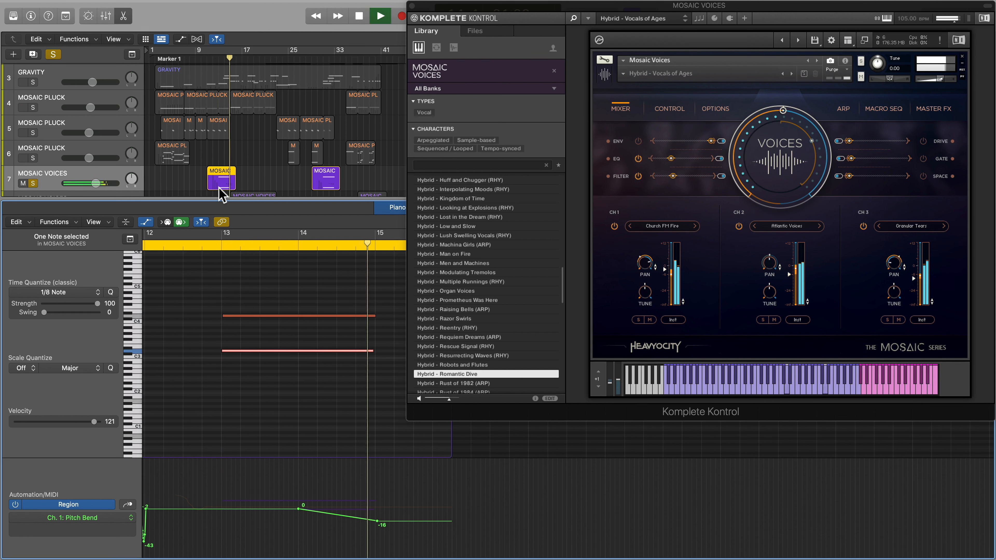
key("space")
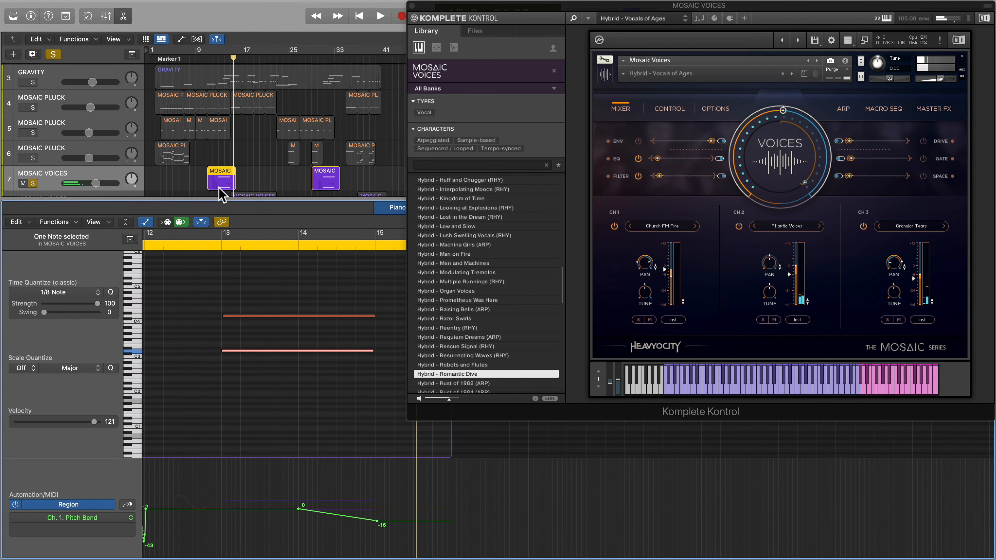
Play the soloed Mosaic Voices staccatos on track 8, adding the Novo Full Ensemble on track 15 to the solo.
key("e")
left_click(55, 227)
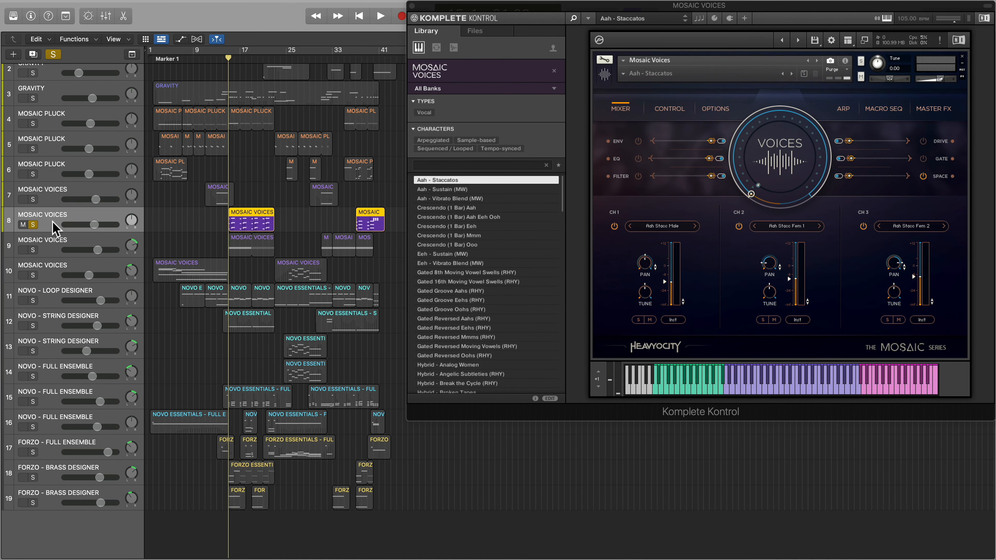
key("space")
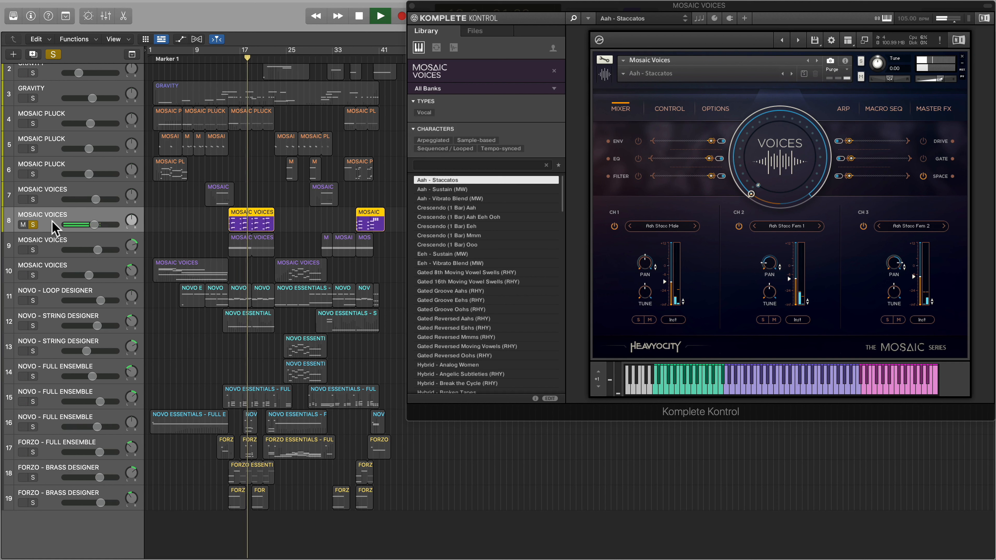
left_click(32, 401)
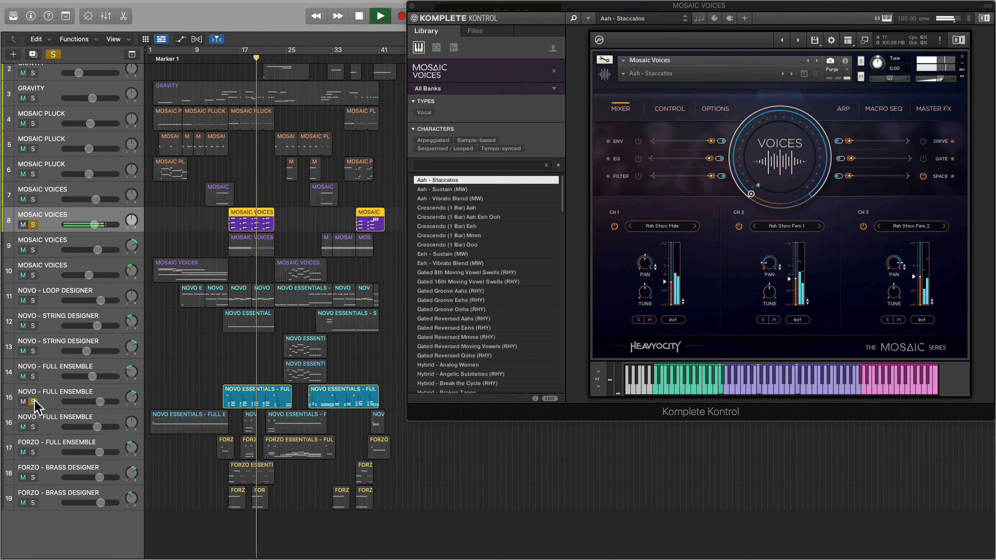
left_click(47, 406)
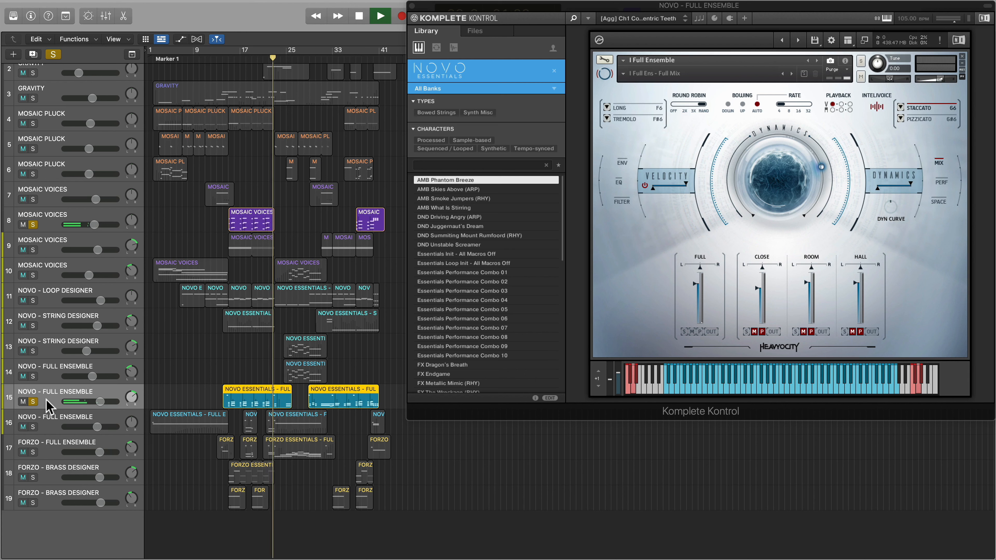
key("space")
Solo Mosaic Voices track 9 and play it from the start of its first region.
left_click(34, 248)
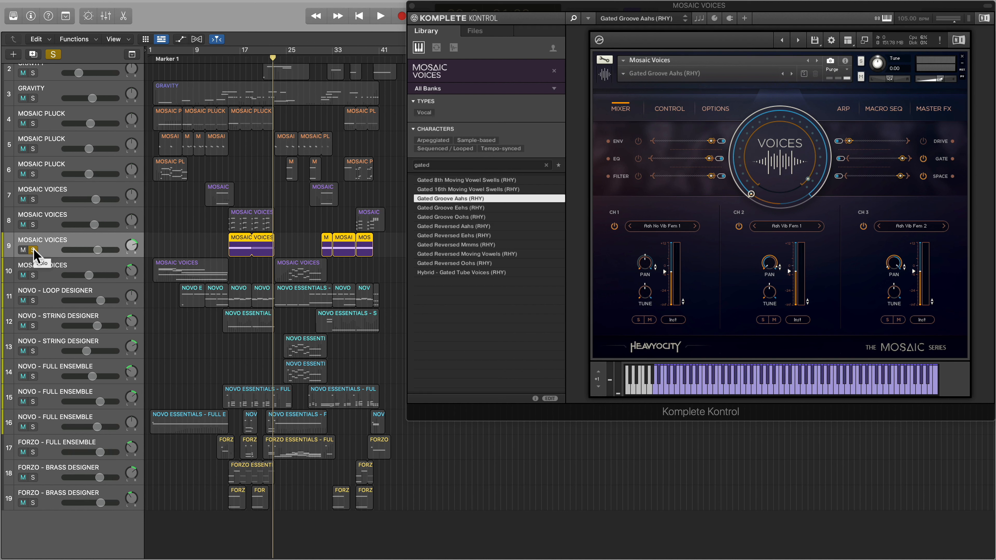
left_click_drag(268, 60, 229, 60)
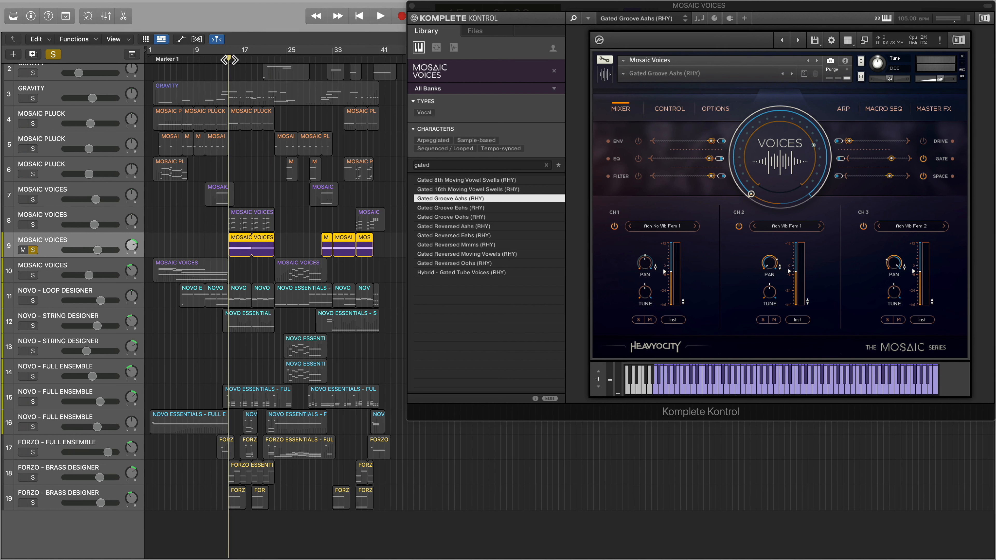
key("space")
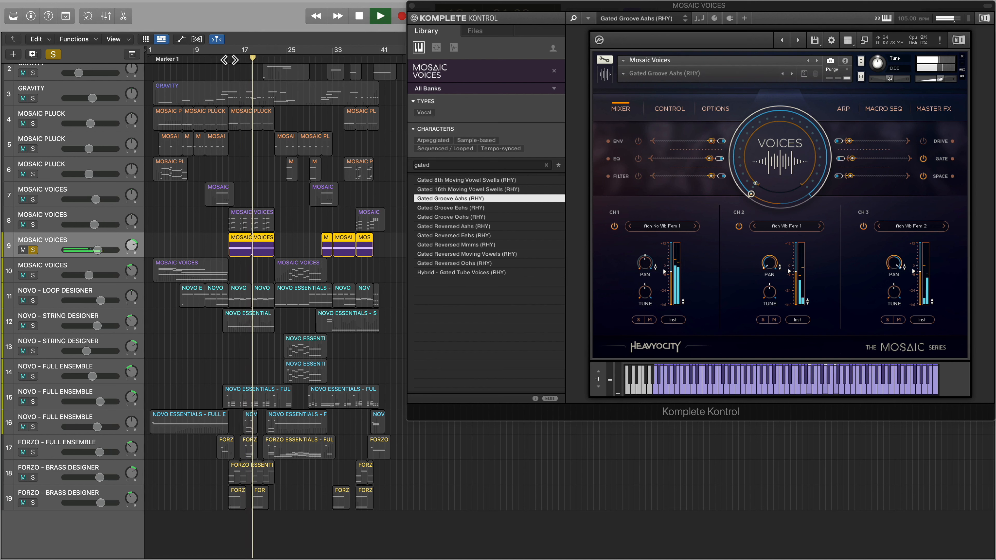
key("space")
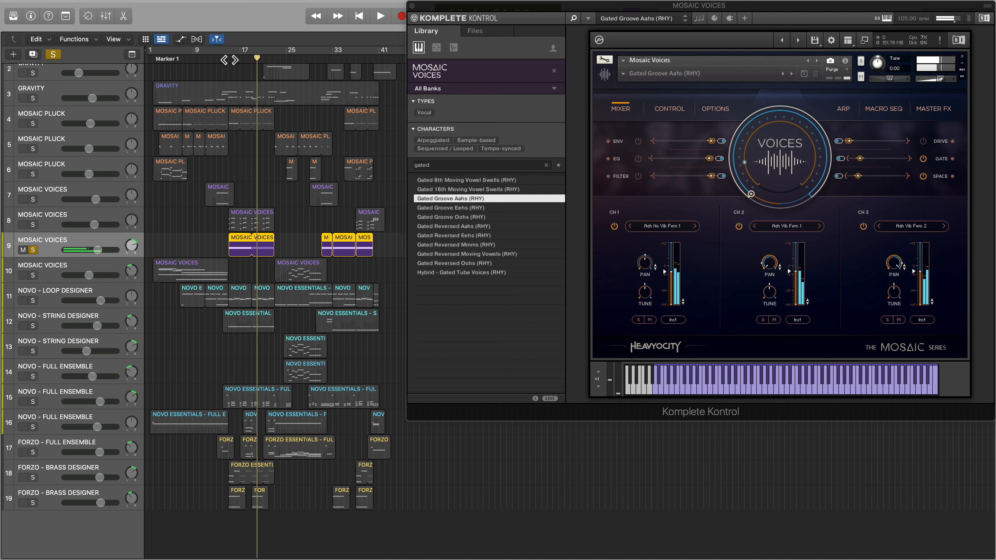
Return the playhead to the start of track 9's first region and examine channel 1's sound source in Mosaic Voices.
key("comma")
key("comma")
key("comma")
key("comma")
key("comma")
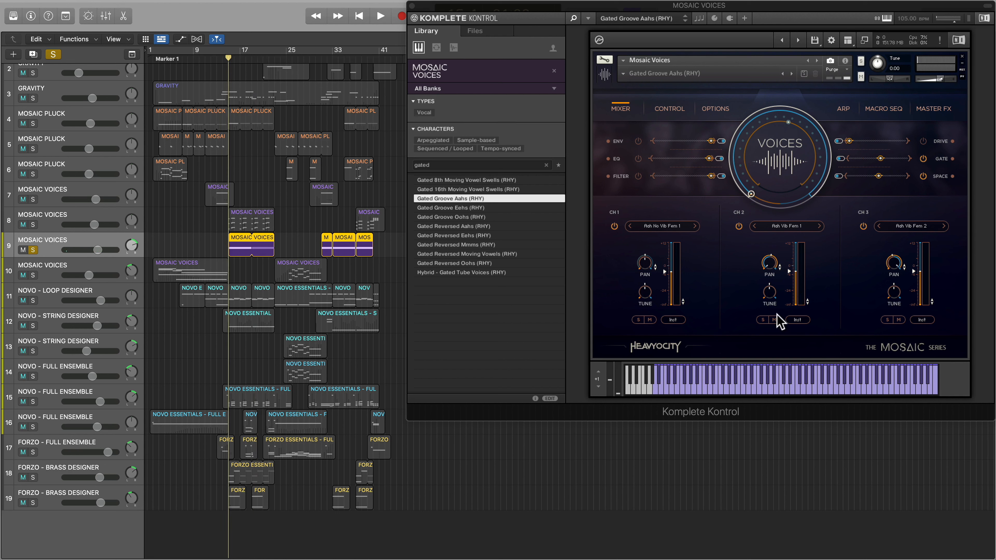
left_click(665, 227)
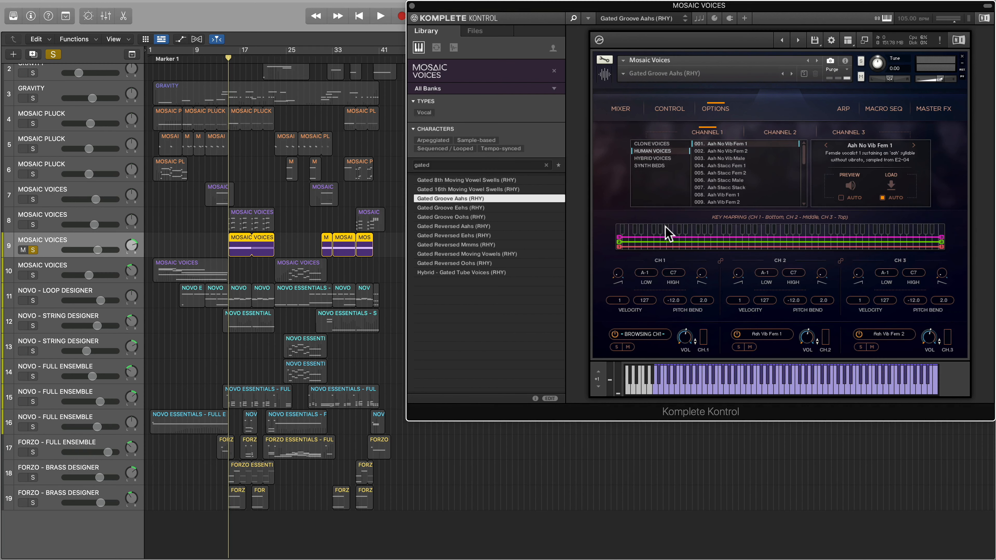
left_click(623, 110)
Bypass the Gate on all three channels of Gated Groove Aahs (RHY) and play track 9.
left_click(941, 158)
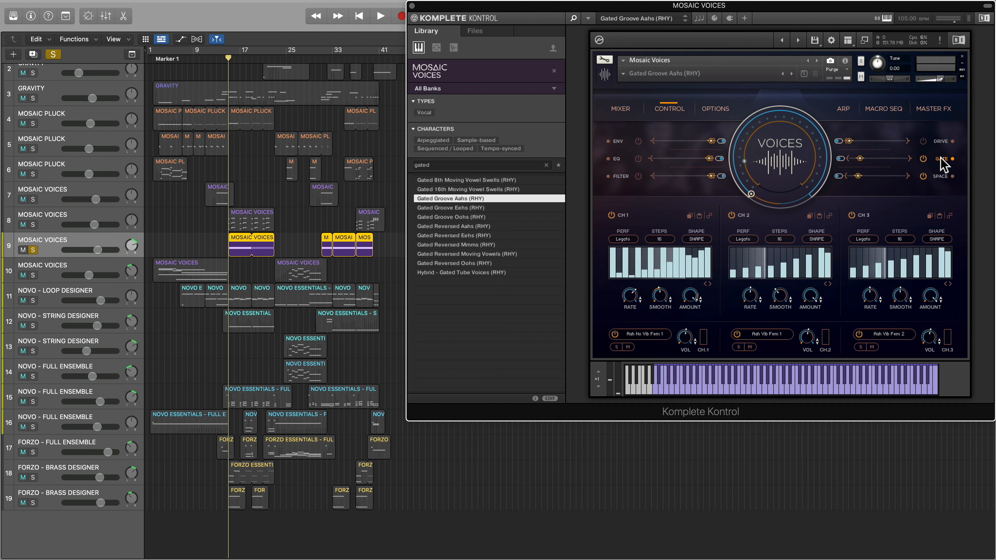
left_click(851, 215)
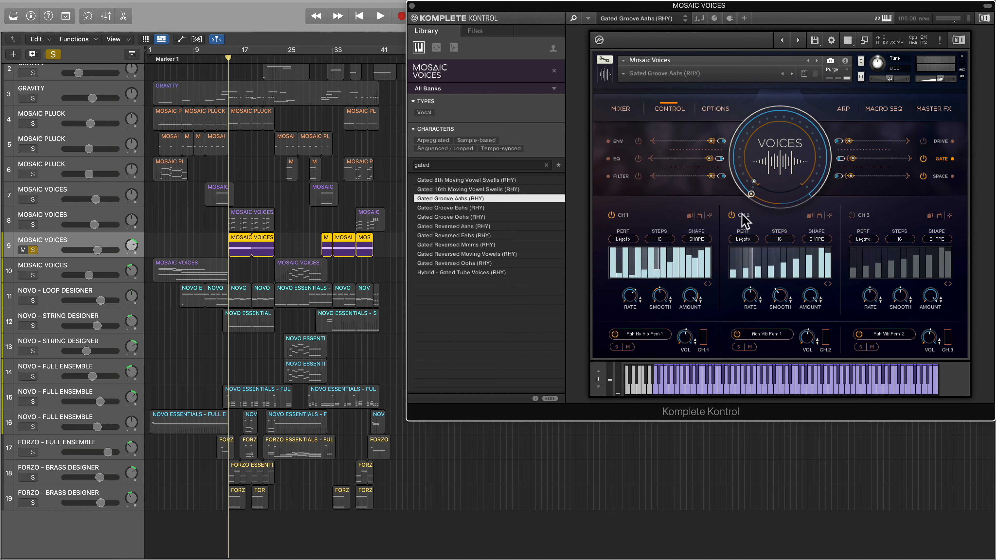
left_click(732, 215)
left_click(613, 215)
key("space")
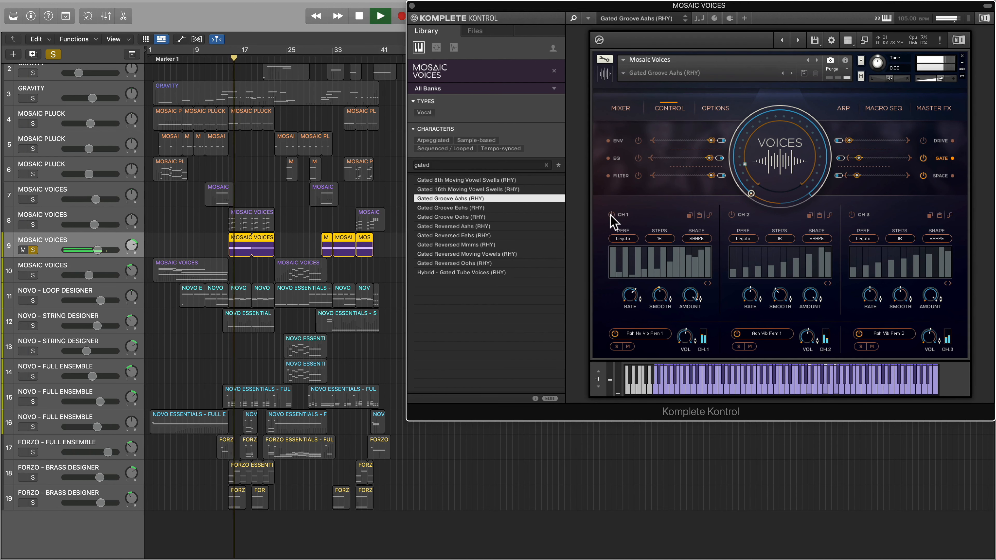
Listen to track 9 with channel 1's arpeggiator bypassed, and re-enable the Gate on all three channels.
left_click(842, 108)
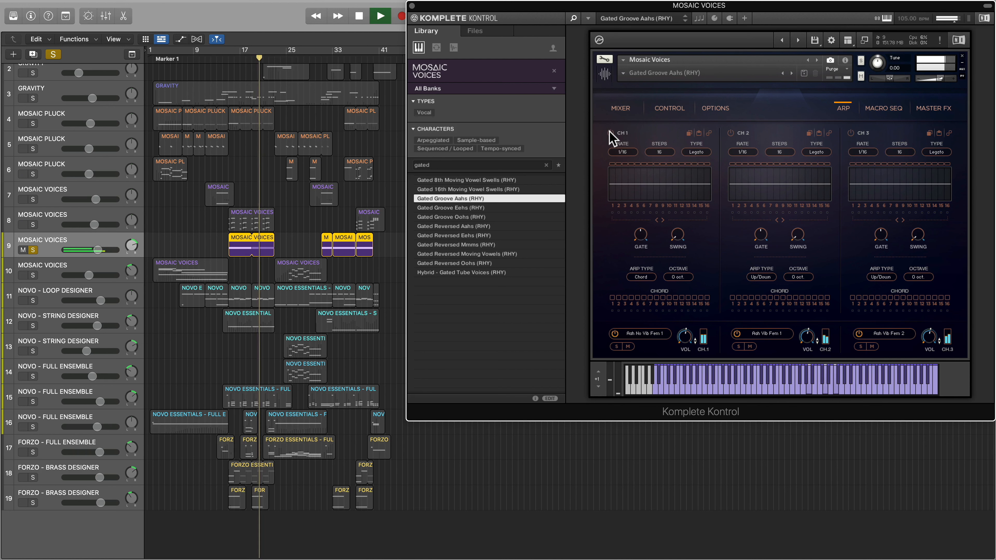
key("space")
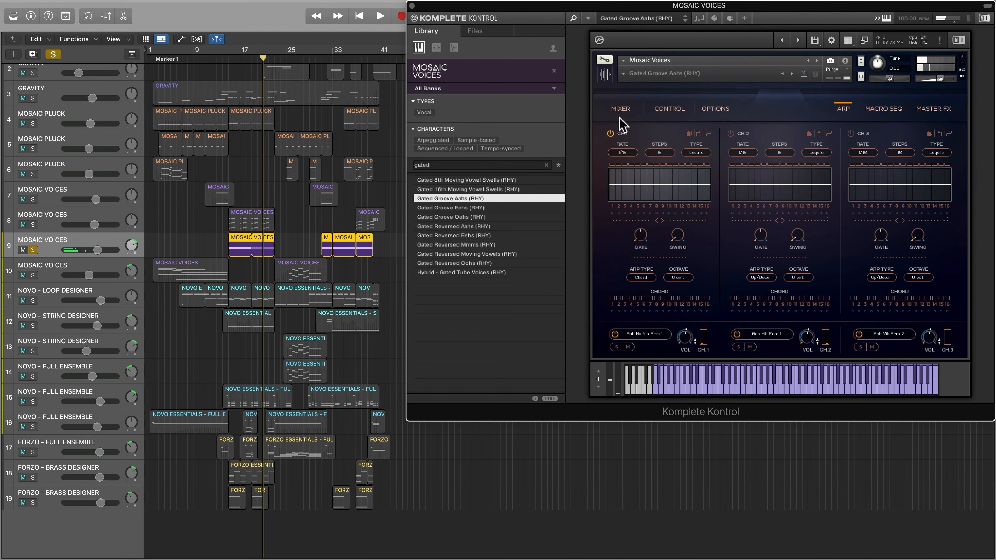
left_click(635, 110)
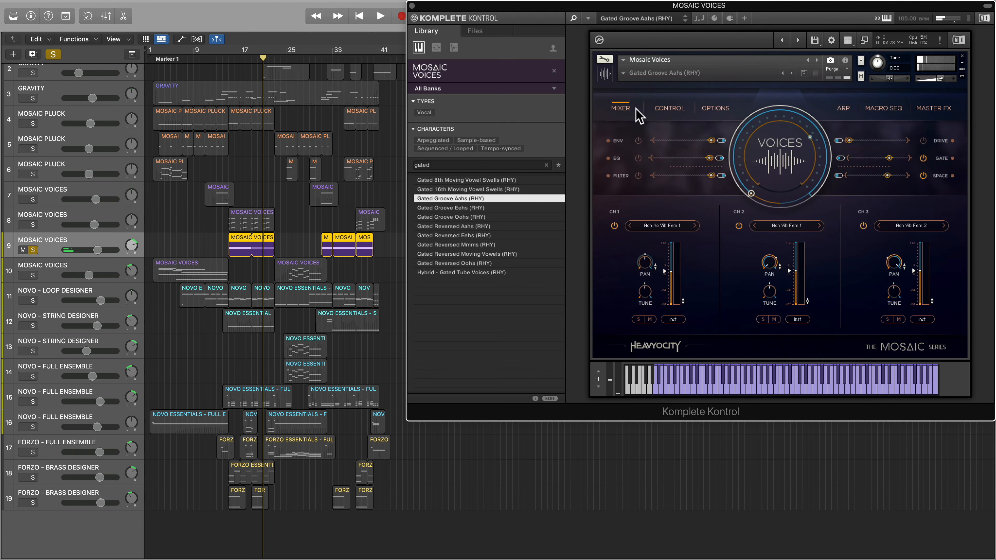
left_click(943, 159)
left_click(611, 215)
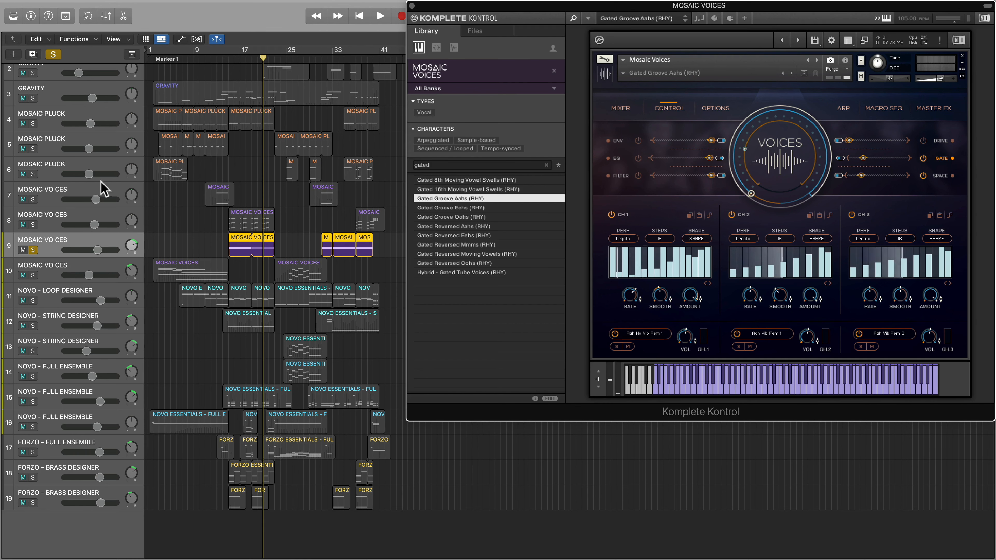
Solo Gravity track 1 in place of Mosaic Voices track 9 and play it from its first region.
scroll(90, 194, "up", 3)
left_click(33, 83)
left_click(33, 286)
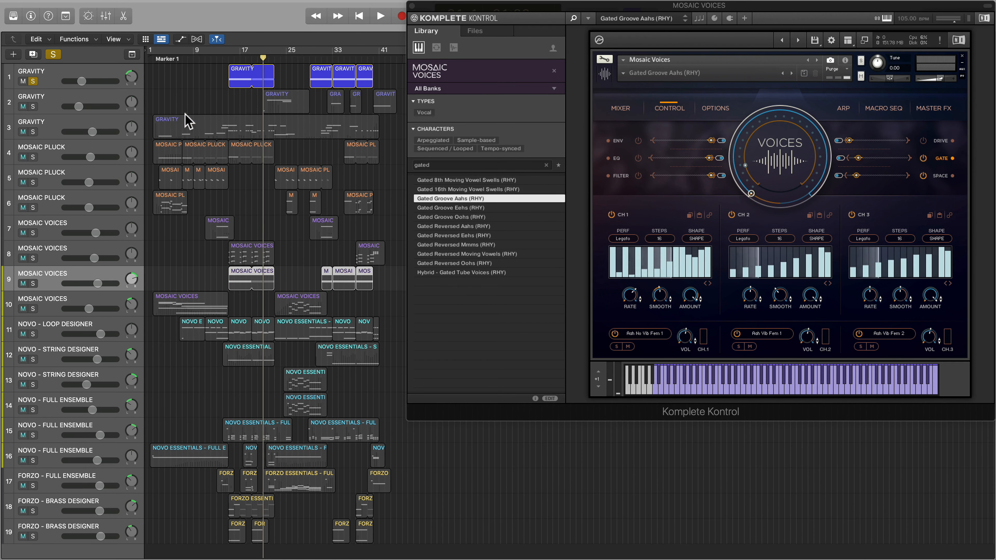
left_click(229, 58)
key("space")
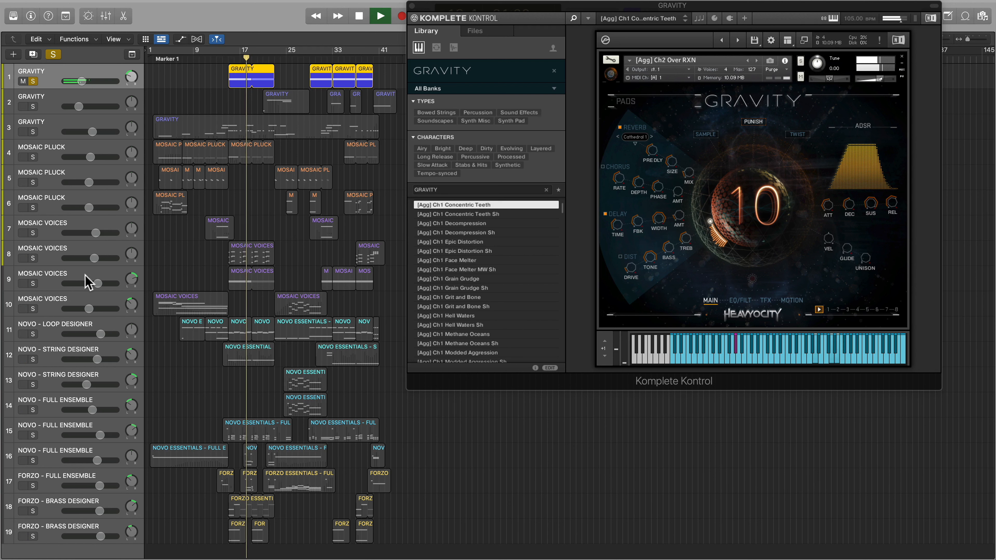
Add Mosaic Voices track 9 to the solo during playback and check the panning of tracks 9 and 1.
left_click(33, 284)
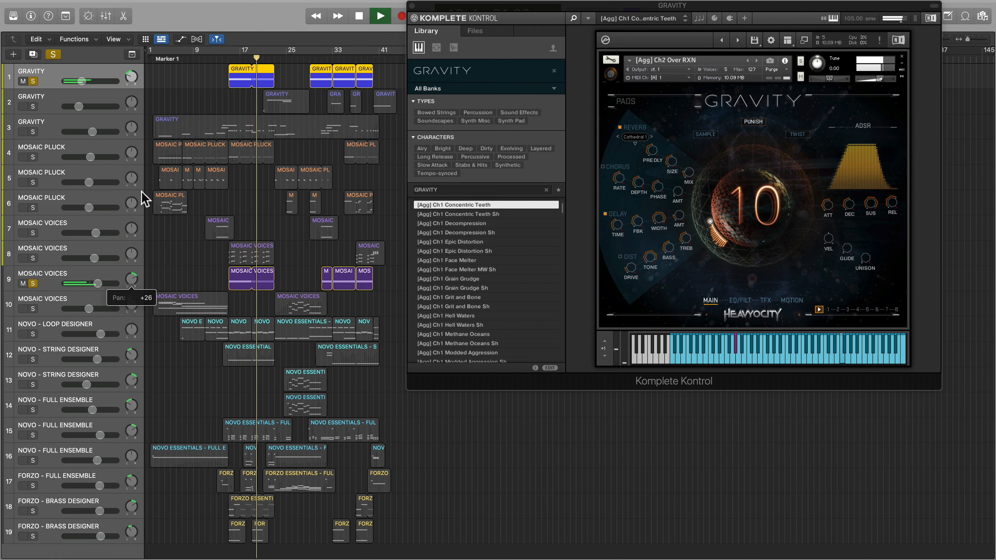
left_click(132, 76)
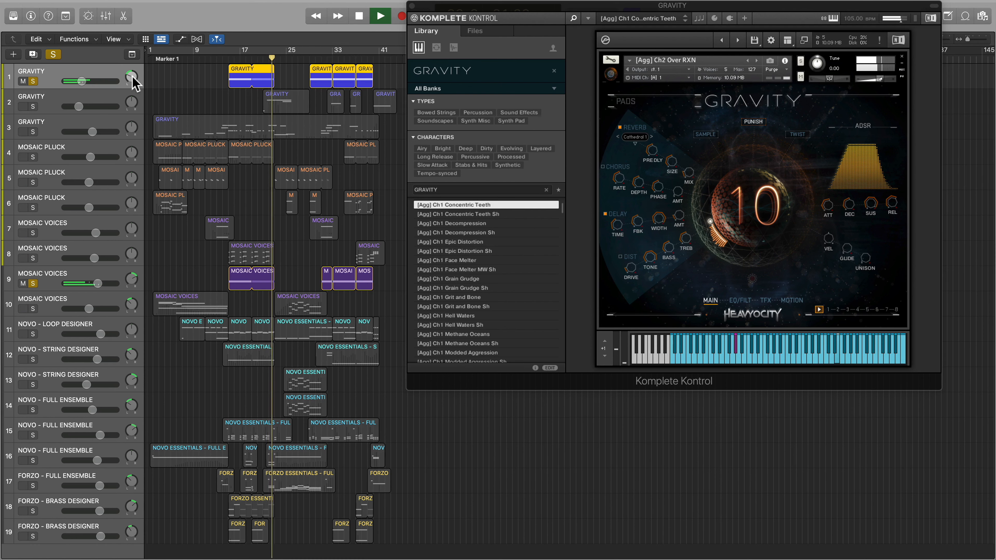
key("space")
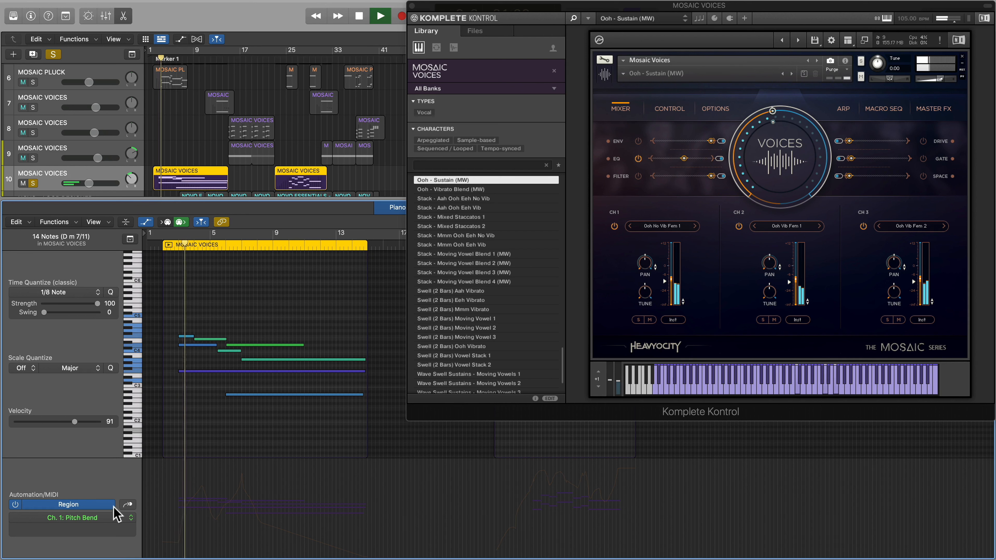
Show the Modulation curve of Mosaic Voices track 10 in the Piano Roll while playing its first region.
left_click(106, 519)
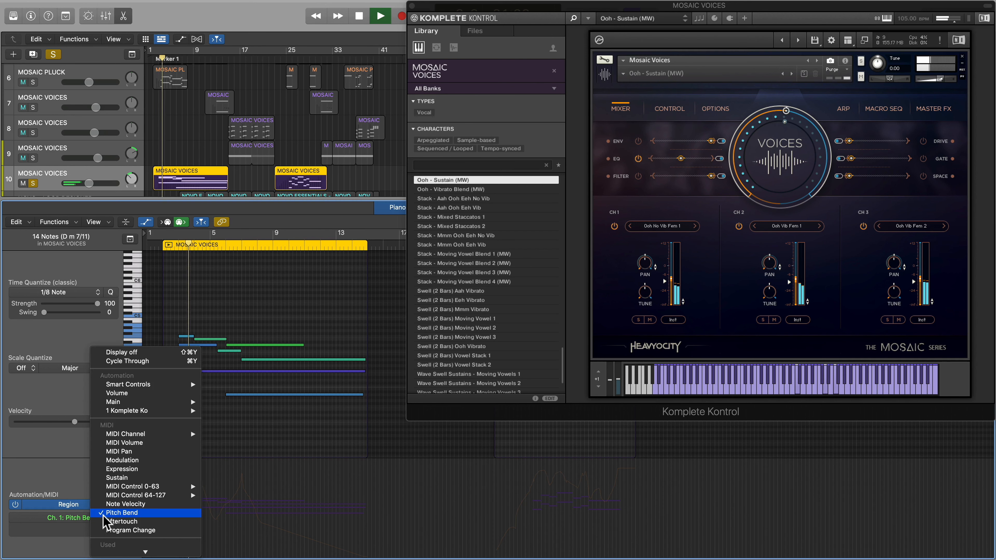
left_click(132, 461)
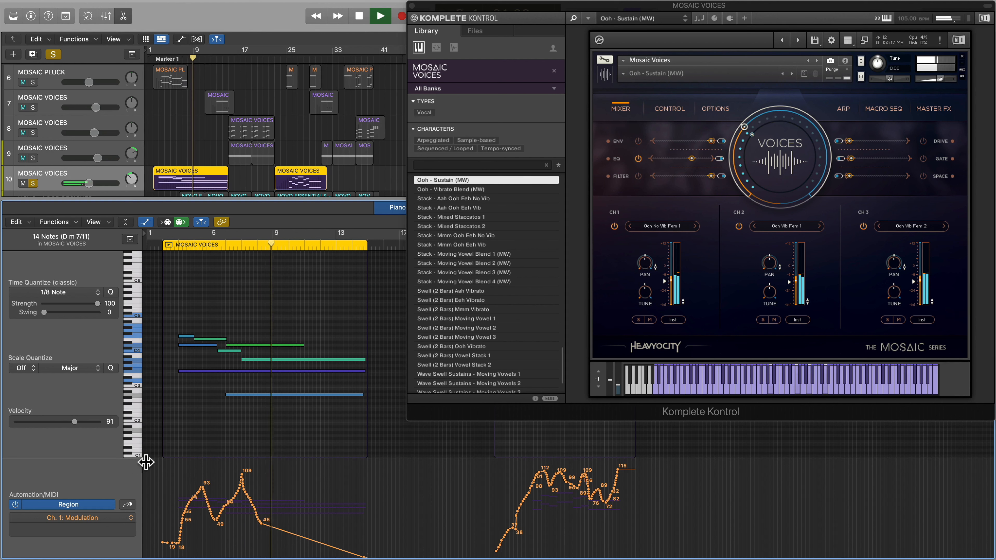
key("space")
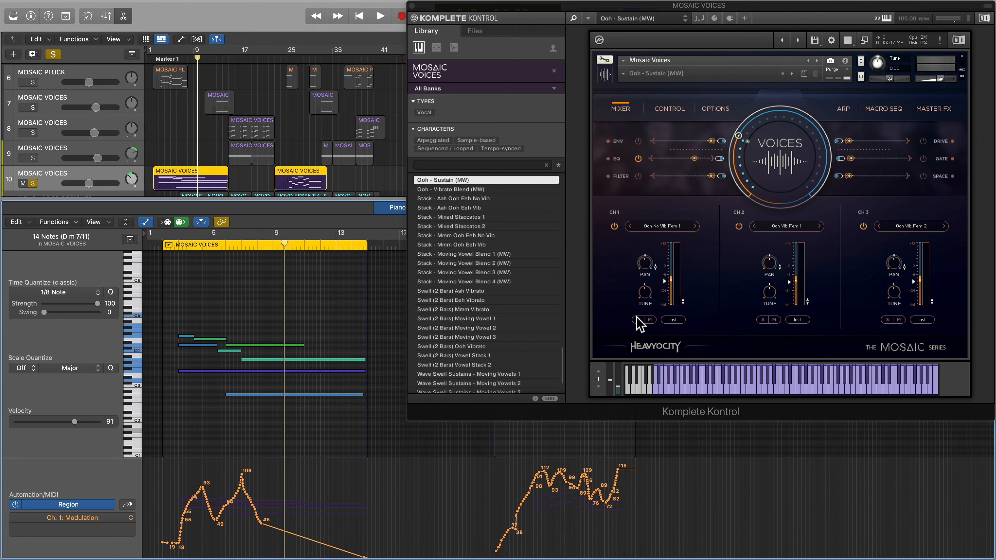
Show the EQ settings of Ooh - Sustain (MW), sweep the macro knob and lower the high-band EQ gain.
left_click(618, 158)
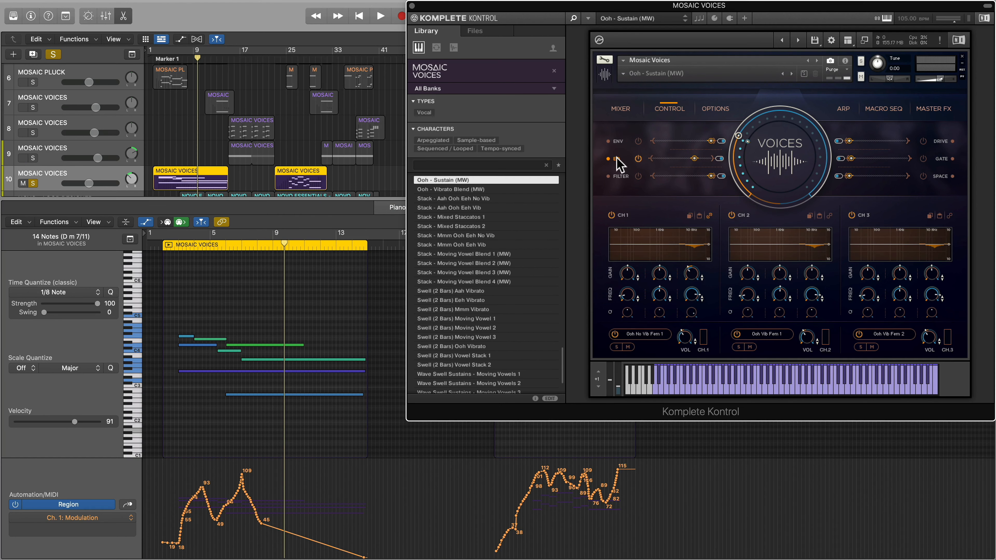
left_click_drag(772, 103, 799, 316)
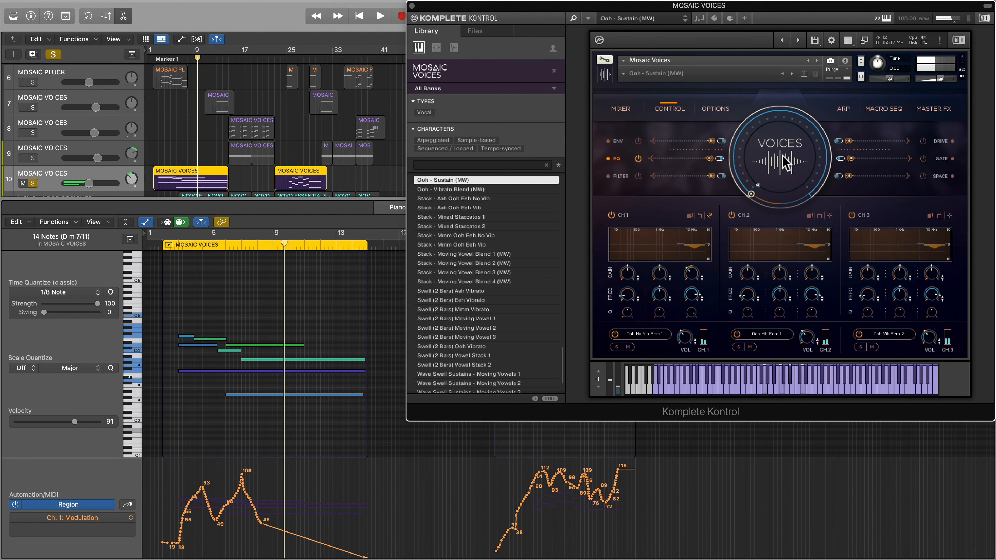
left_click_drag(779, 140, 779, 182)
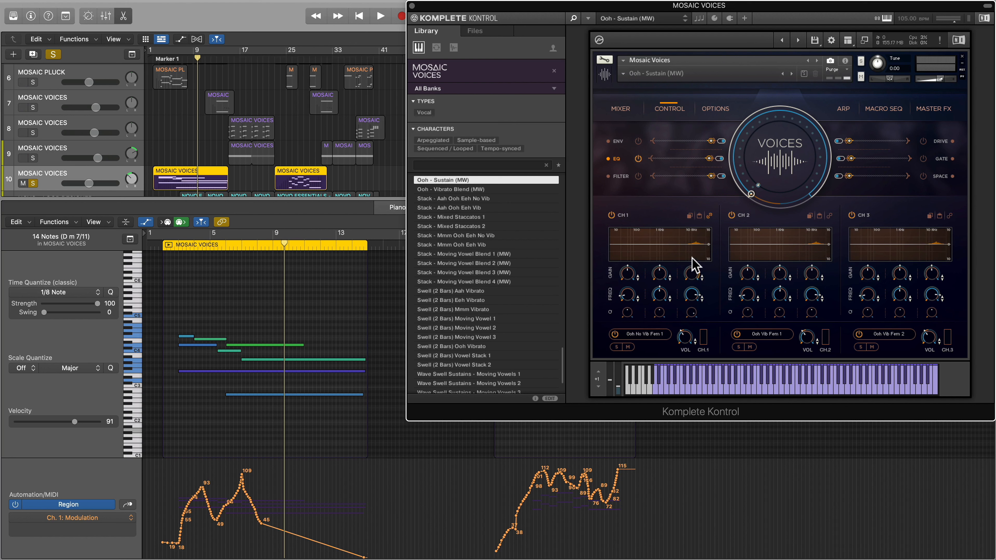
left_click_drag(692, 264, 695, 301)
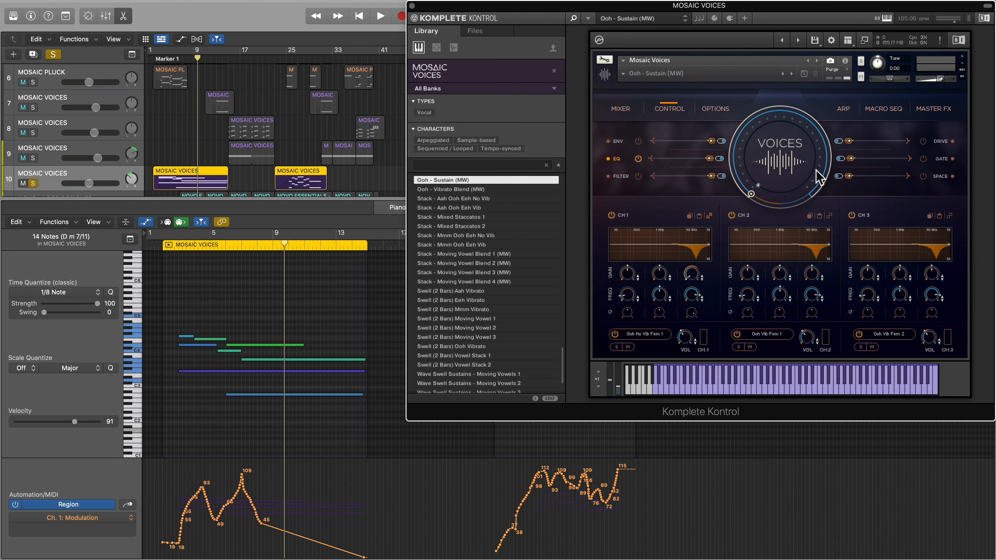
mouse_move(780, 182)
left_mouse_down()
mouse_move(775, 4)
mouse_move(772, 85)
mouse_move(787, 176)
left_mouse_up()
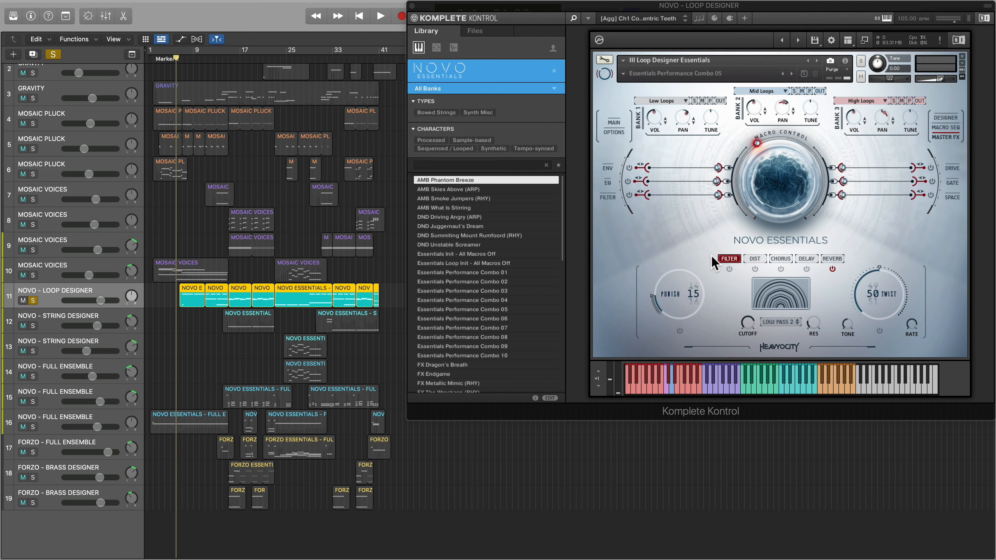
Check the Loop Designer's snapshot list and preview AMB Skies Above (ARP), DND Juggernaut's Dream and Essentials Performance Combo 01, 06 and 09.
left_click(623, 74)
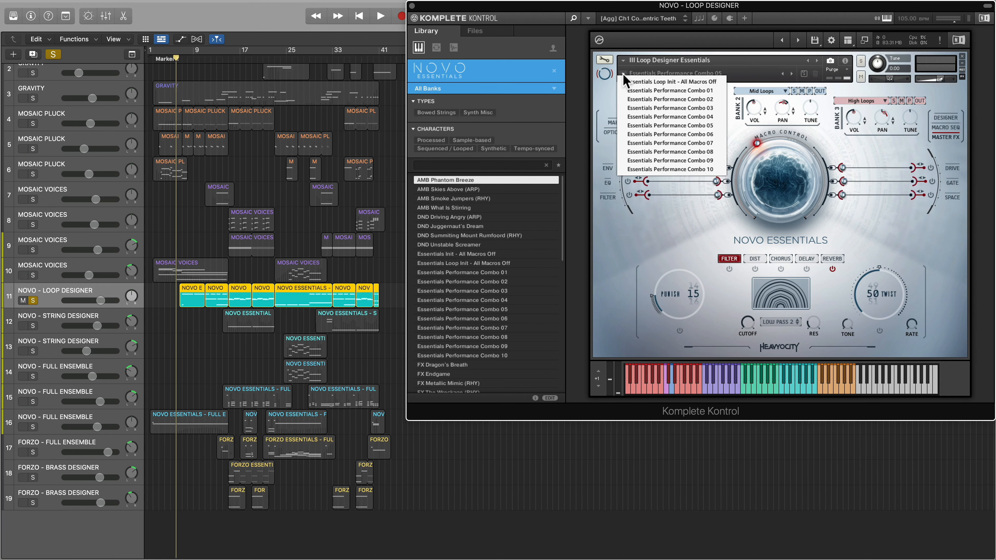
left_click(623, 74)
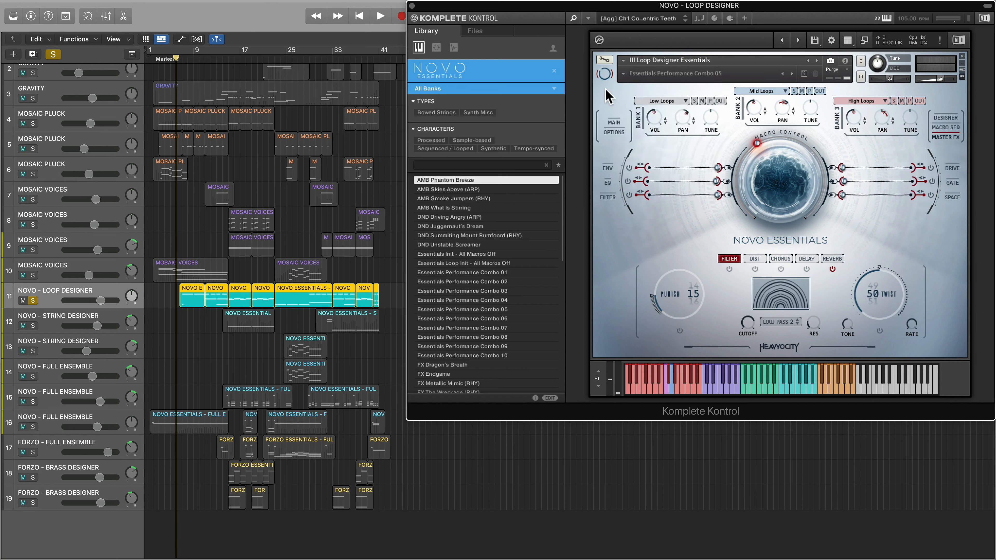
left_click_drag(564, 205, 561, 183)
left_click(510, 189)
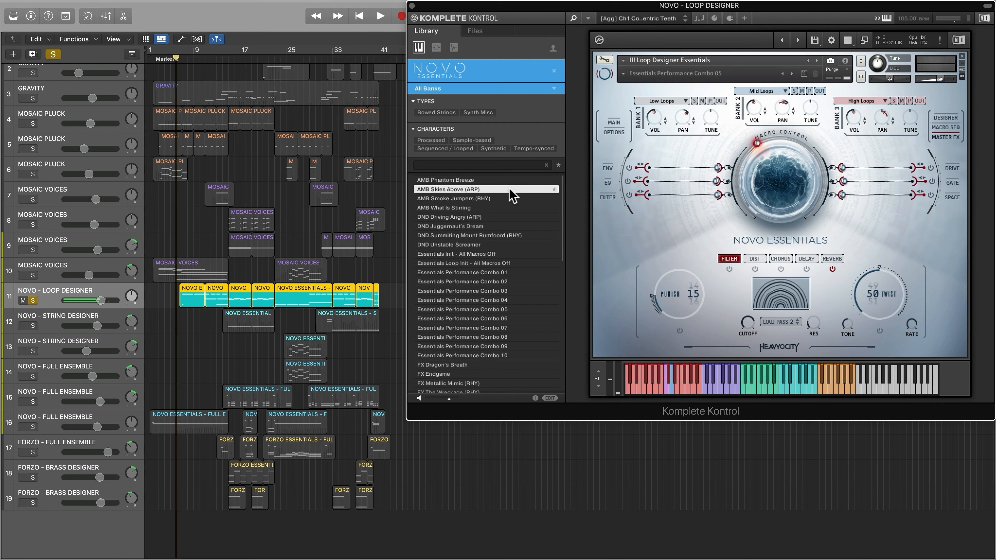
left_click(476, 227)
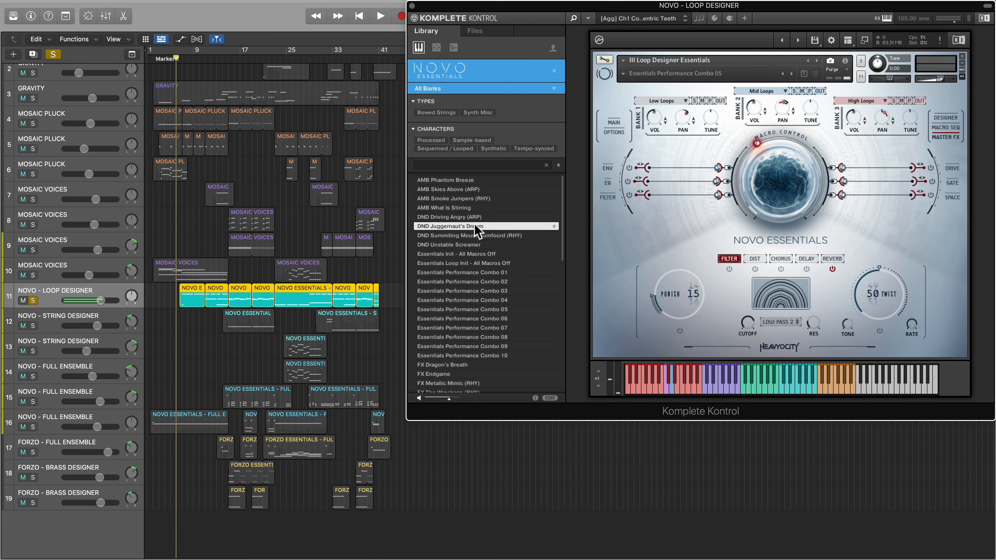
left_click(479, 272)
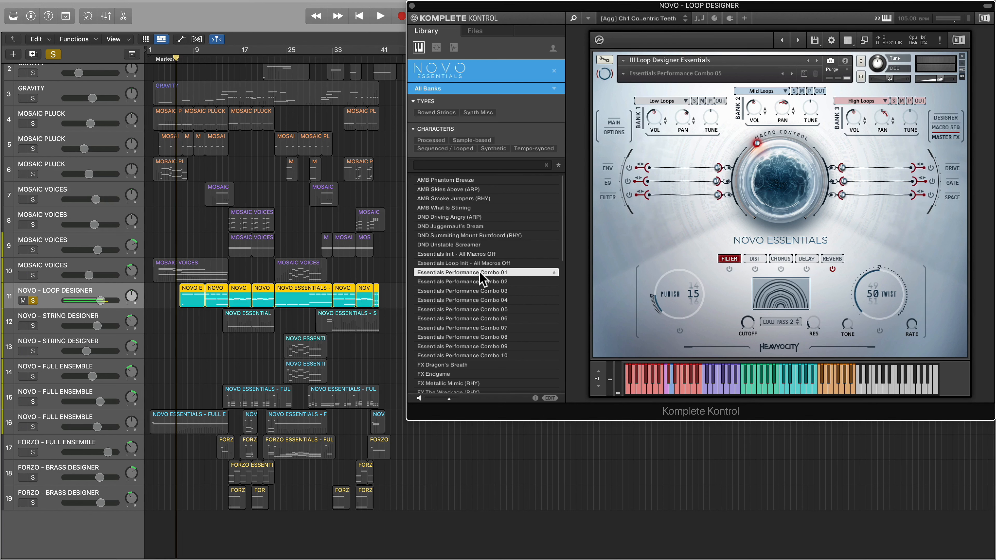
left_click(485, 320)
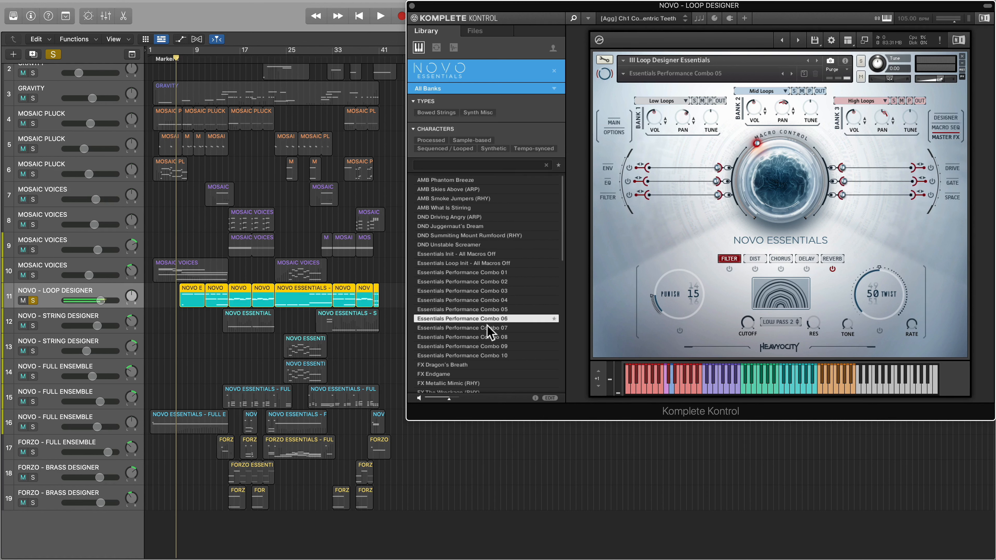
left_click(488, 347)
Preview FX The Wreckage (RHY), I Full Ensemble, ORG Polygon Sky, STR Essentials Motif Combo 01, Rhythmic Combo 02 and Rhythmic Pedal 02 (mid).
left_click_drag(560, 245, 565, 310)
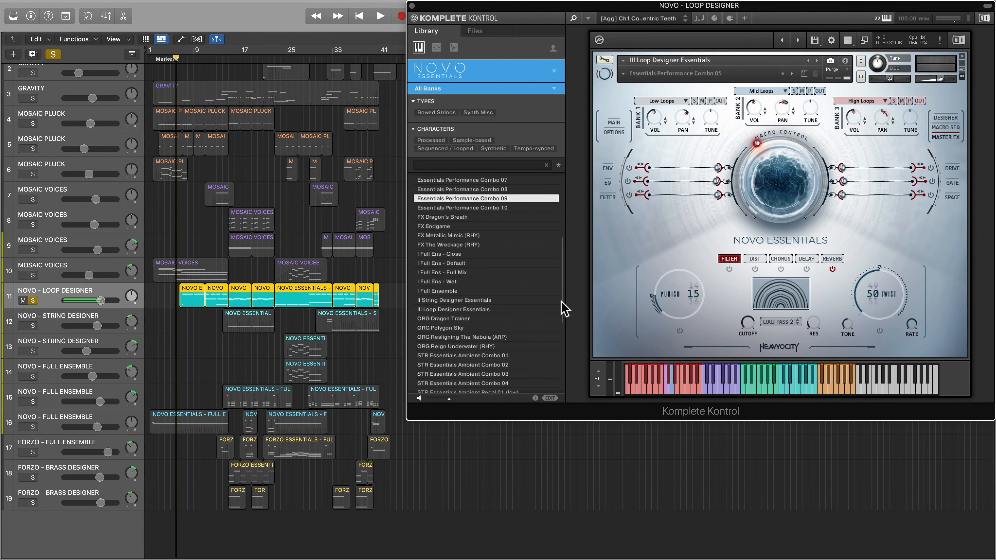
left_click(488, 245)
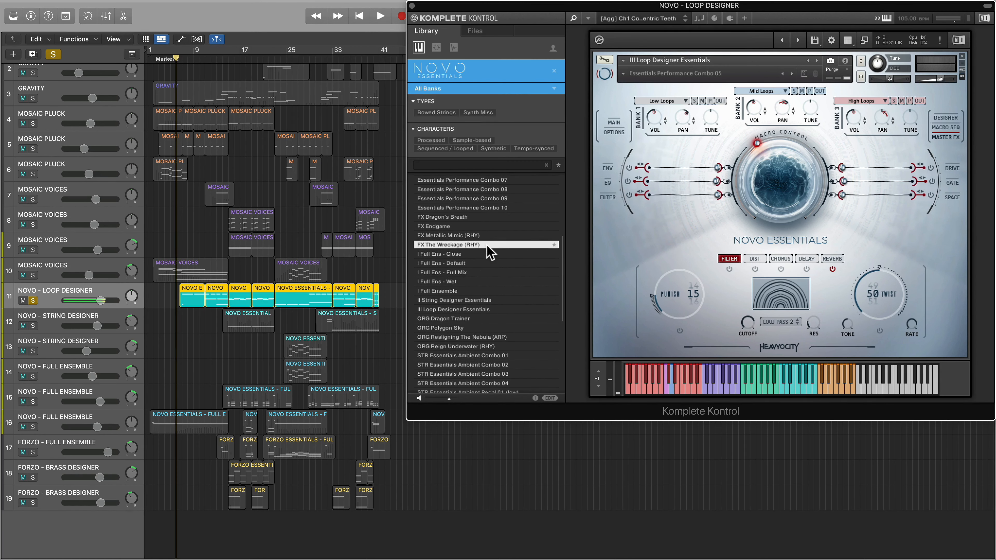
left_click(466, 291)
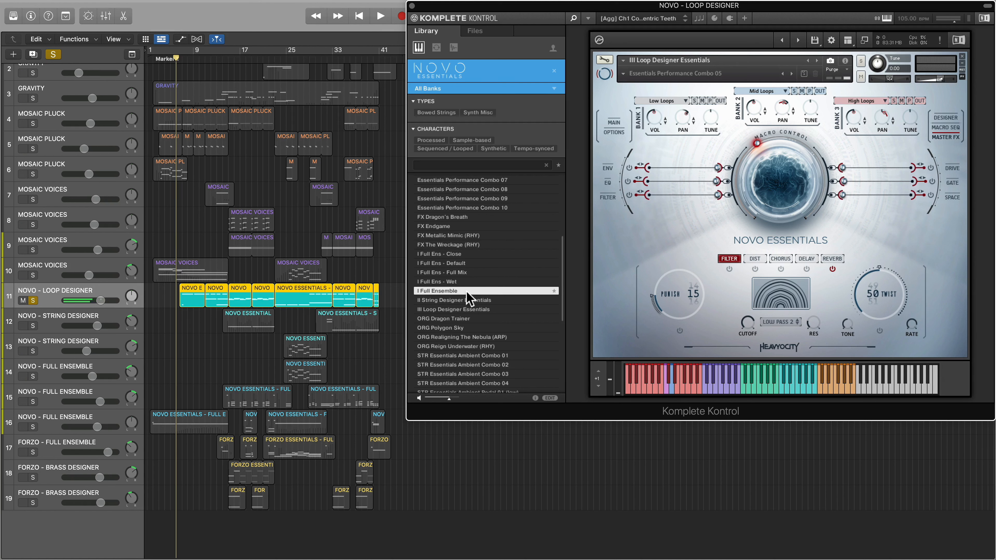
left_click(465, 328)
left_click_drag(562, 283, 562, 343)
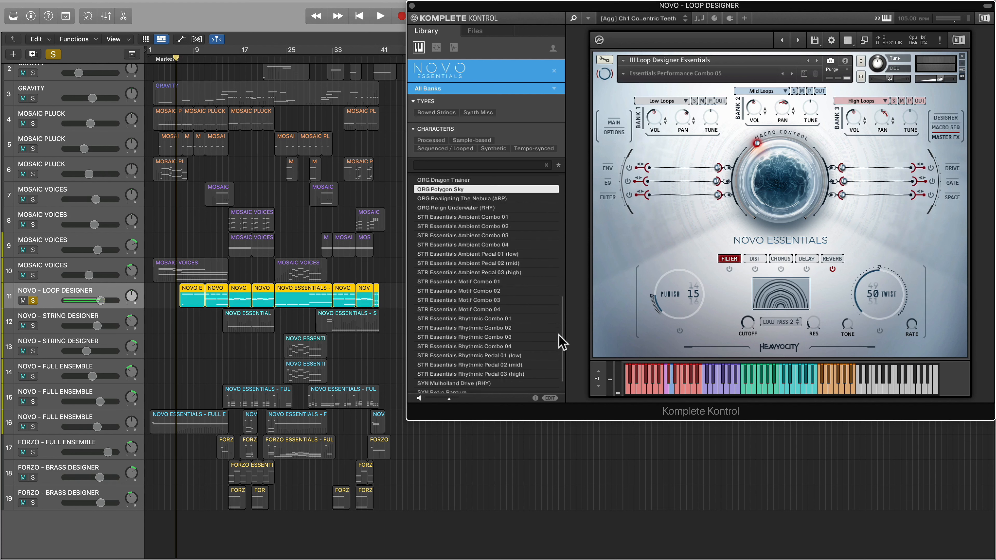
left_click(498, 282)
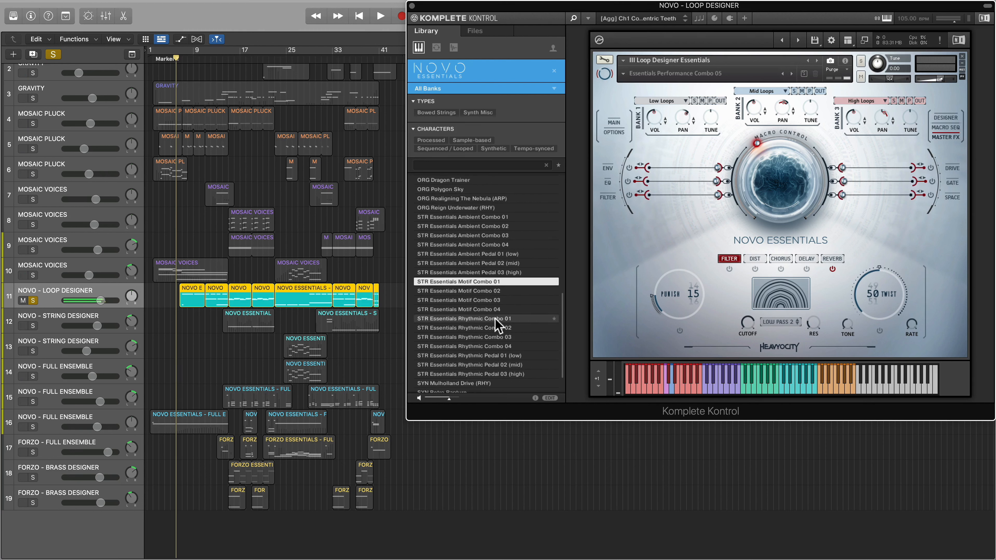
left_click(495, 327)
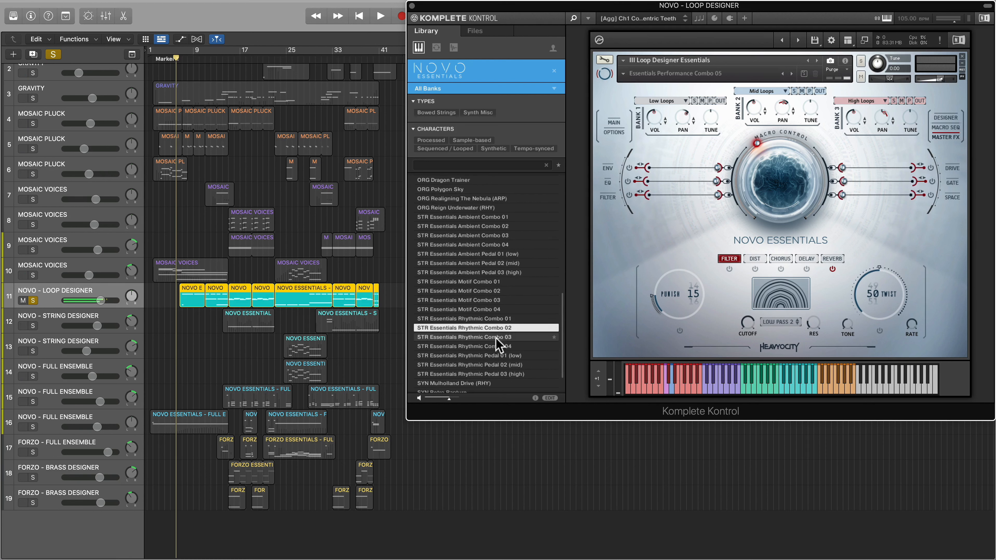
left_click(493, 364)
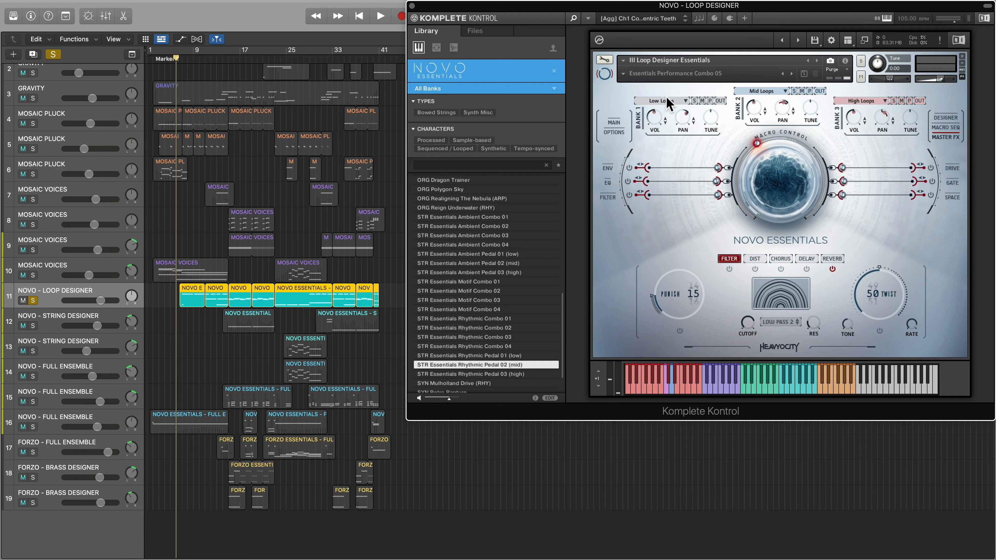
Show the Loop Designer's performance options with the key mapping and play some low keys on its on-screen keyboard.
left_click(614, 131)
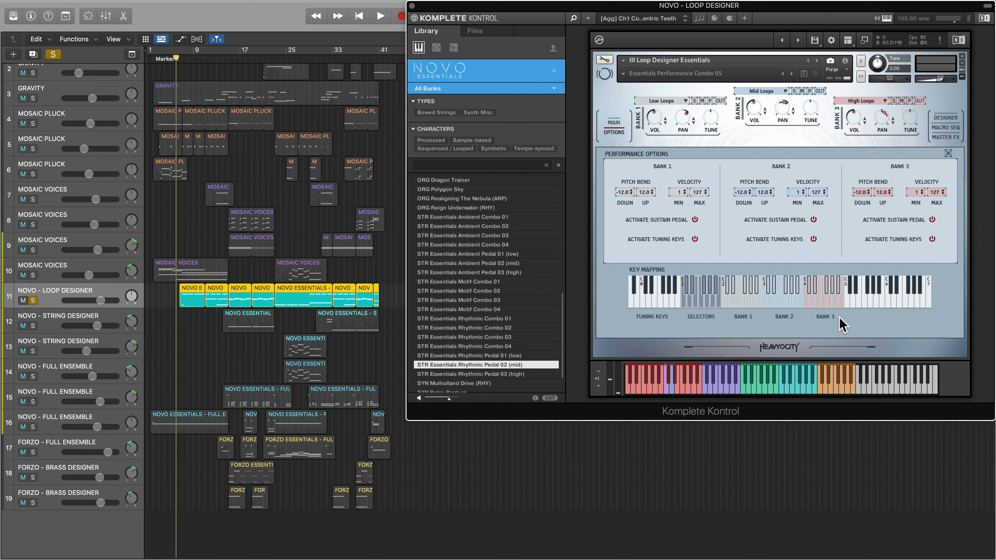
left_click(666, 386)
left_click(654, 388)
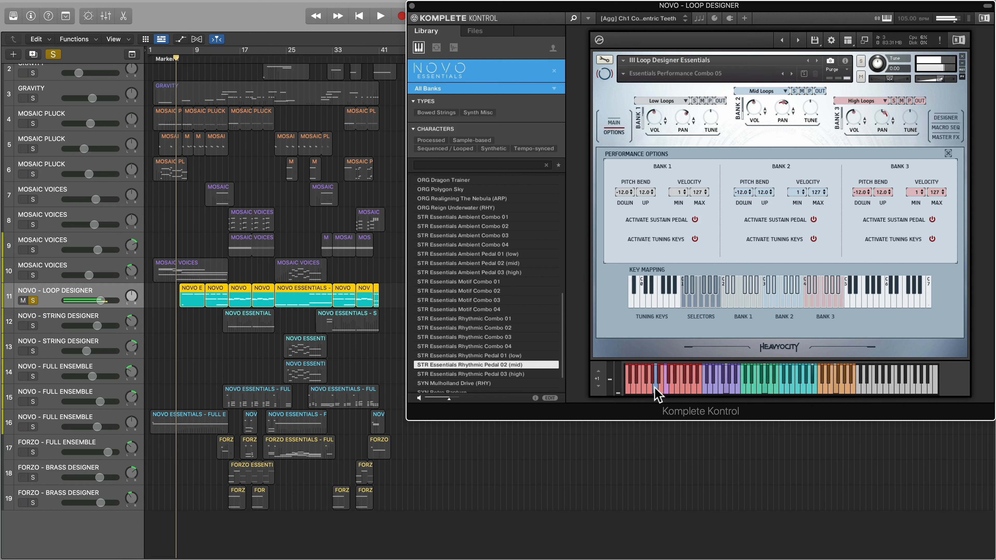
left_click(649, 389)
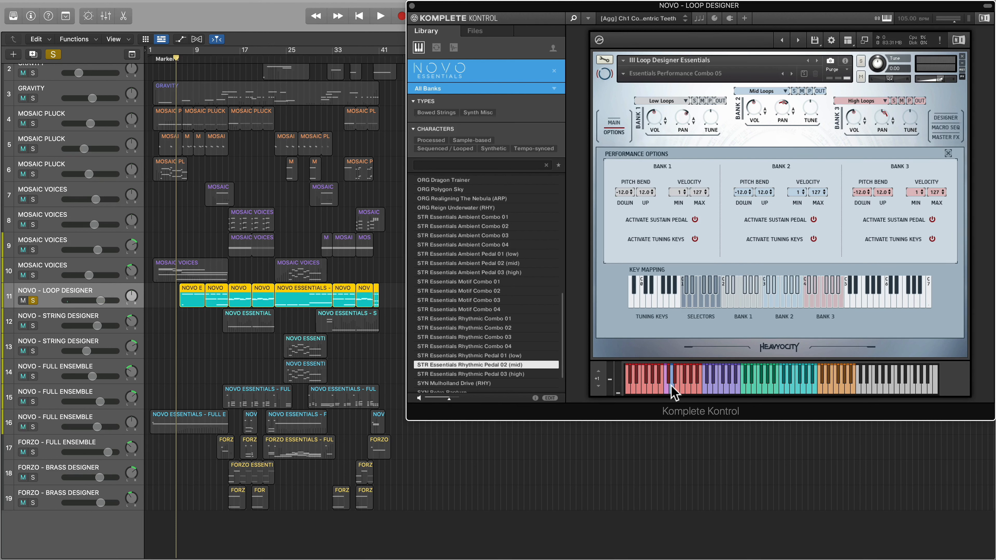
Open the first Novo Loop Designer region in the Piano Roll, hide the automation area and start playback.
left_click(190, 297)
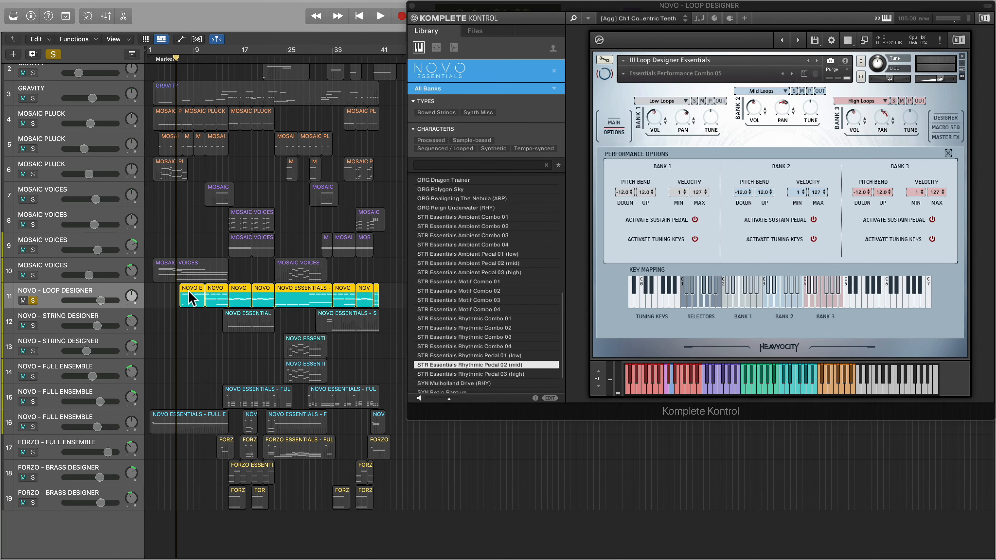
double_click(189, 297)
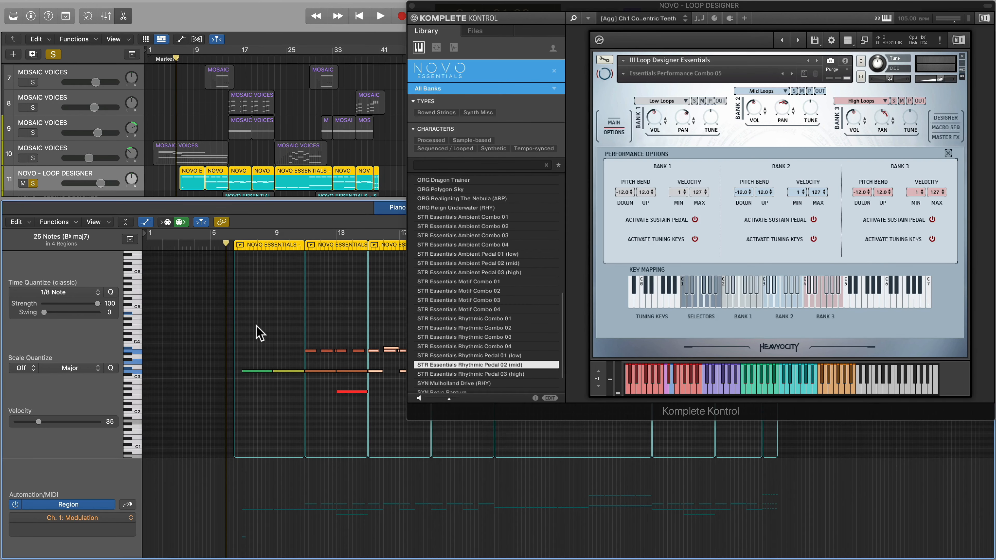
scroll(256, 325, "down", 2)
scroll(256, 325, "up", 2)
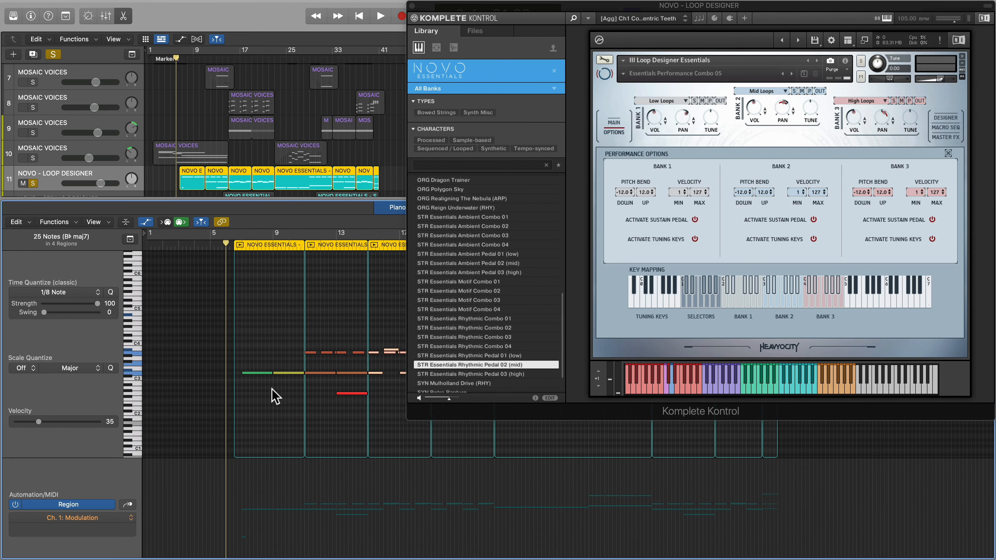
left_click(146, 222)
key("space")
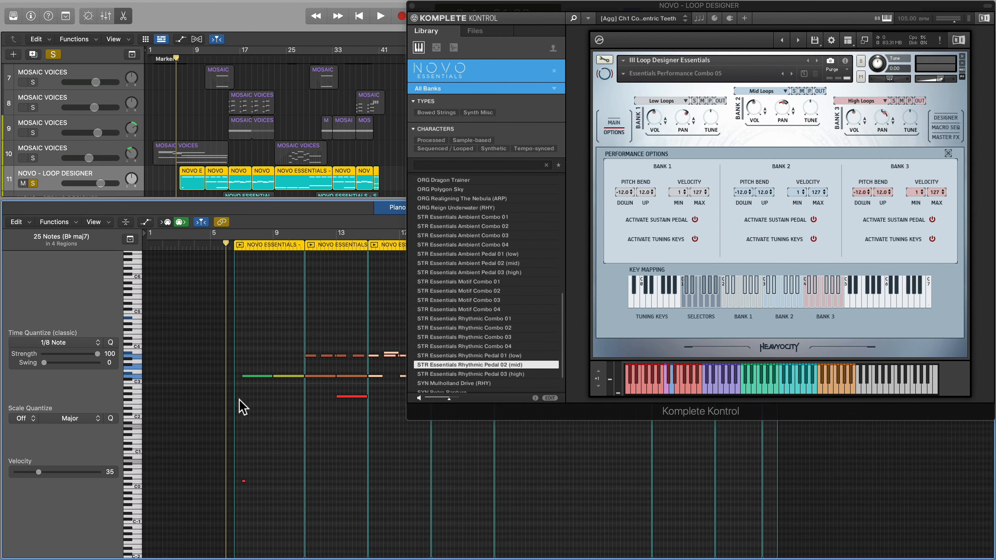
scroll(240, 405, "up", 5)
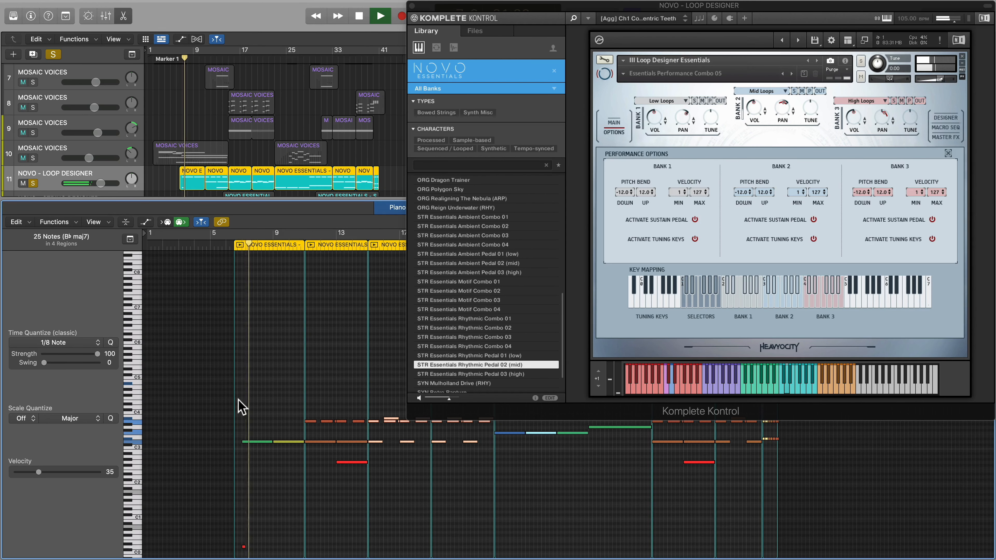
Follow the Loop Designer's notes in the Piano Roll with its Designer page shown during playback, and show the Master FX reverb settings.
left_click(614, 126)
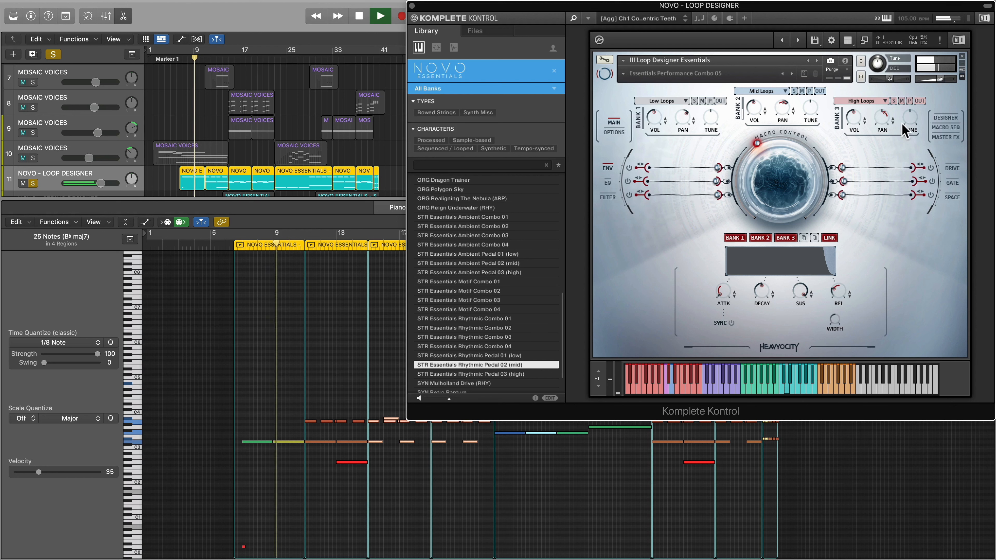
left_click(942, 119)
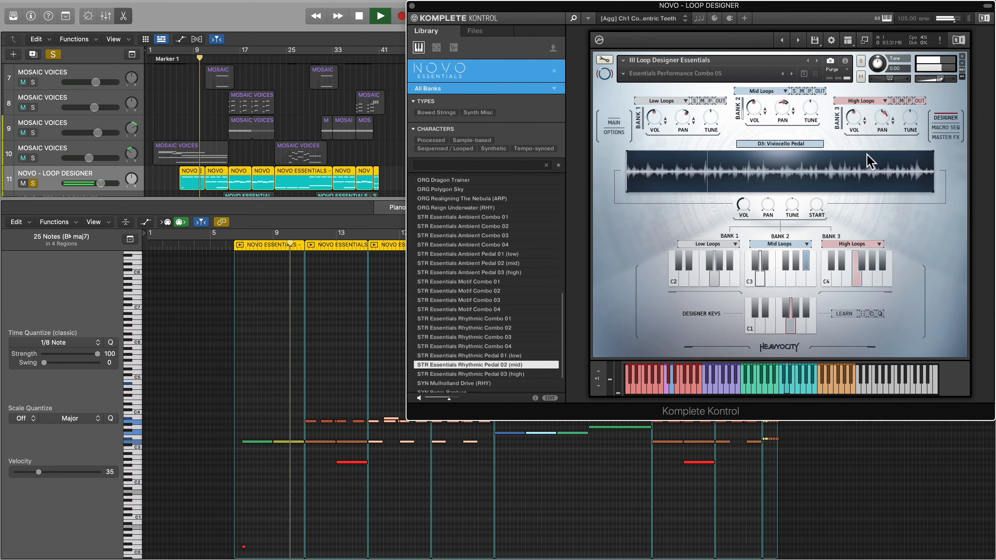
scroll(301, 447, "right", 5)
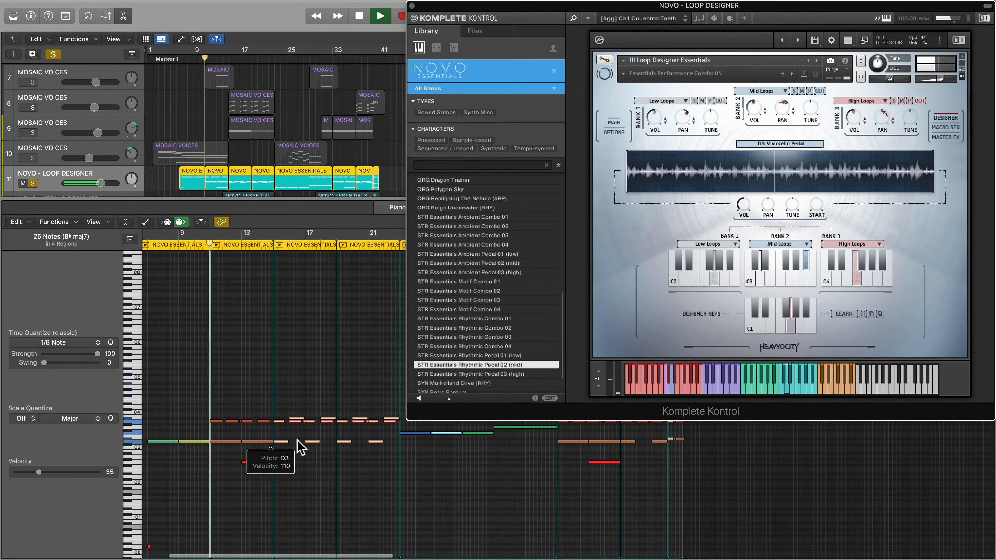
scroll(302, 441, "right", 2)
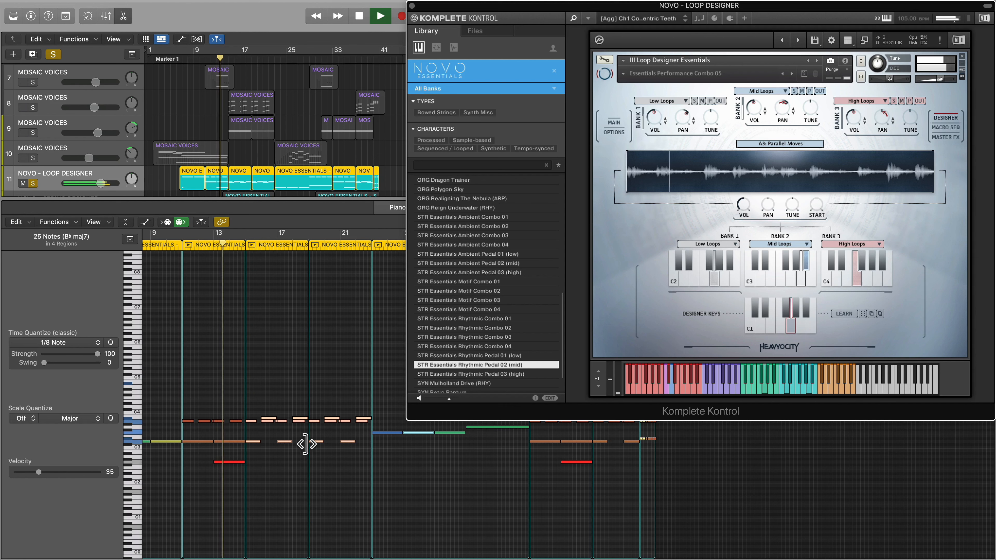
scroll(306, 446, "right", 5)
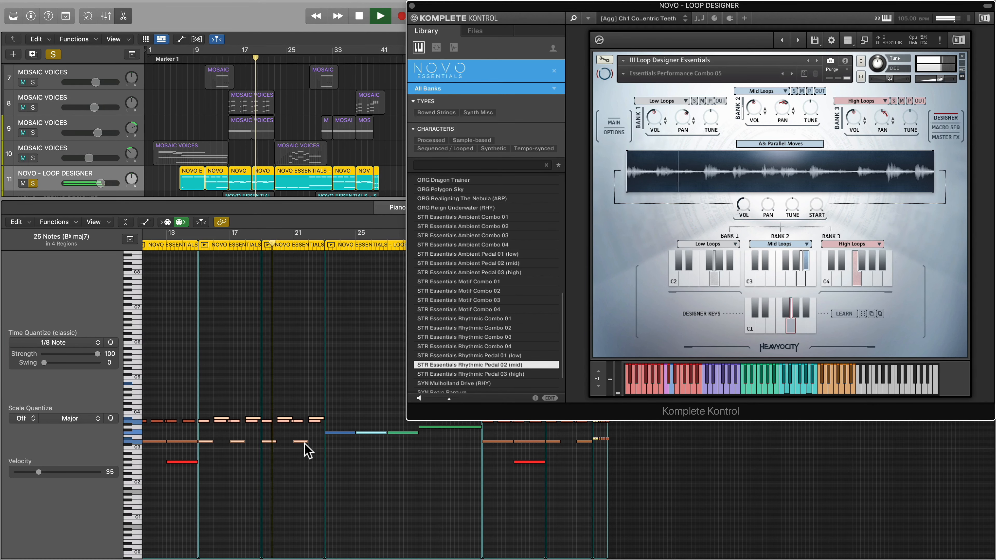
scroll(308, 451, "right", 5)
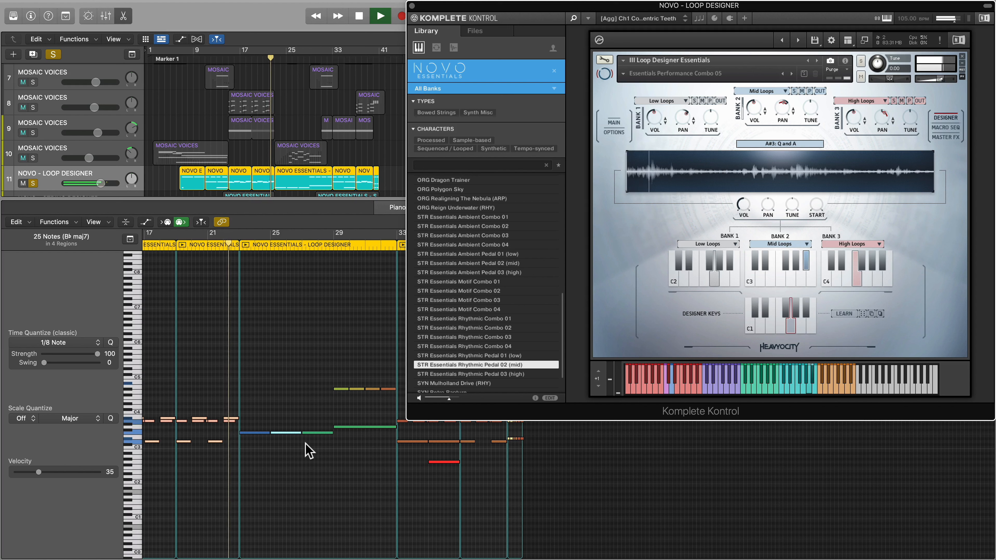
scroll(309, 451, "right", 4)
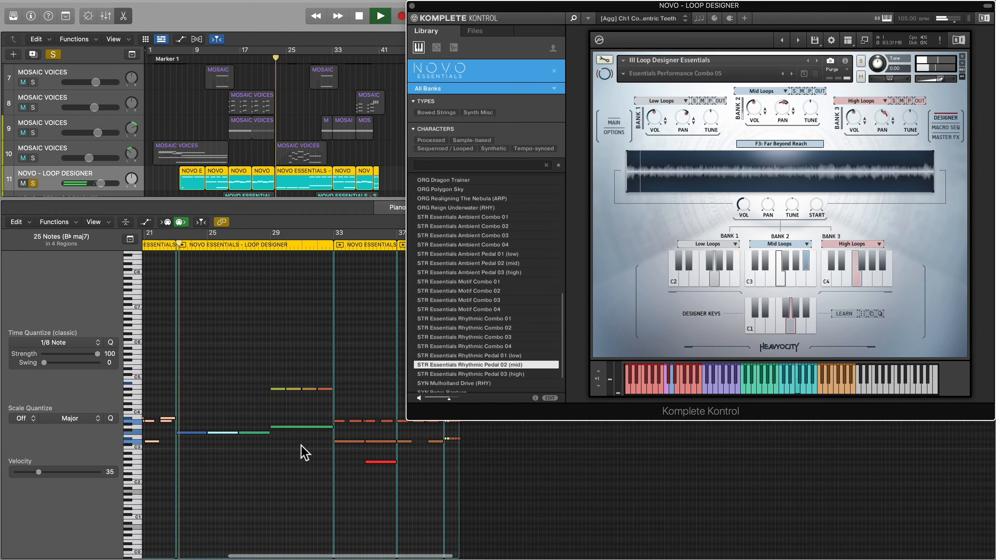
scroll(302, 453, "right", 3)
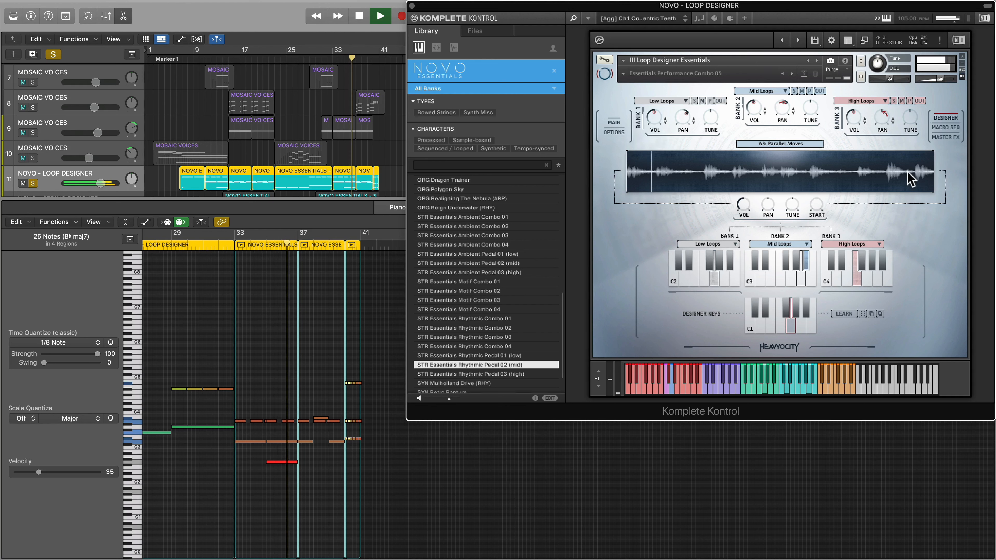
left_click(944, 137)
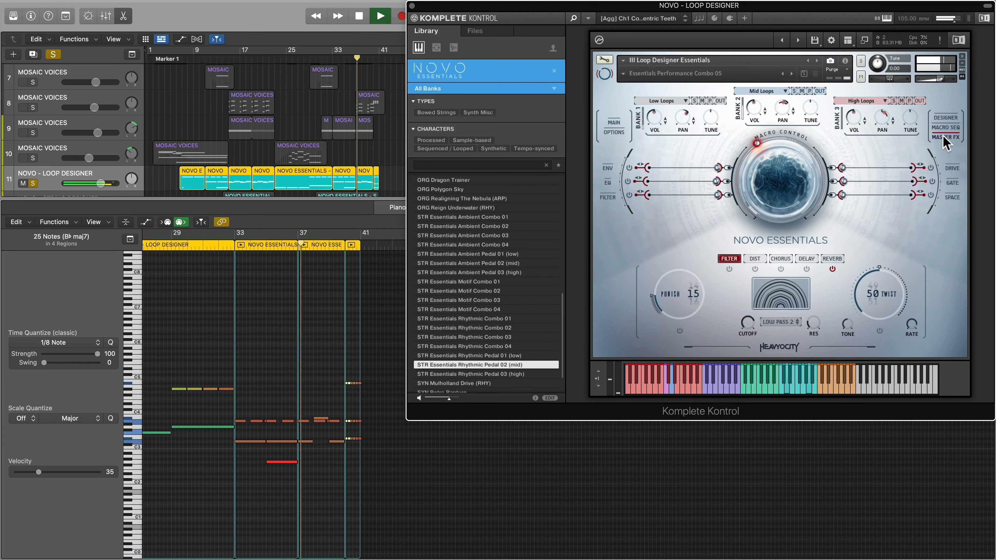
left_click(833, 259)
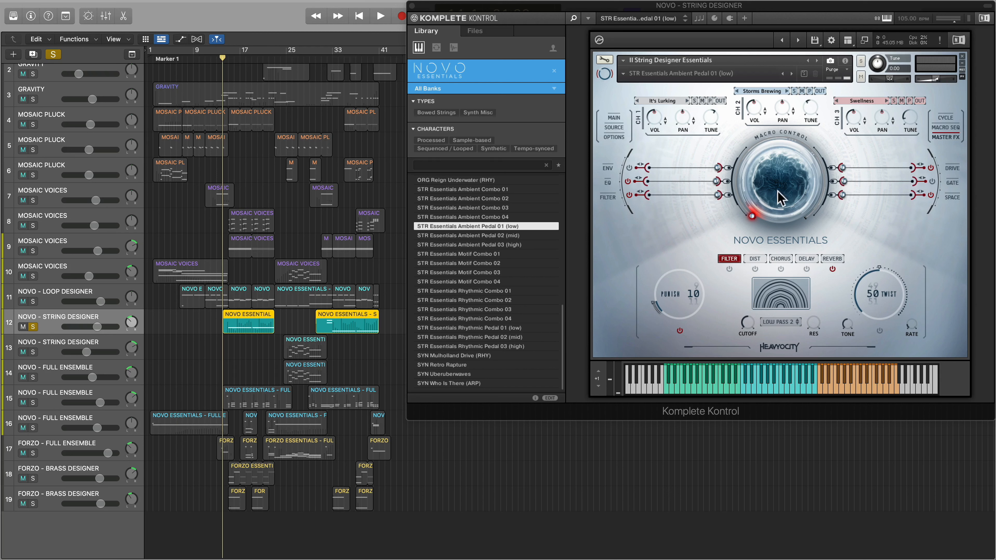
Audition channel 1's low, mid and high ambient loop sources, including Swellness, Ambient Parallels, Far Beyond Reach and Razor's Edge, and return to the main page.
left_click(619, 128)
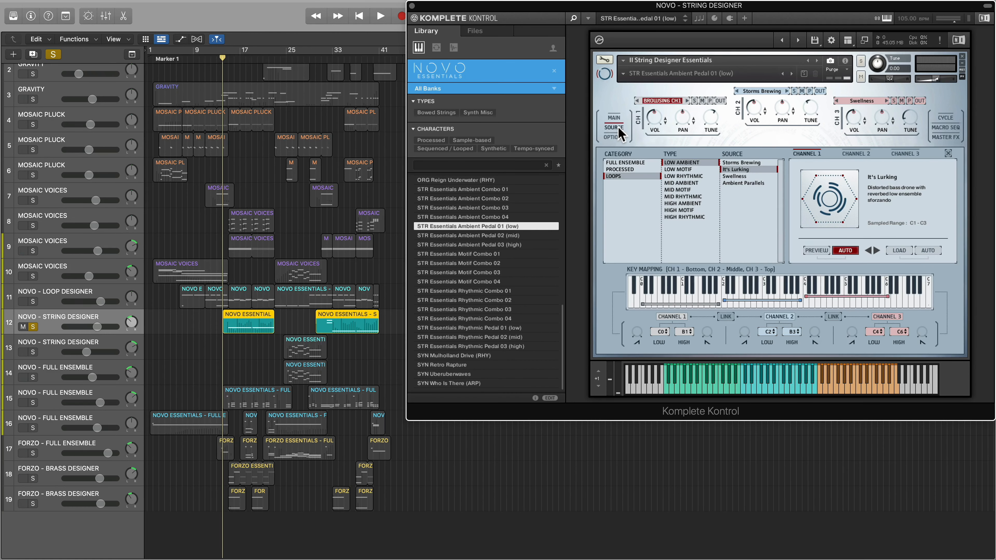
left_click(735, 177)
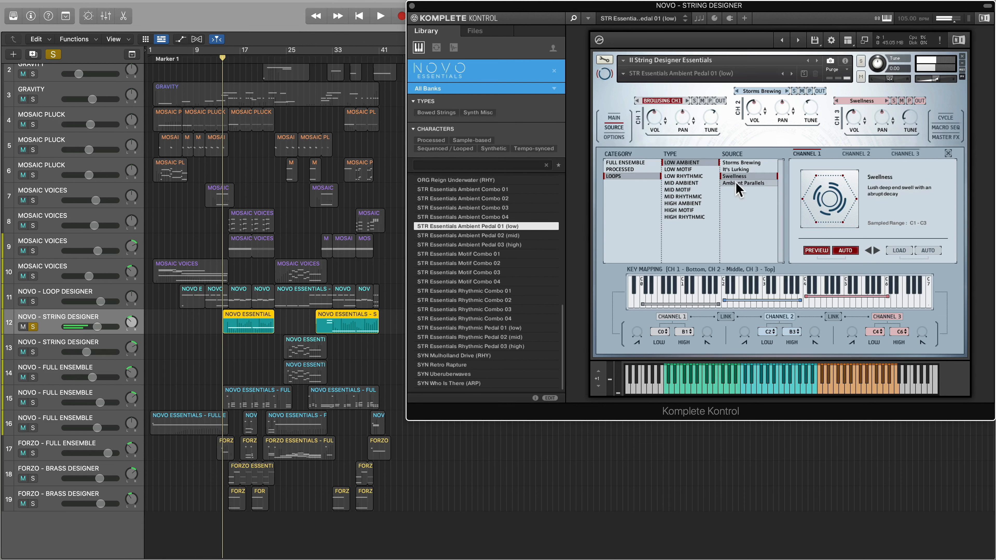
left_click(737, 183)
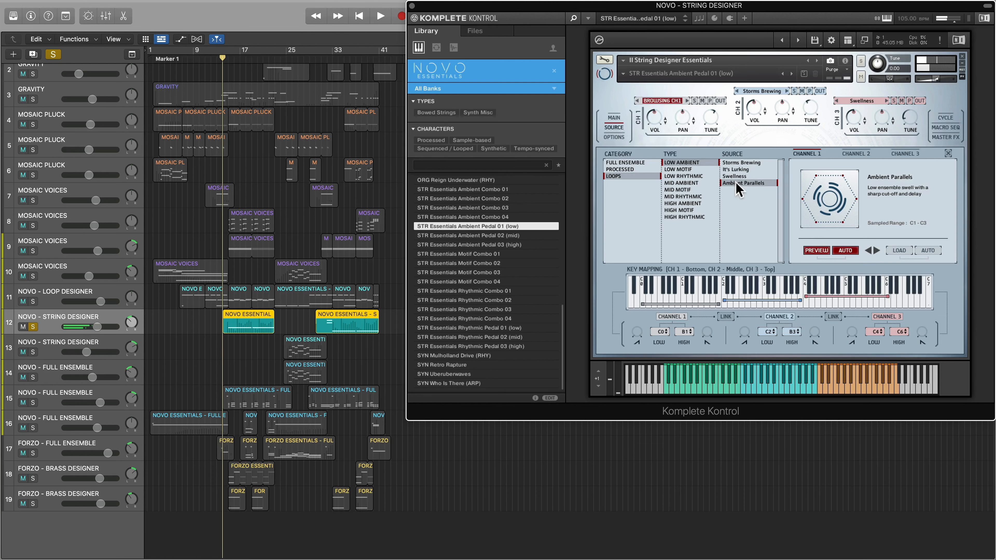
left_click(693, 182)
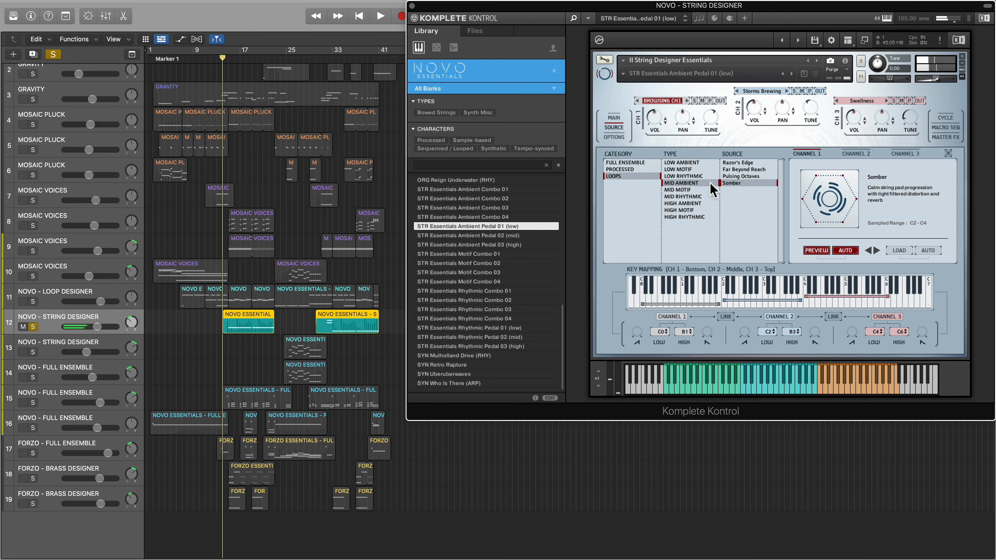
left_click(741, 170)
left_click(741, 162)
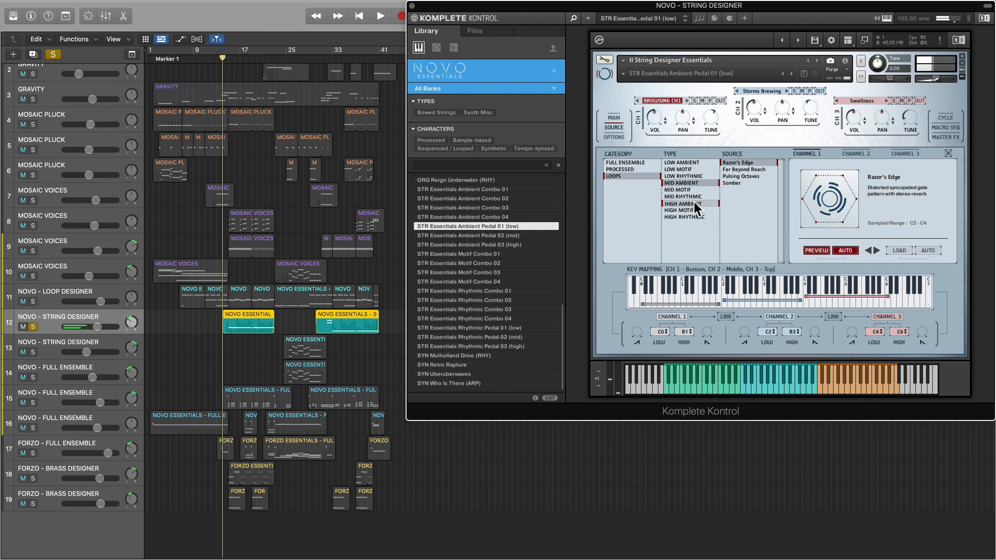
left_click(738, 176)
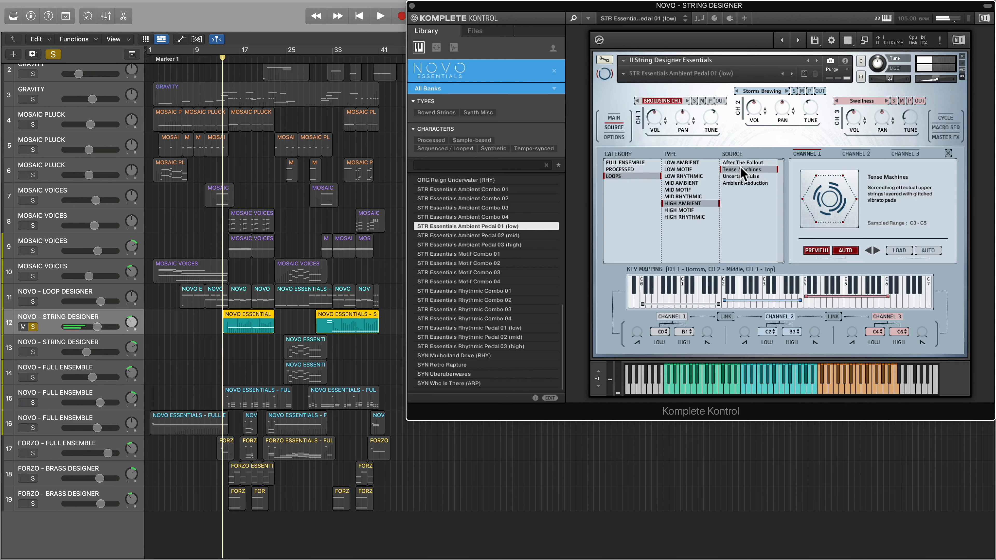
left_click(621, 118)
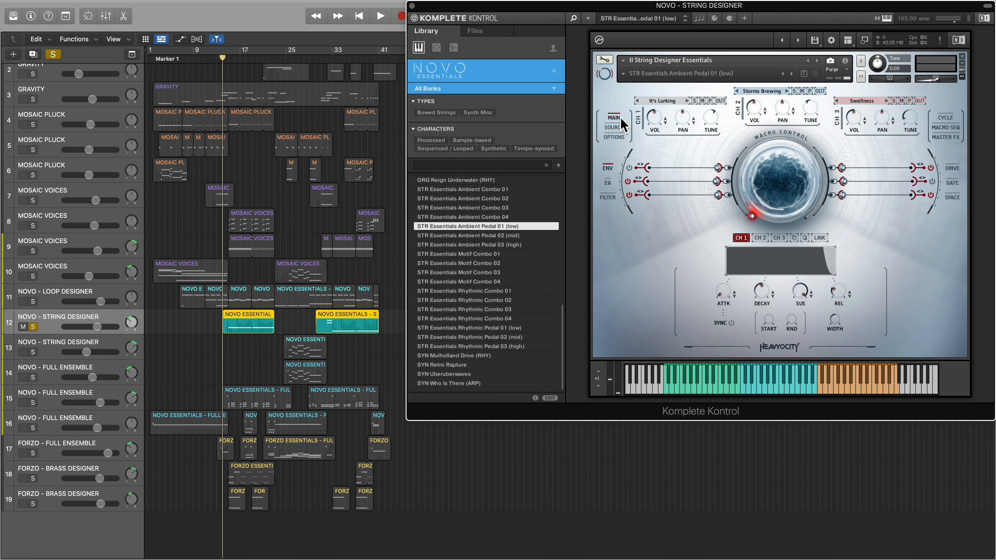
Open the first track 12 String Designer region in the Piano Roll with its modulation automation shown, and start playback.
double_click(253, 328)
key("space")
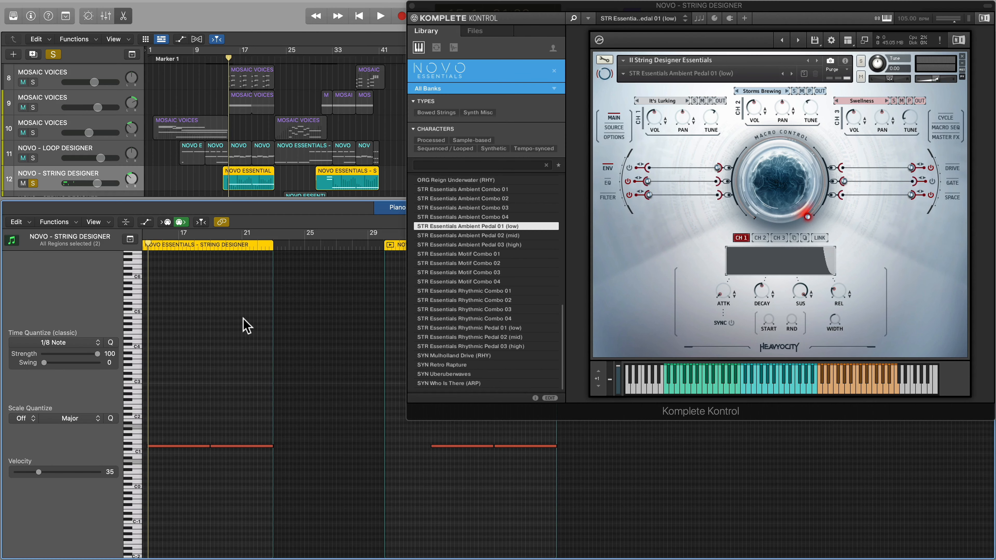
left_click(146, 222)
key("space")
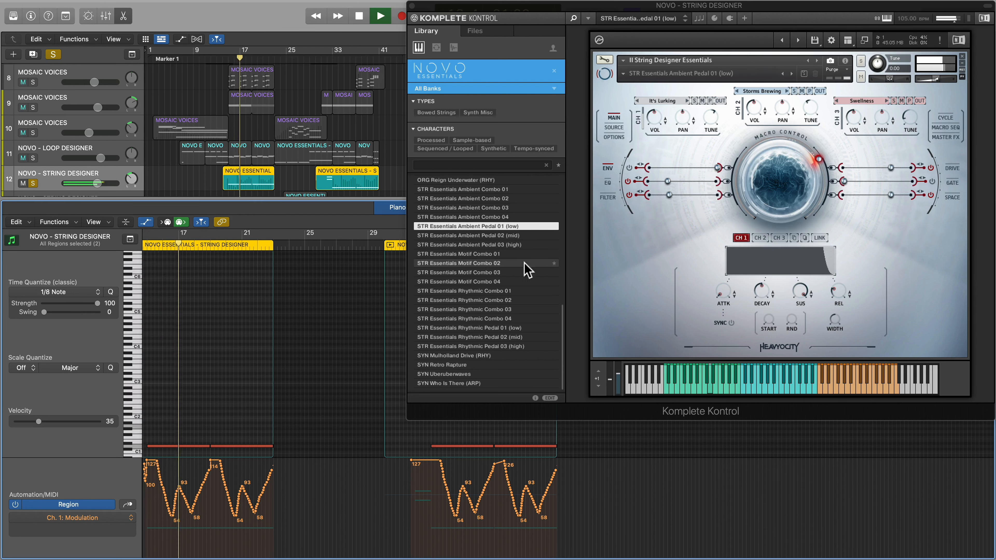
Show the String Designer's Filter, Drive and Space settings in turn during playback.
left_click(611, 196)
left_click(611, 196)
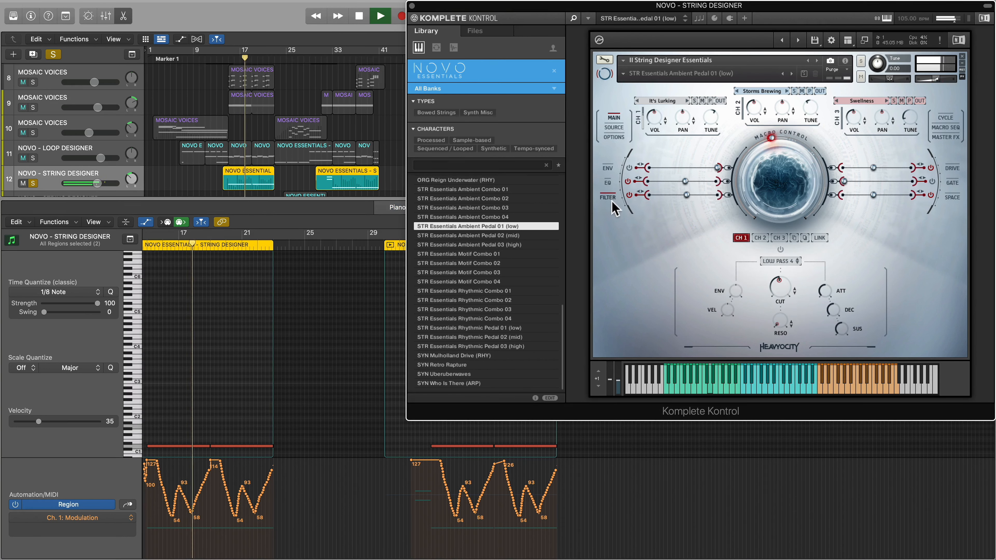
left_click(952, 168)
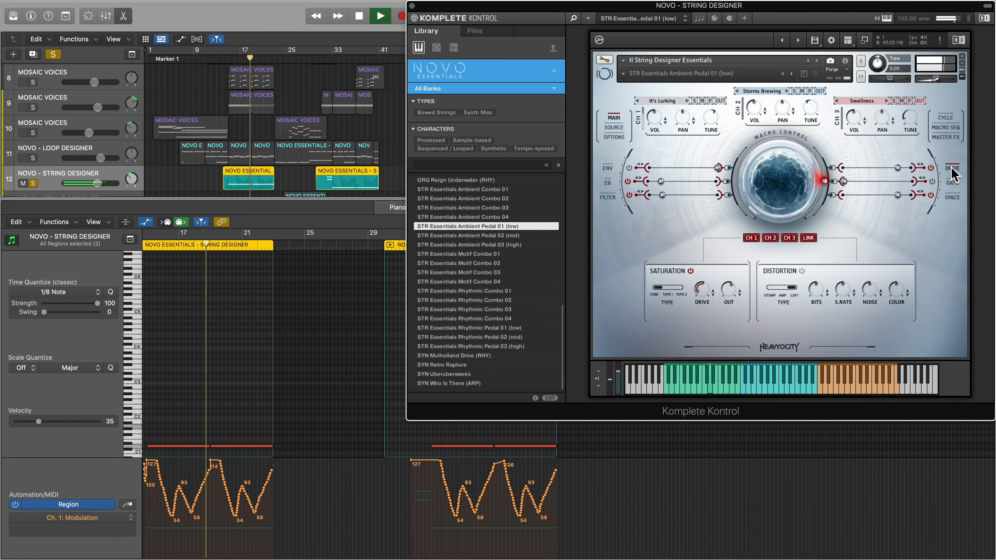
left_click(951, 197)
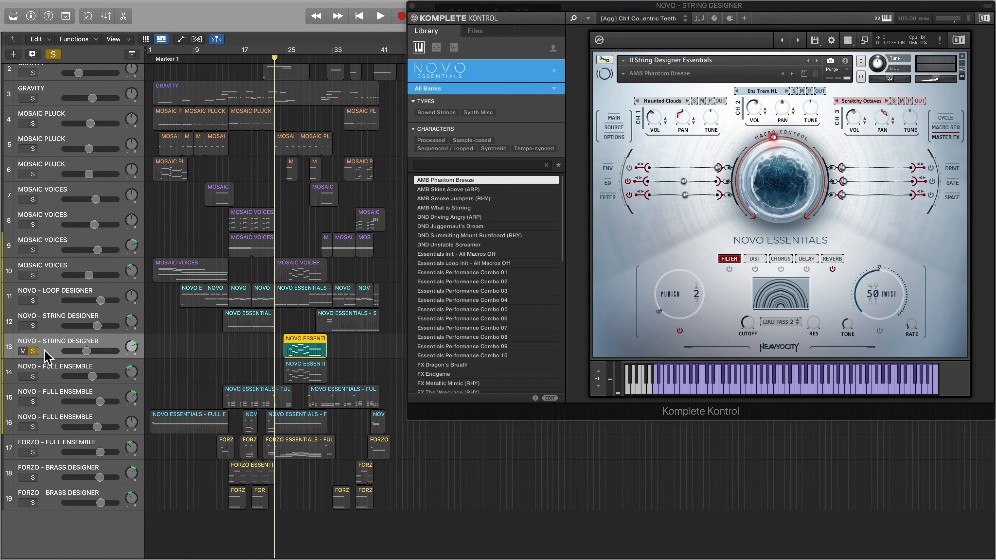
Audition channels 1, 2 and 3 of AMB Phantom Breeze individually, and play back the track 13 String Designer part.
left_click(694, 101)
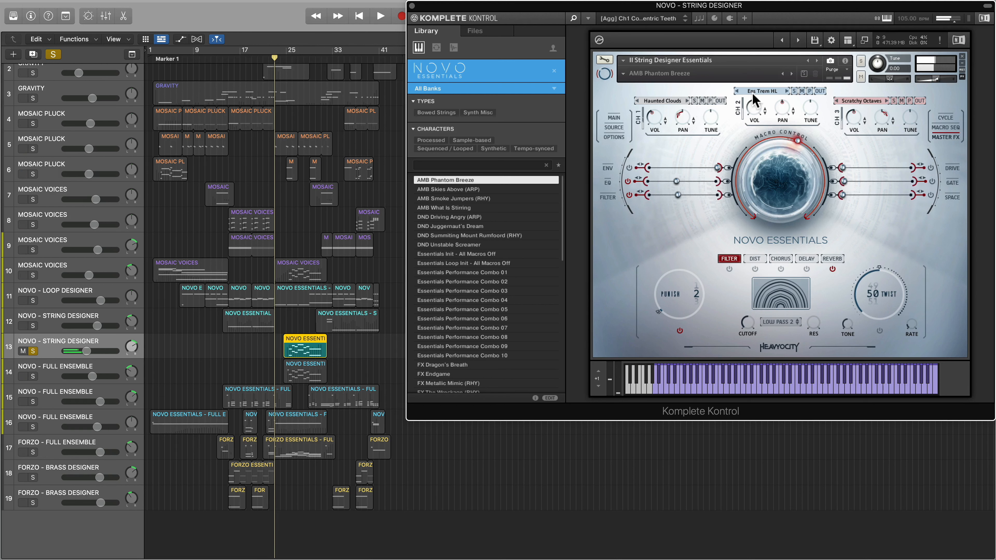
left_click(794, 91)
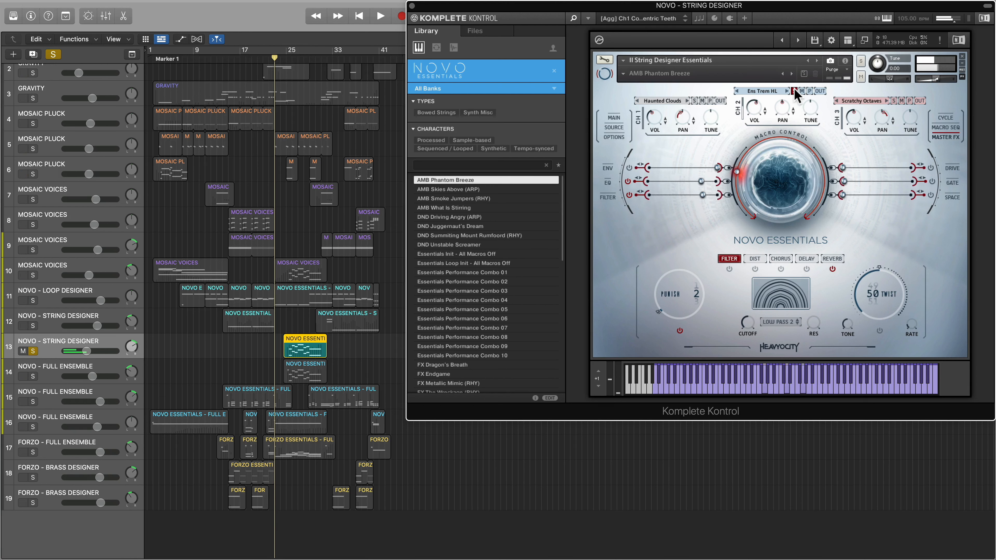
left_click(795, 91)
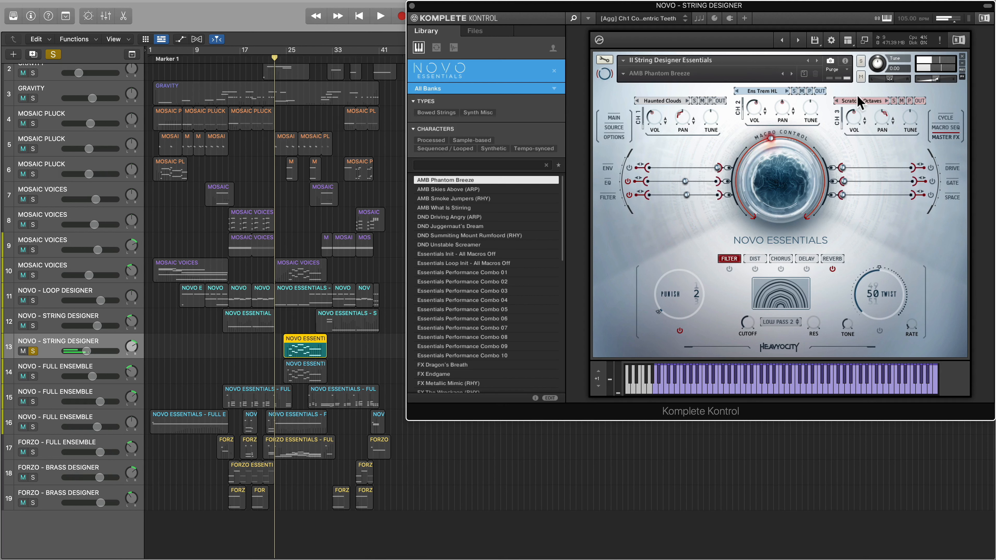
left_click(893, 100)
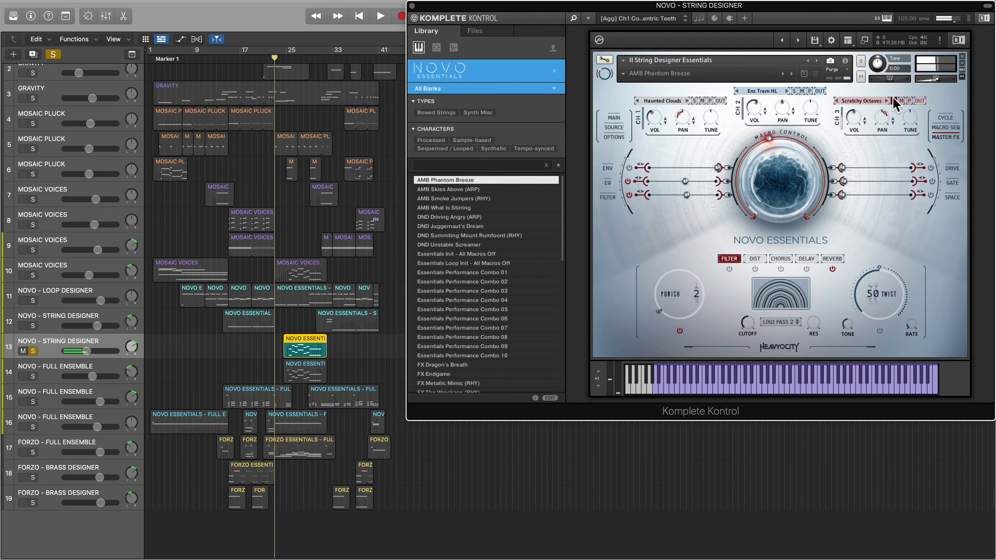
left_click(893, 99)
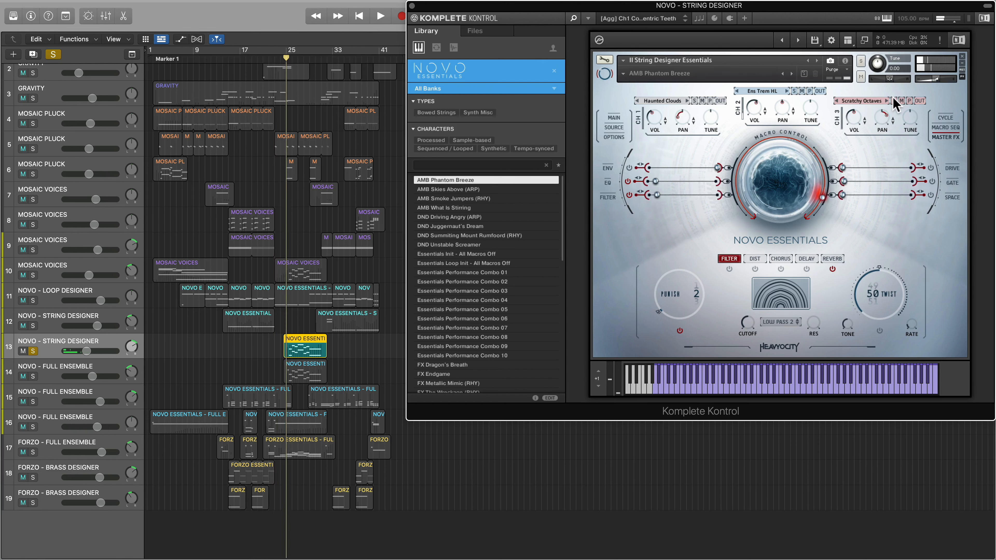
key("space")
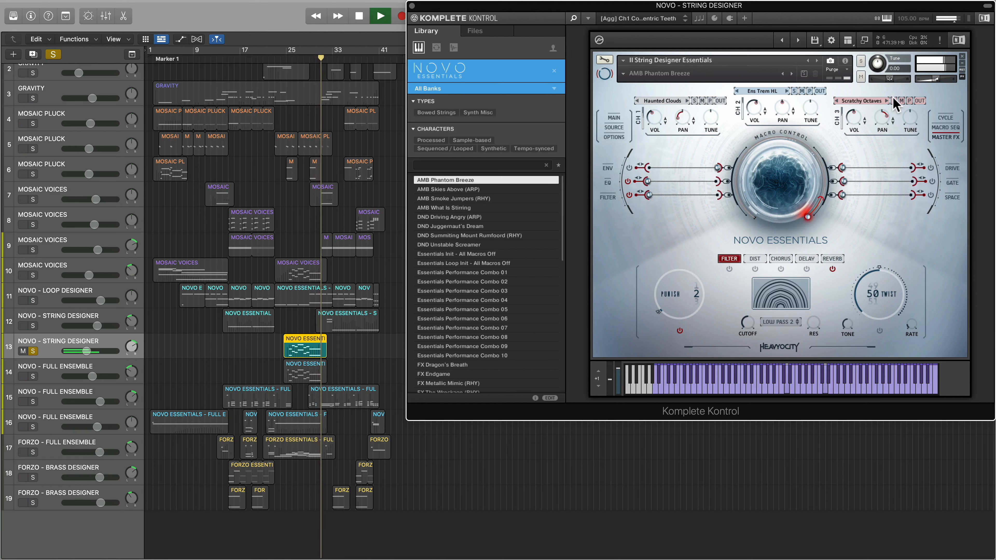
key("space")
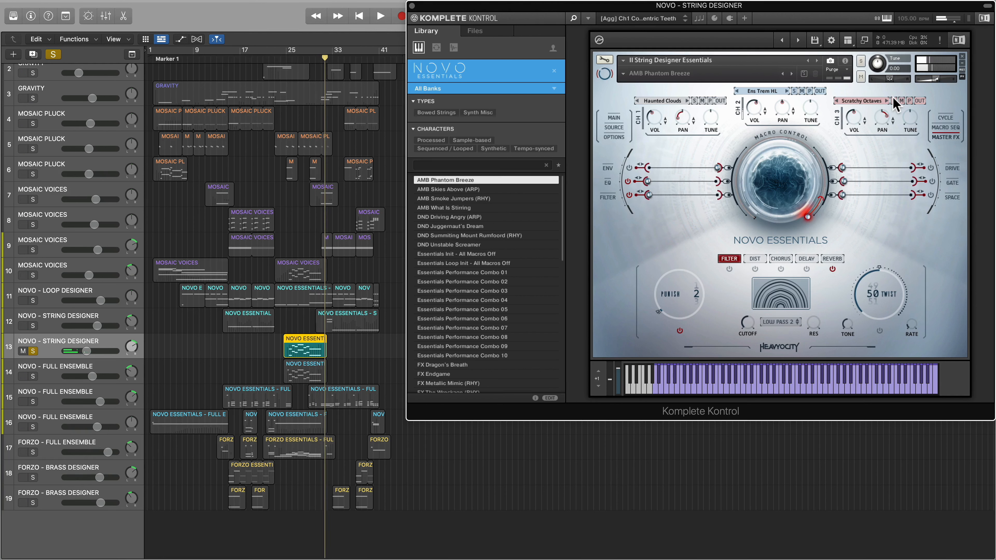
Solo and select the track 14 Full Ensemble, rewind, and play it back layered with the track 13 String Designer.
left_click(32, 376)
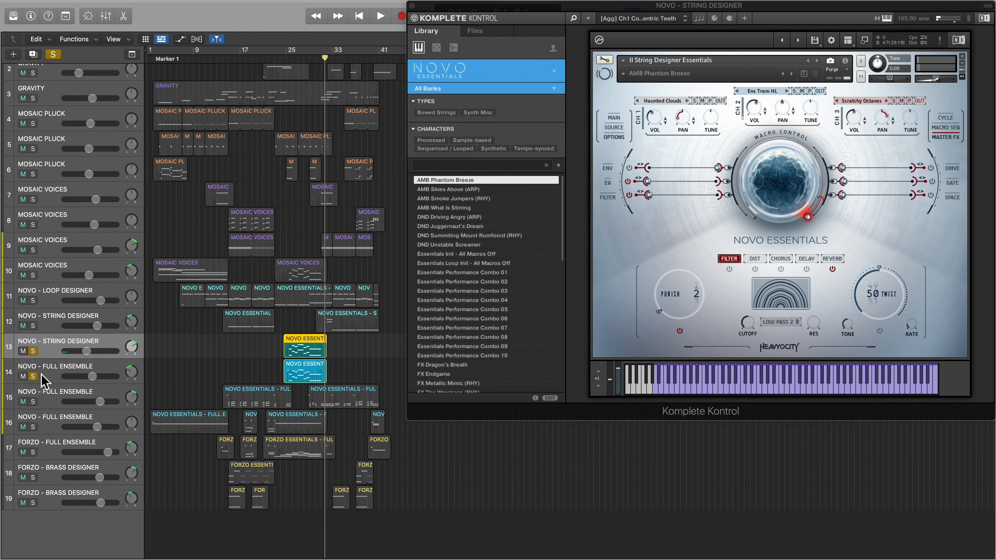
key("Down")
key("comma")
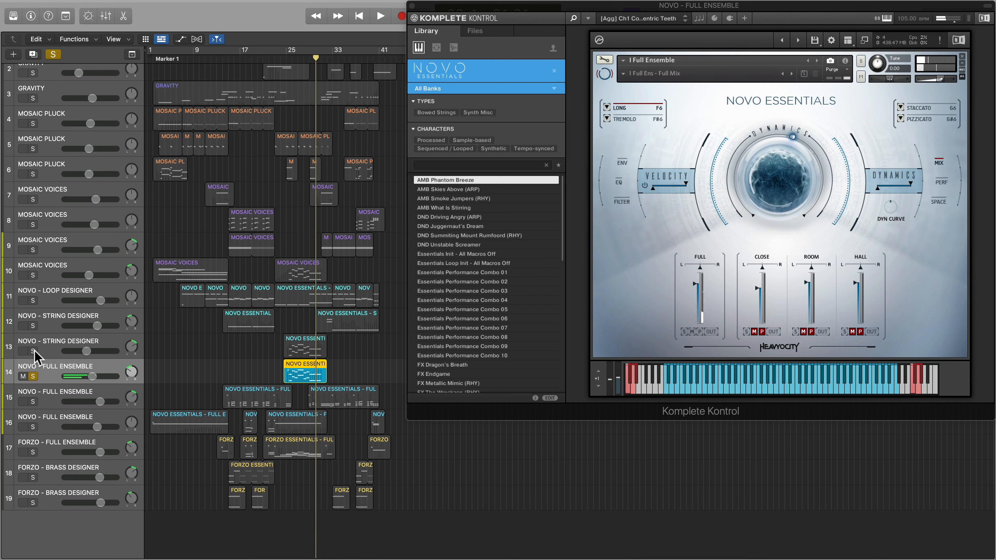
key("comma")
key("comma")
key("comma")
key("comma")
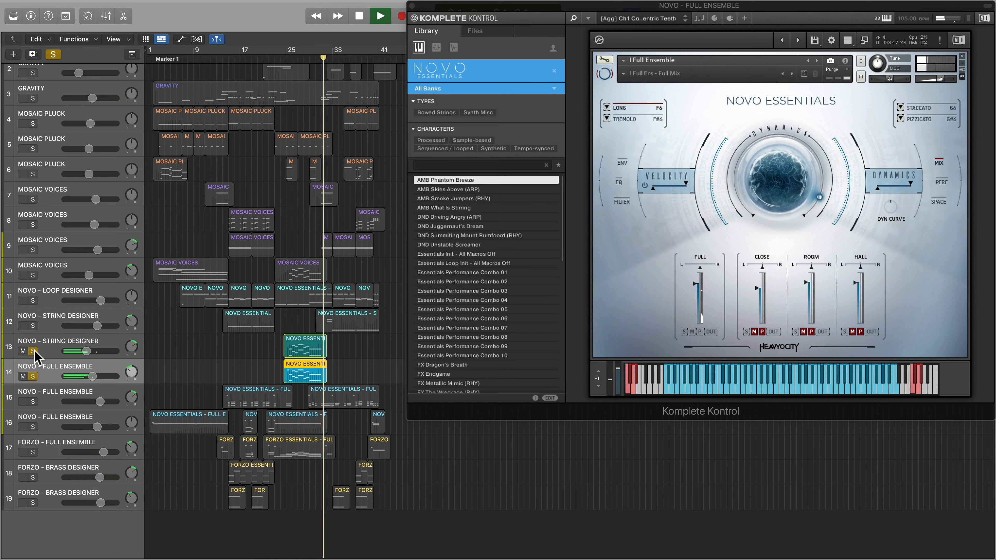
key("space")
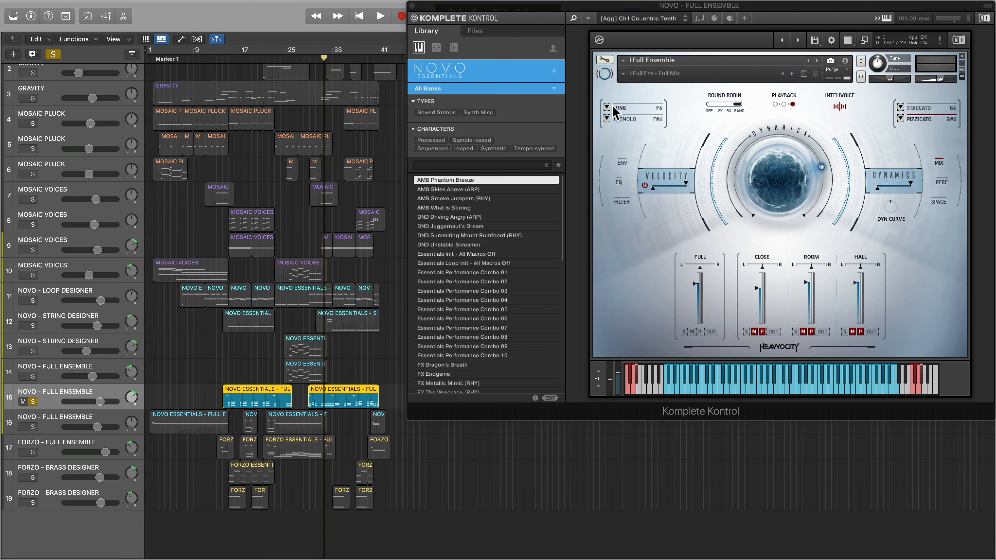
Show the Full Ensemble's articulation choices for the Long slot without changing them, and display the Staccato articulation's settings.
left_click(608, 106)
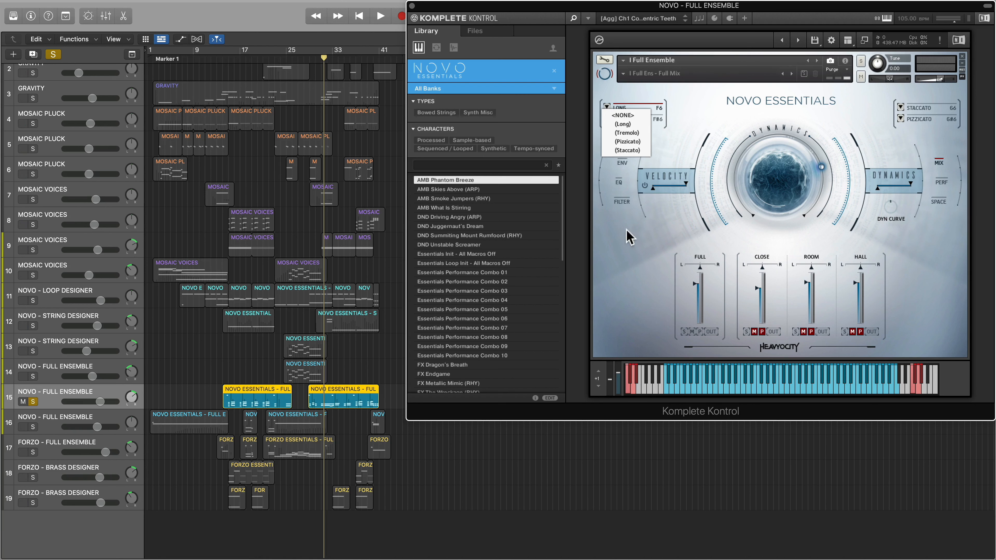
left_click(629, 249)
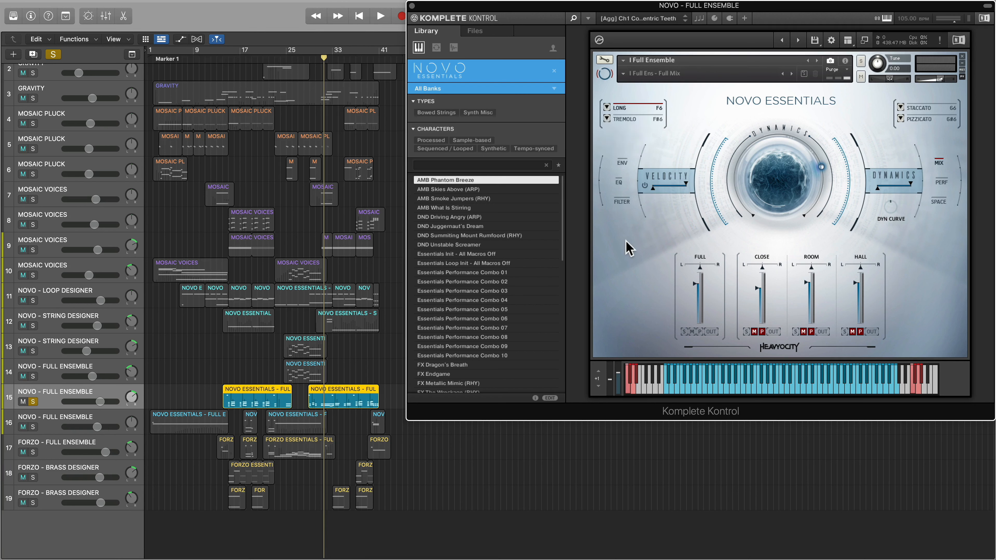
left_click(918, 108)
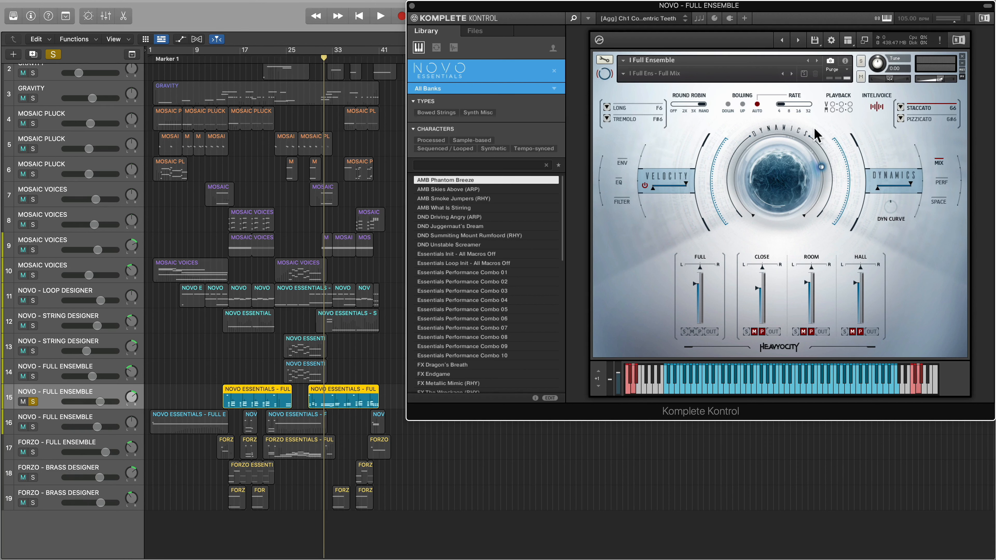
Solo the track 16 Full Ensemble alongside track 15, play both from the start, and display track 15's instrument.
left_click(34, 434)
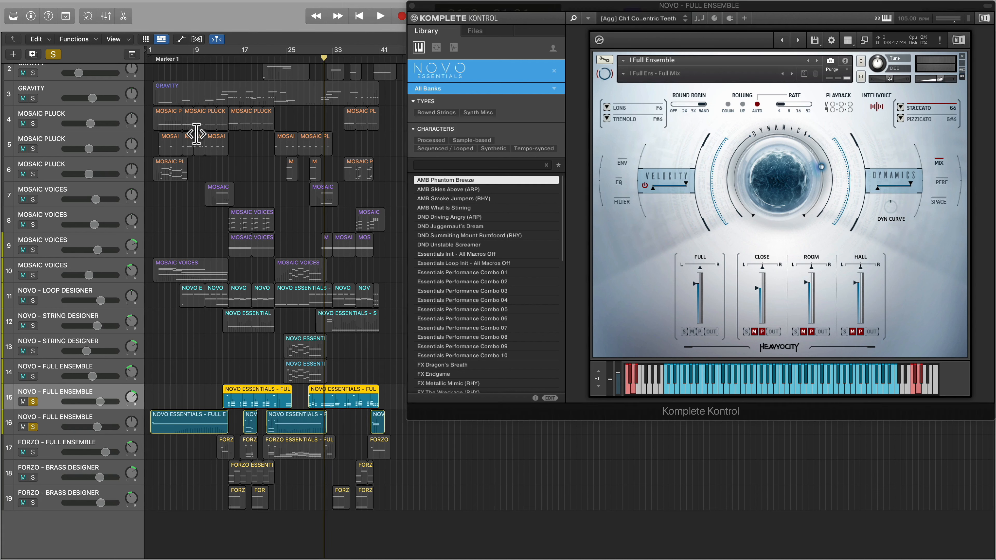
left_click(153, 61)
key("space")
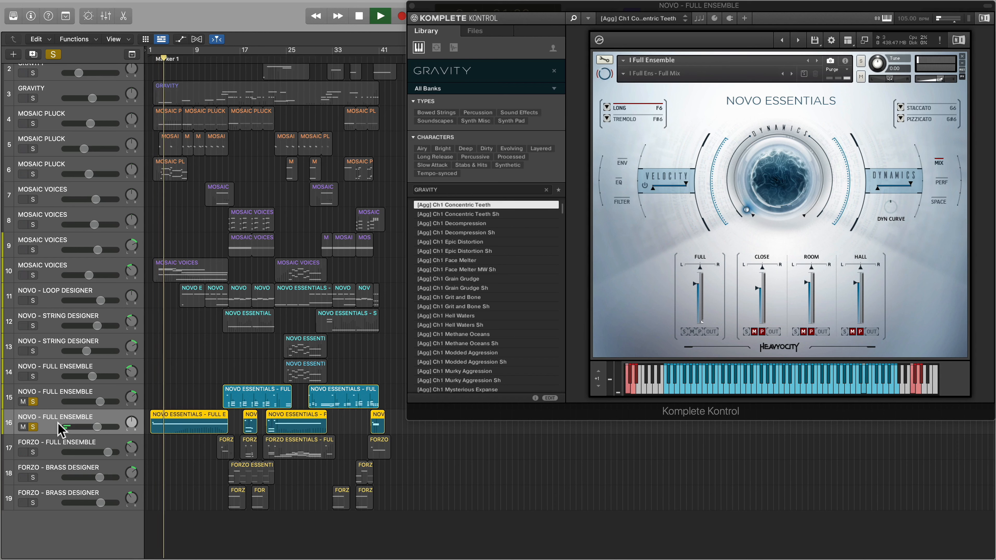
key("space")
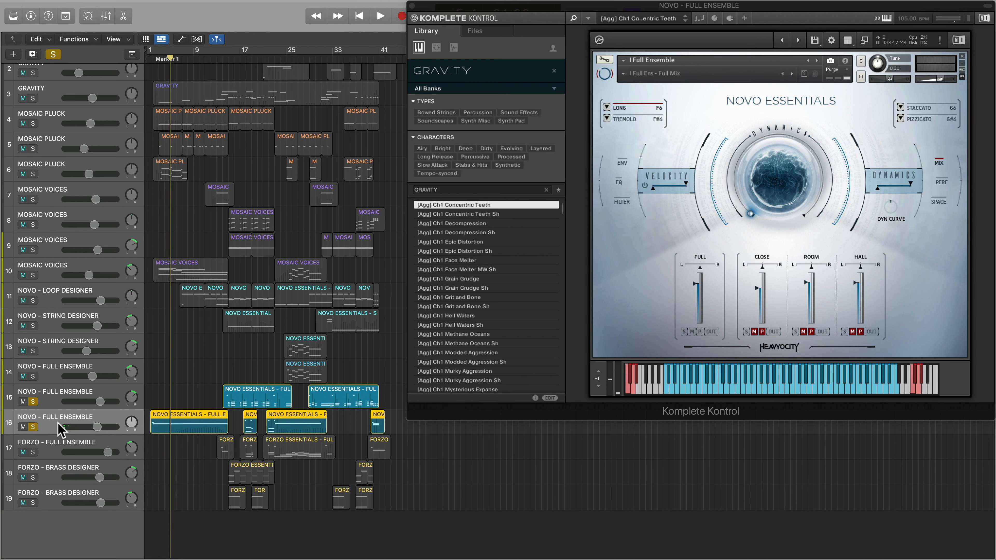
key("space")
left_click(55, 407)
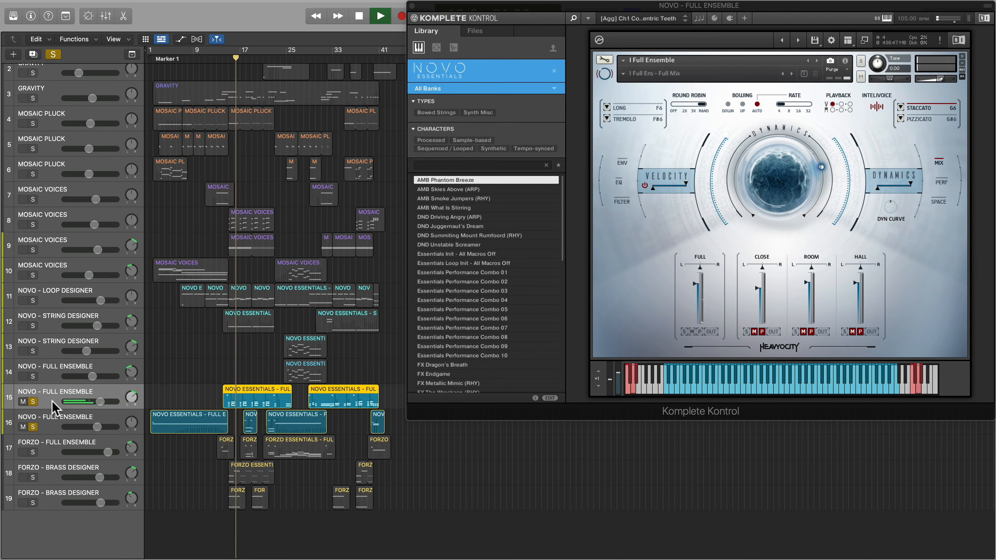
Open the first track 15 Full Ensemble region in the Piano Roll and follow its notes and modulation curve during playback.
left_click_drag(400, 429, 218, 401)
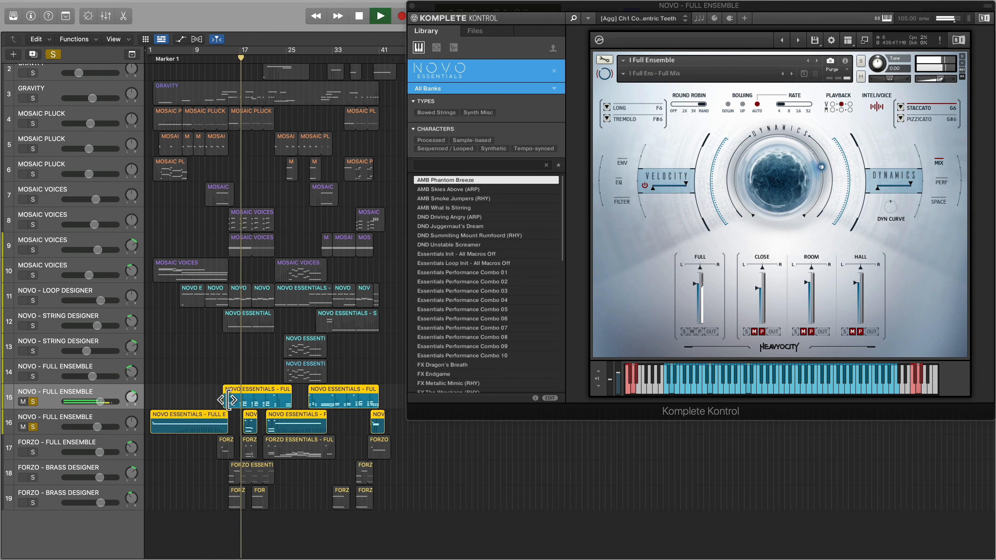
double_click(240, 398)
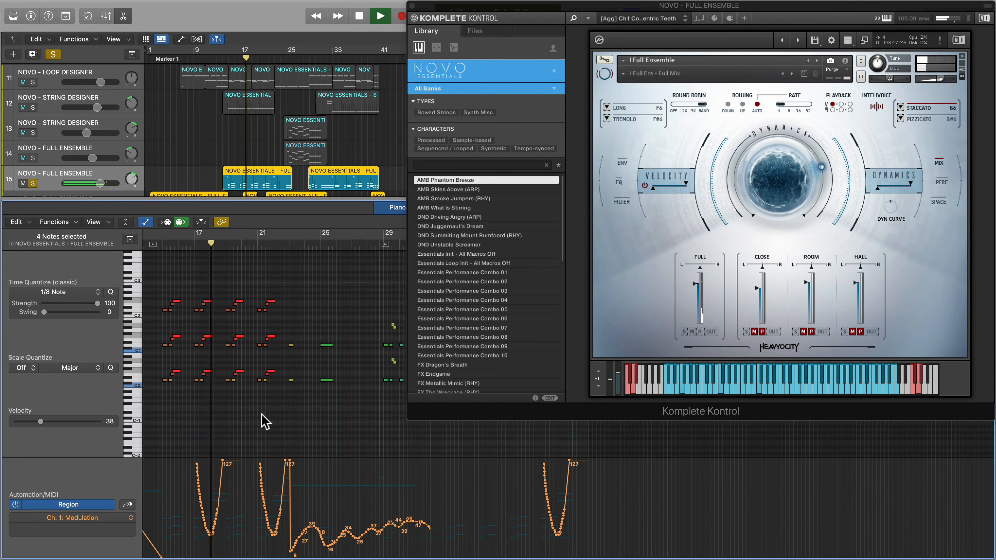
scroll(258, 420, "up", 2)
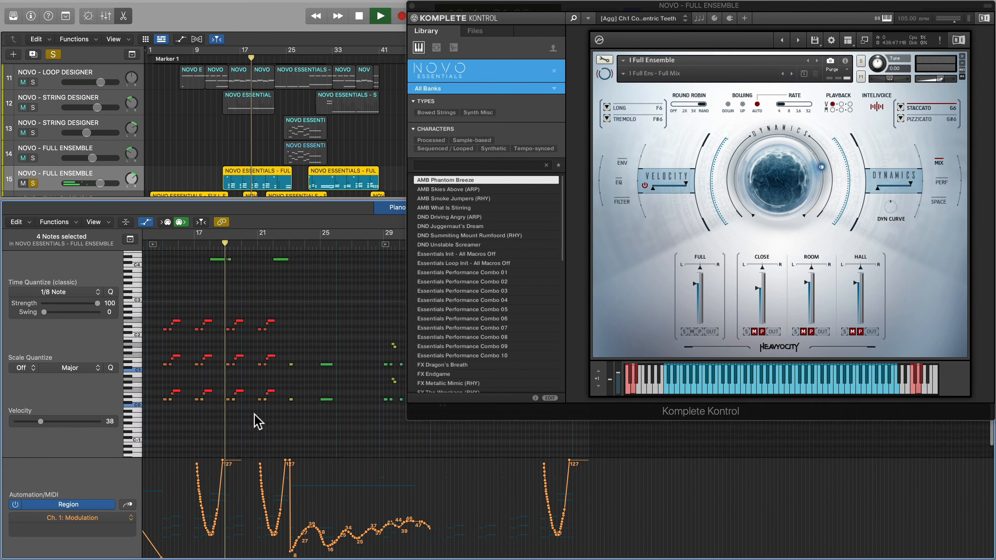
scroll(258, 422, "up", 4)
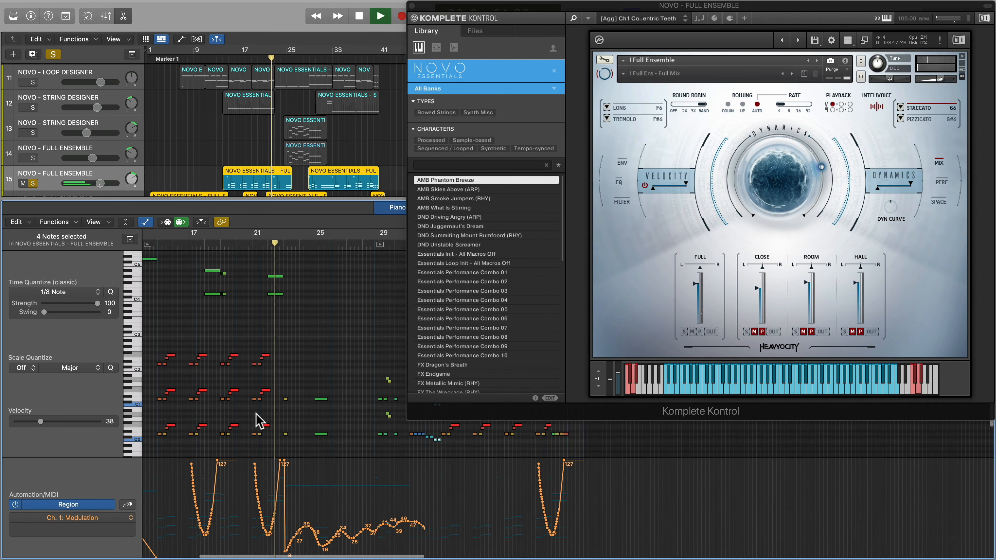
scroll(257, 422, "right", 5)
scroll(260, 419, "right", 2)
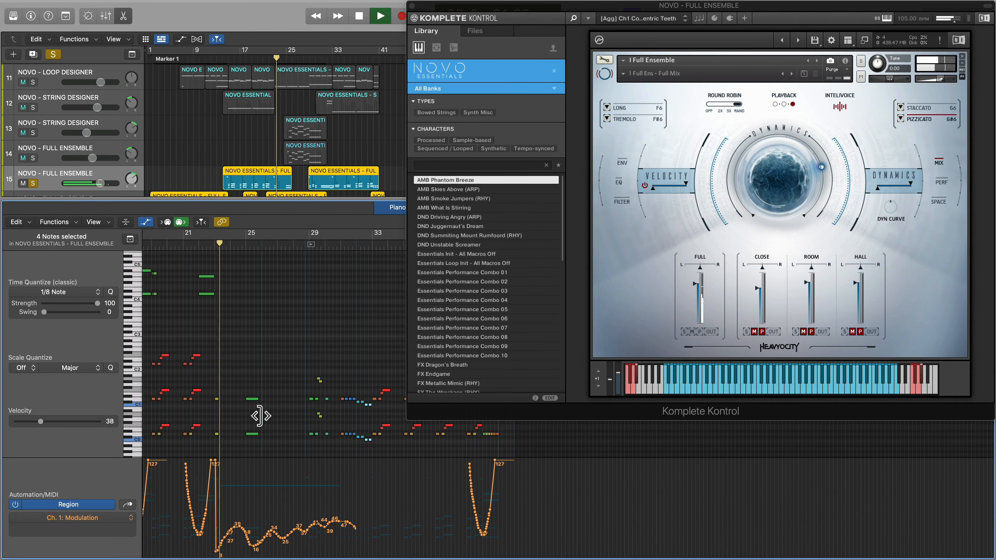
Examine the track 15 Full Ensemble notes across the pitch range during playback, and compare them with track 16's Piano Roll content.
scroll(296, 270, "up", 2)
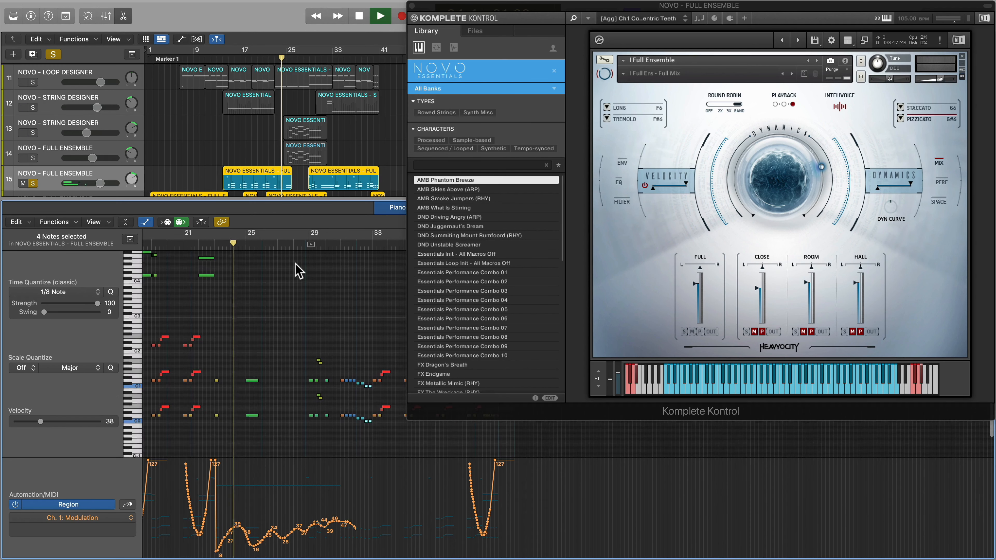
scroll(297, 271, "up", 2)
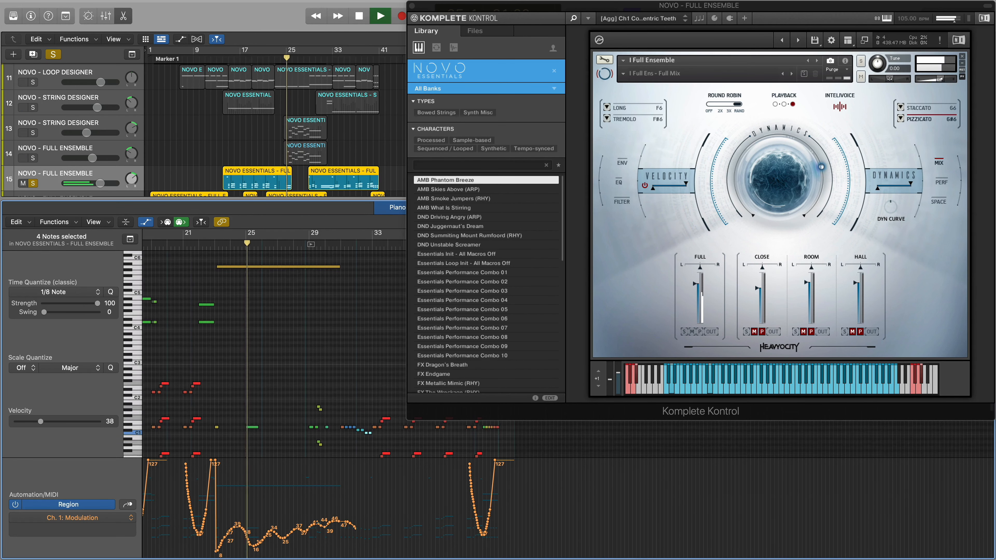
scroll(295, 272, "up", 2)
scroll(296, 271, "down", 3)
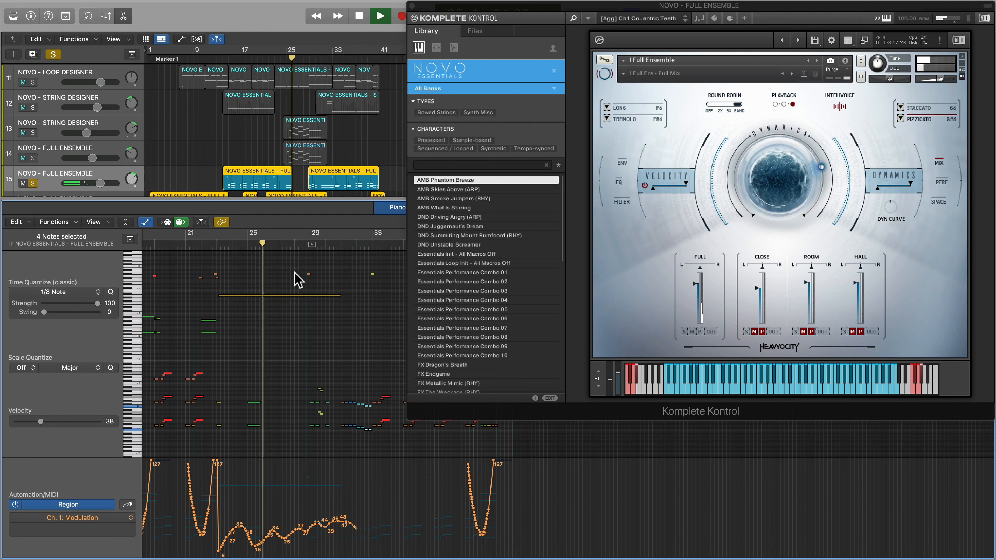
scroll(235, 180, "down", 2)
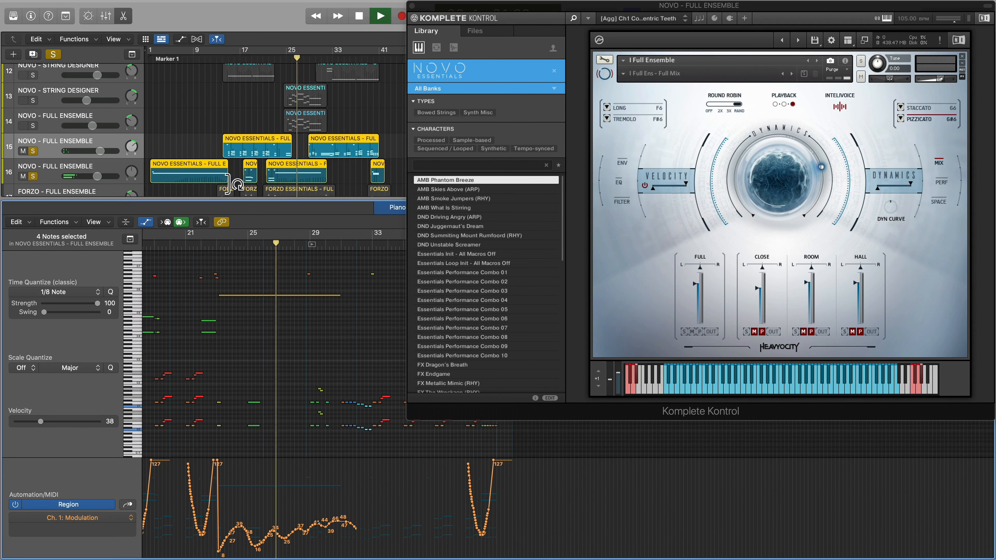
left_click(115, 173)
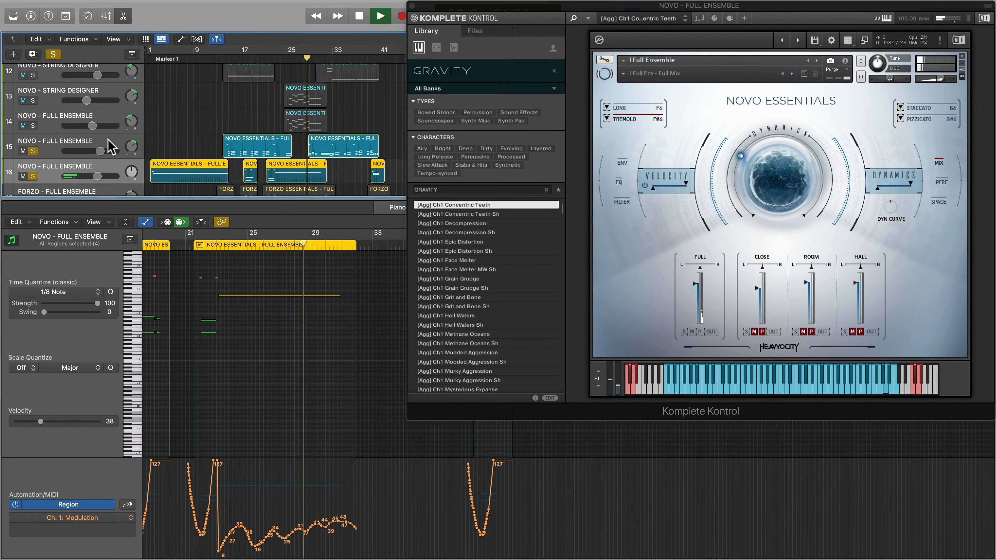
left_click(112, 148)
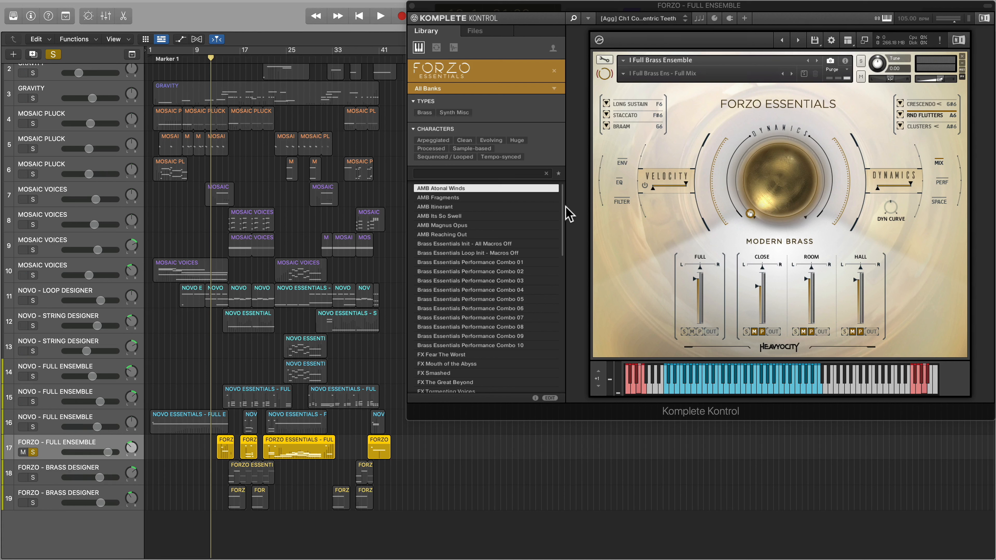
Audition the Forzo Essentials presets STR Brass Essentials MOT Combo 02, STR Brass Essentials AMB Combo 03 and RHY Origin Story.
left_click_drag(561, 207, 560, 362)
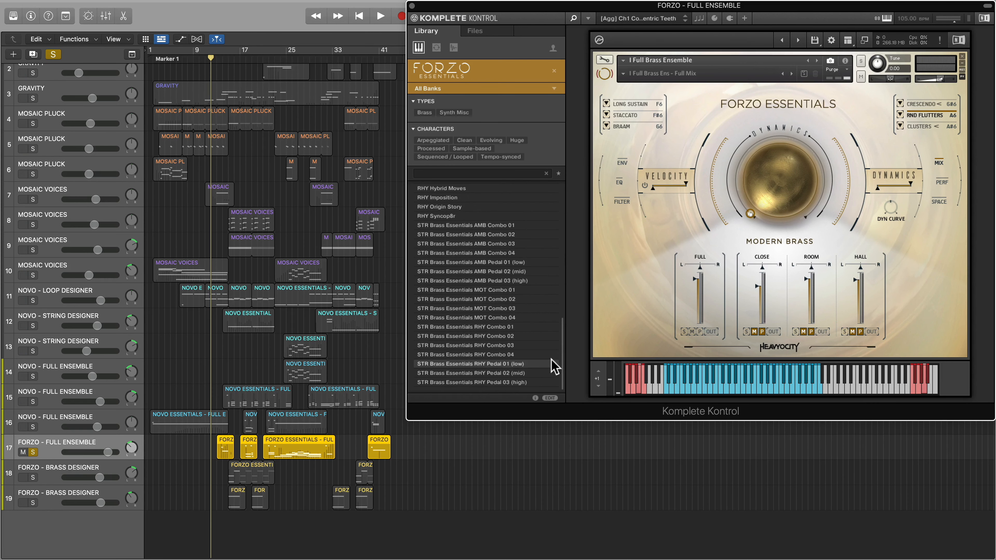
left_click(508, 298)
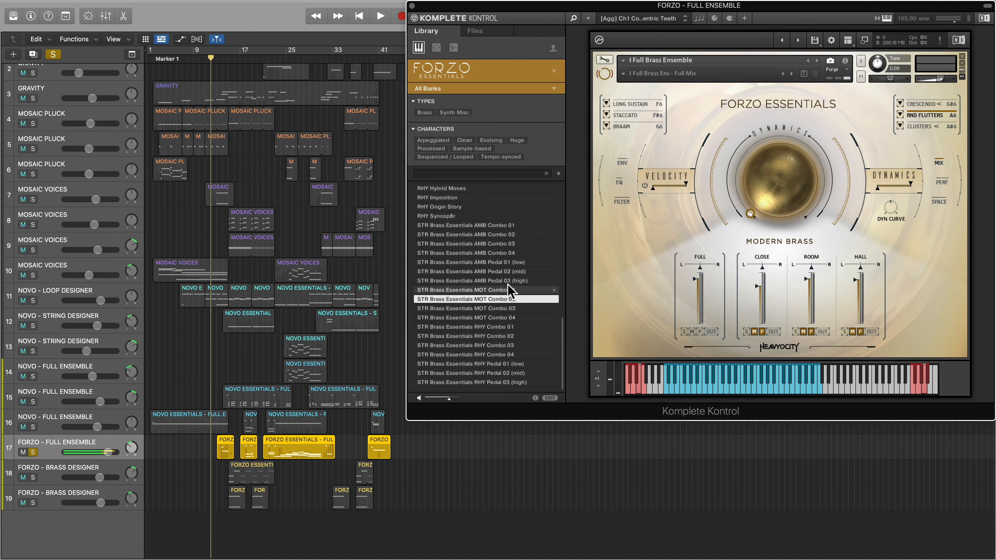
left_click(505, 244)
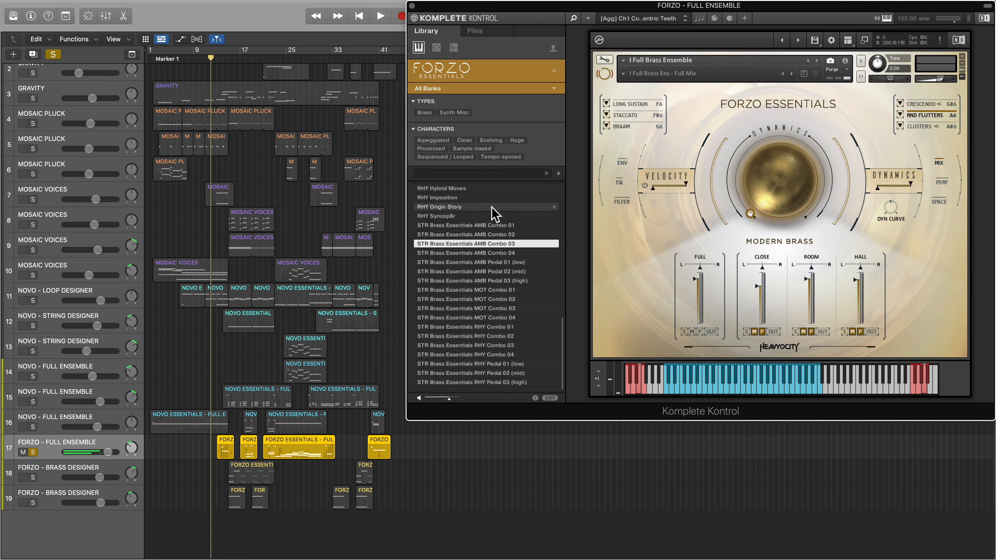
left_click(491, 207)
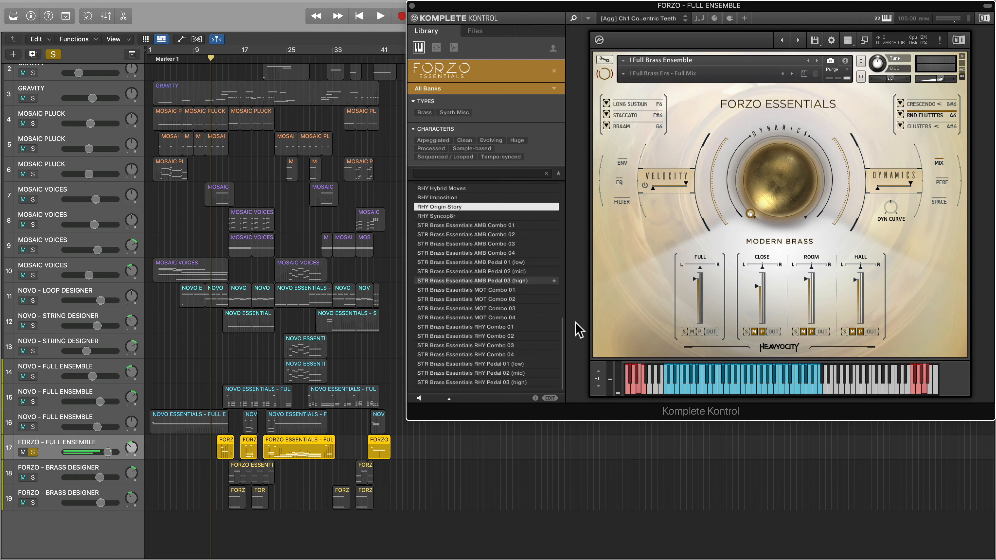
Audition the Forzo presets ORG Gut Punch, I Full Brass Ens - Wet, FX Tormenting Voices and Brass Essentials Performance Combo 05 and 09.
left_click_drag(566, 345, 567, 283)
left_click(479, 309)
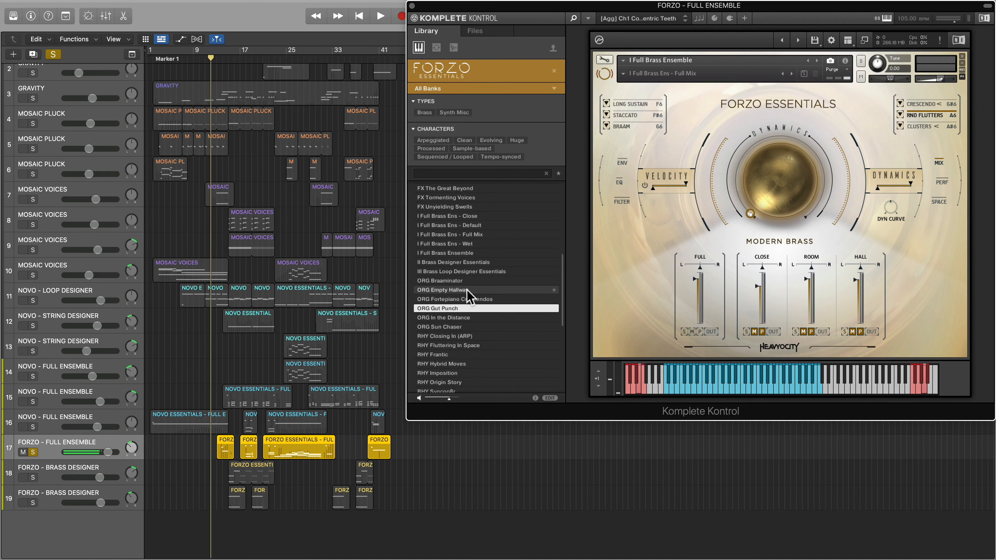
left_click(476, 245)
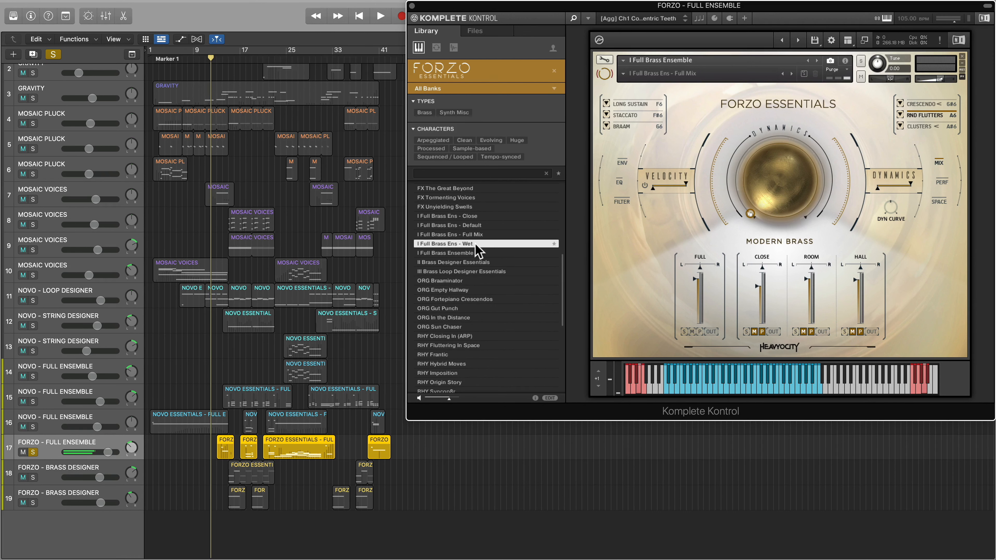
left_click(473, 197)
left_click_drag(564, 277, 564, 211)
left_click(509, 291)
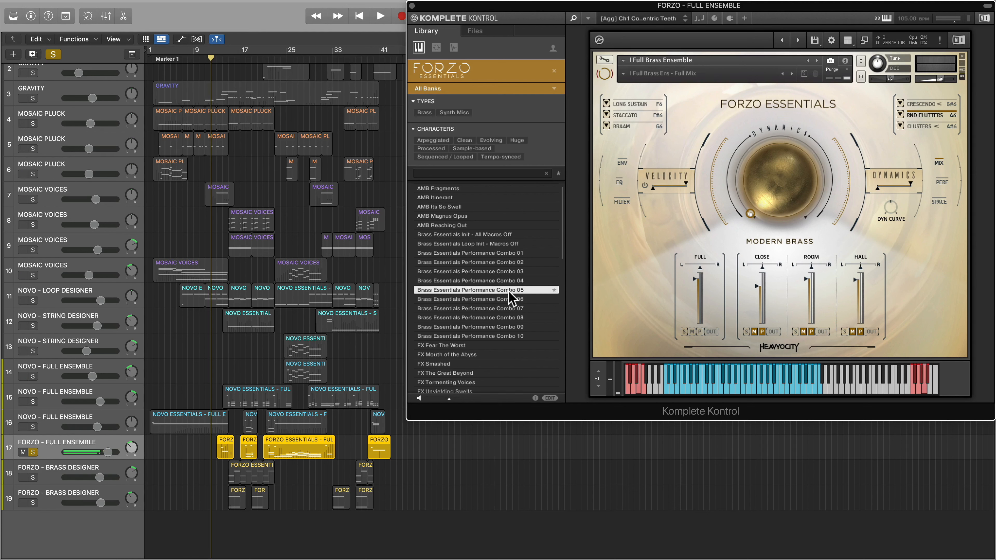
left_click(509, 328)
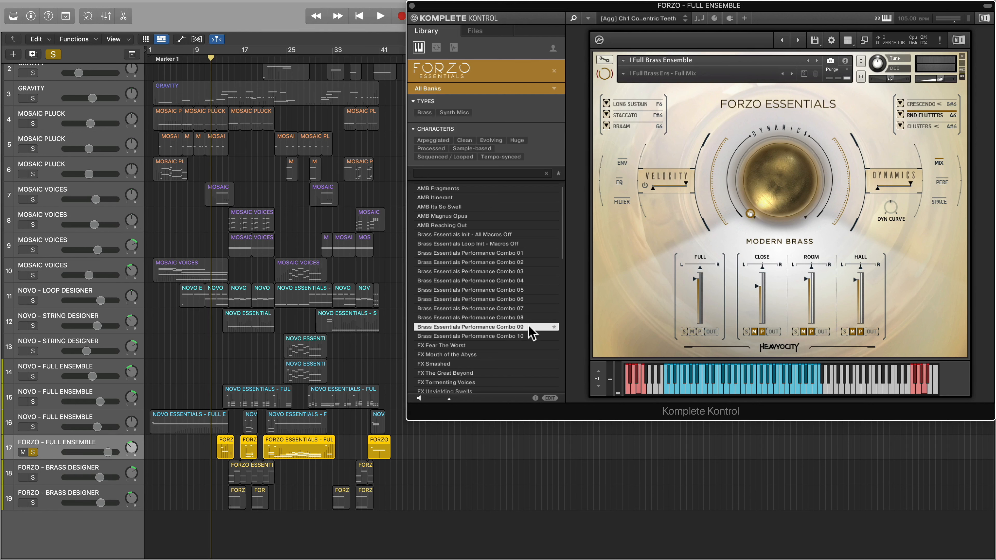
Play the track 17 Forzo Full Ensemble with its Space effects displayed, and open its longest region in the Piano Roll.
left_click(939, 202)
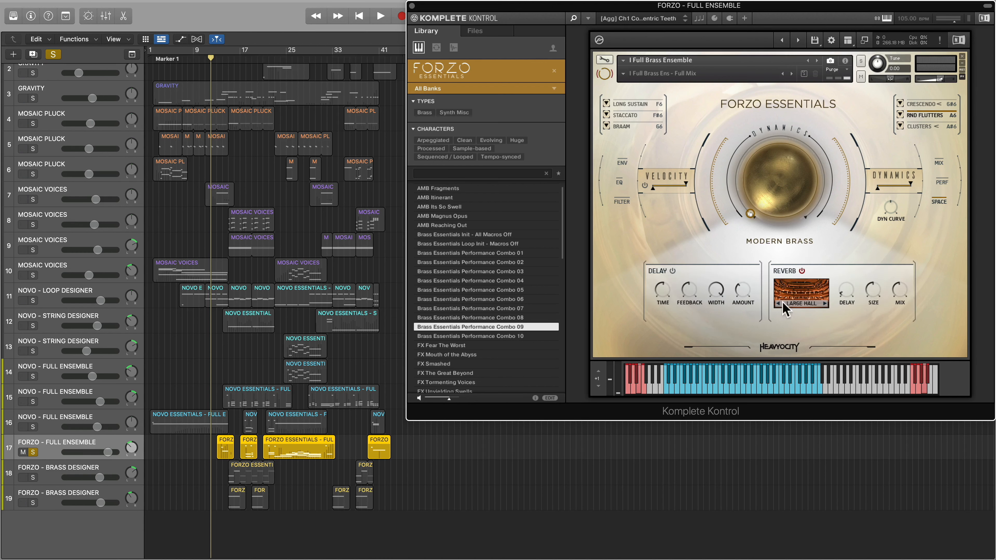
key("space")
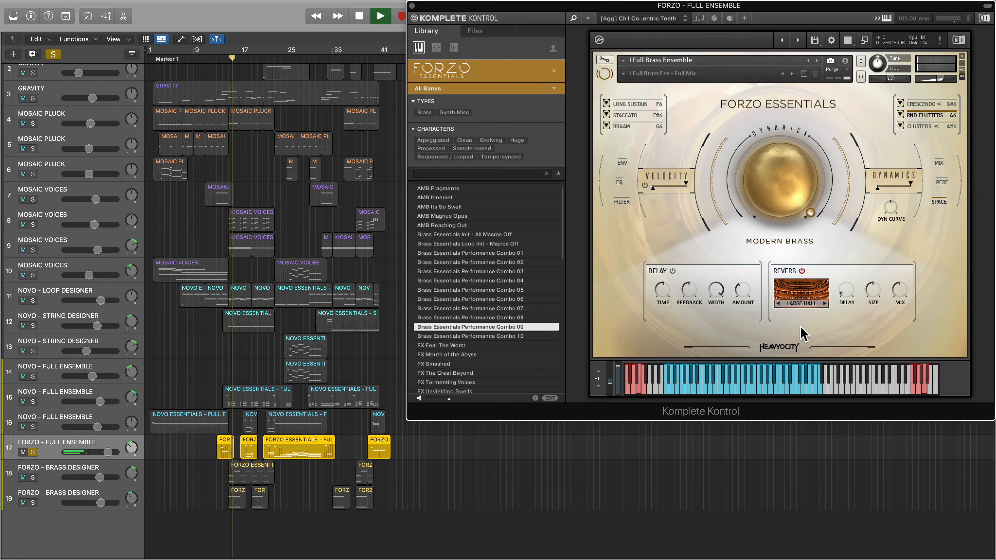
key("space")
key("space")
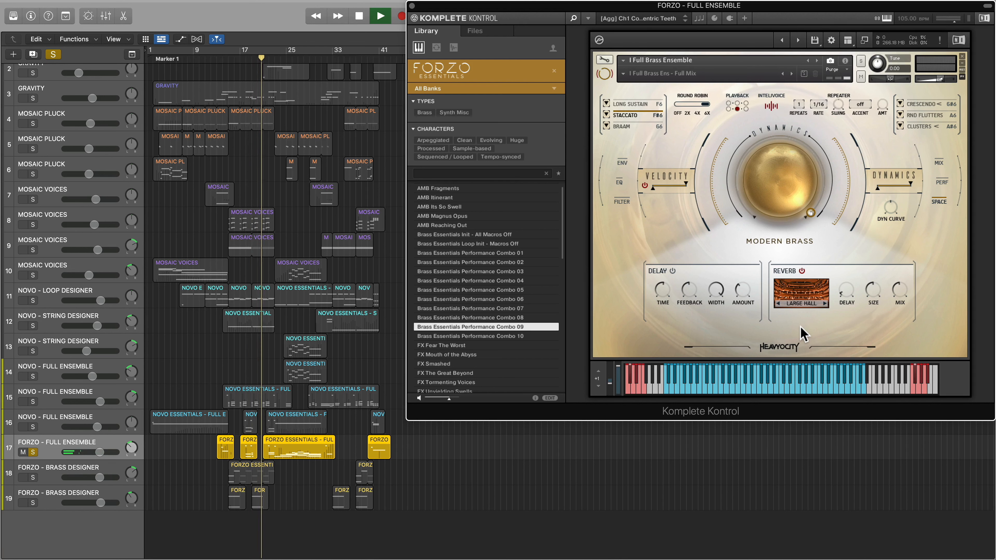
double_click(292, 444)
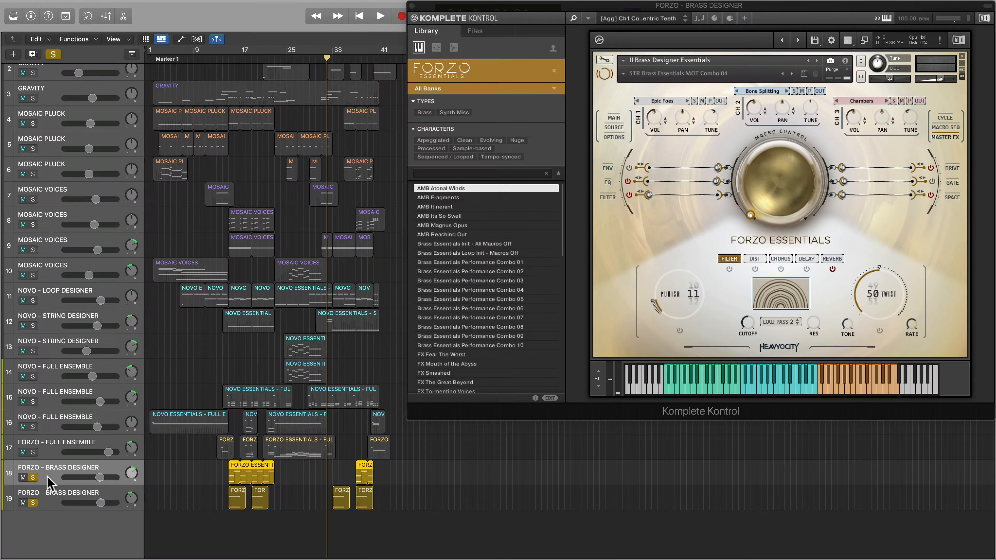
Place the playhead just before the track 18 Brass Designer's first region and preview its Low Motif loops No Return and Bone Splitting.
left_click(223, 58)
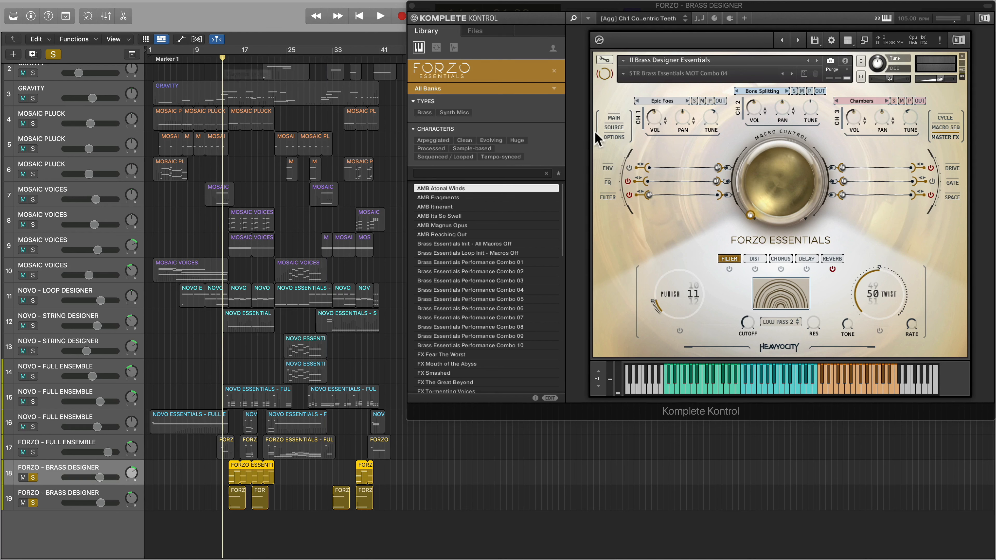
left_click(615, 127)
left_click(745, 176)
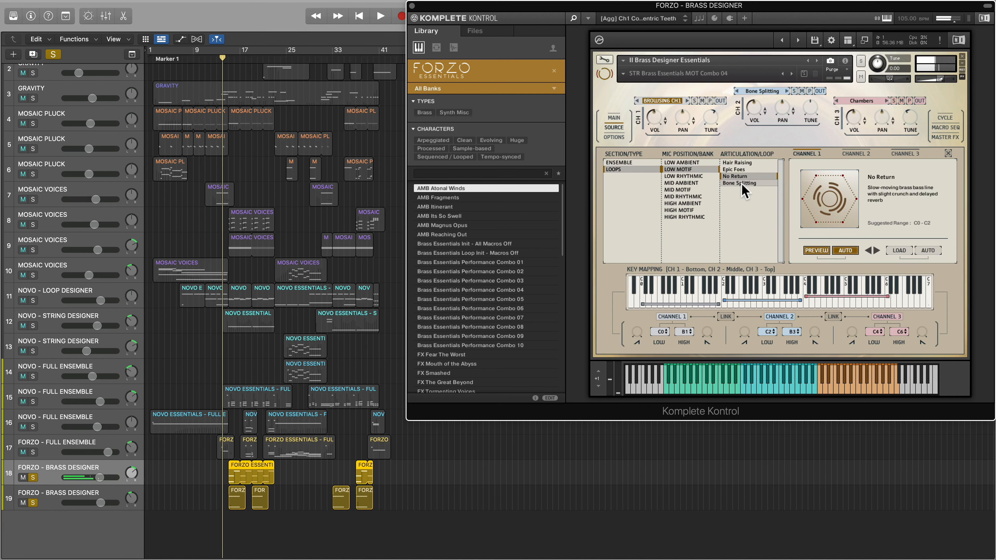
left_click(742, 183)
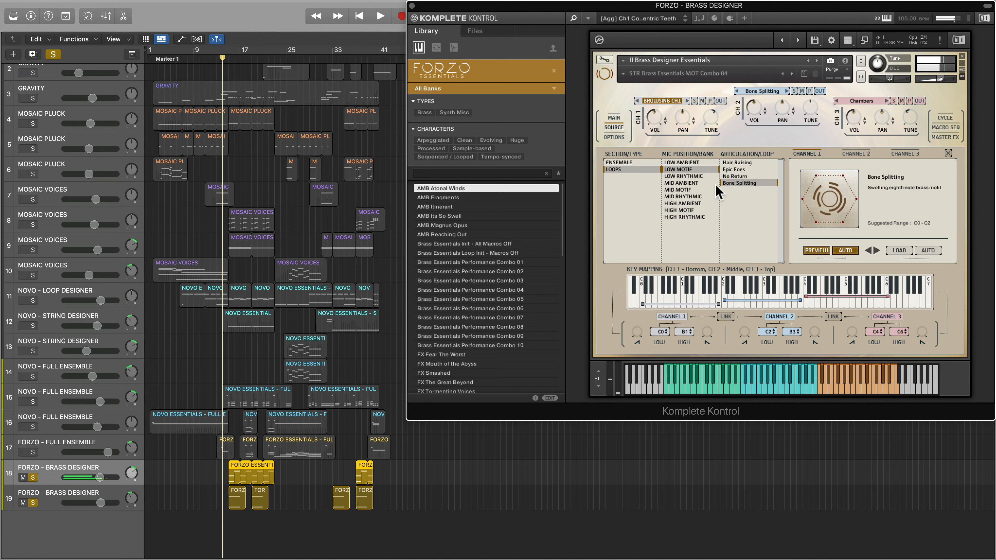
Preview the Mid Motif loop Spirals and the High Motif loops Quiet Stirrings and Pipe Dreams, and return to the Brass Designer's main page.
left_click(695, 190)
left_click(737, 169)
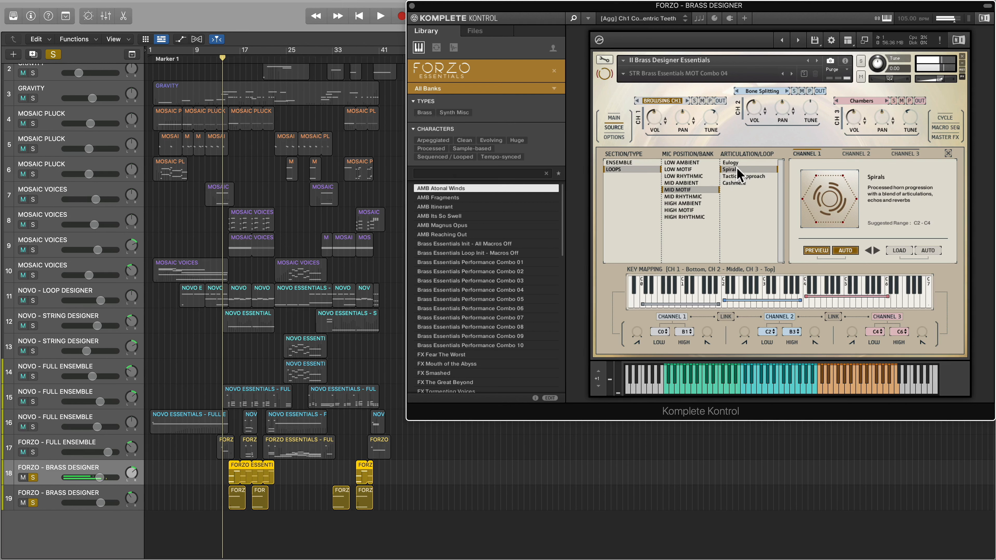
left_click(699, 210)
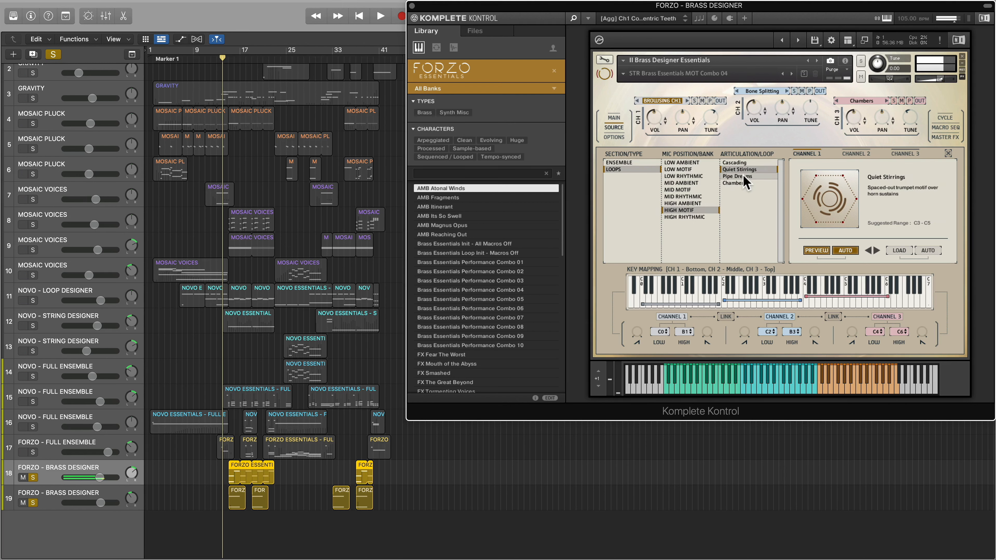
left_click(745, 178)
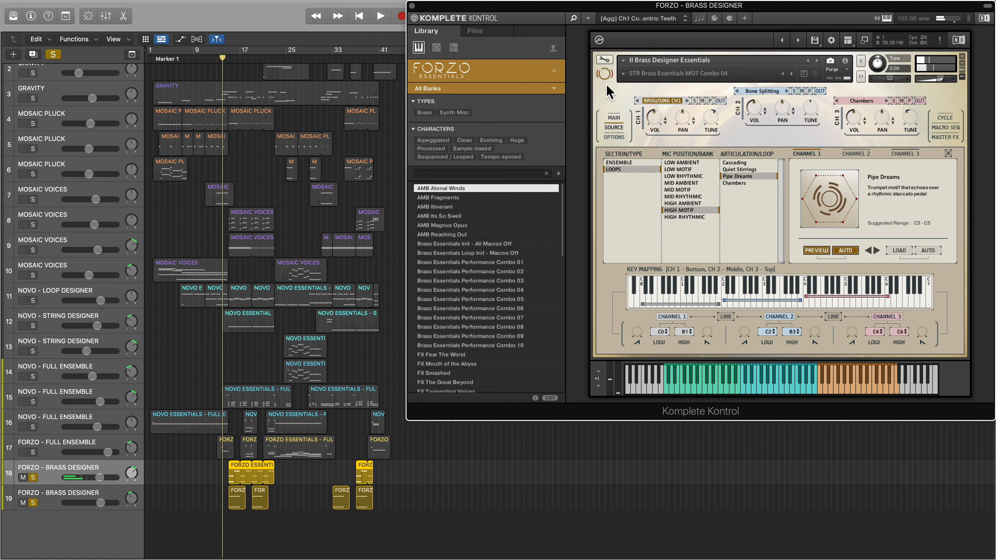
left_click(614, 122)
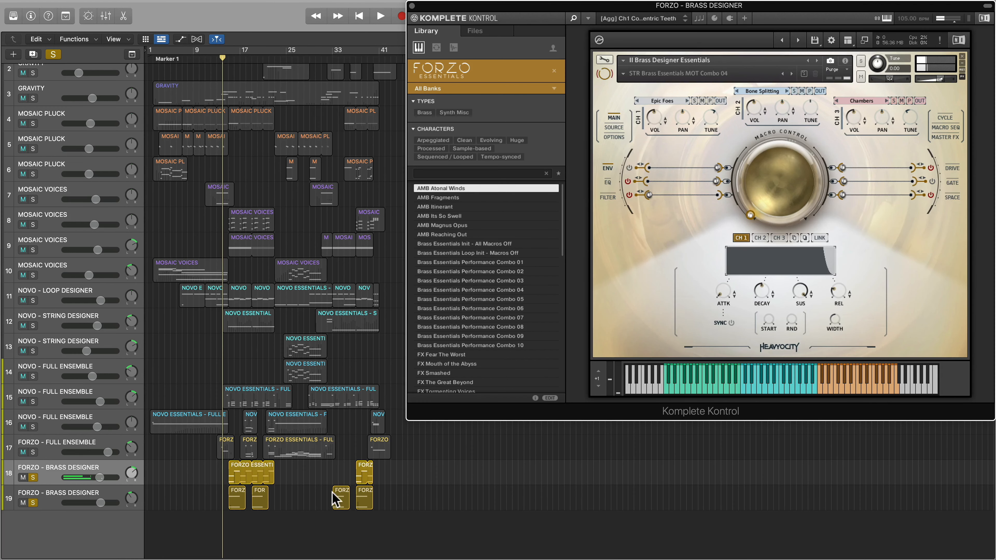
Select all Brass Designer regions on tracks 18 and 19 and play them back with their notes shown in the Piano Roll.
left_click_drag(405, 502, 232, 473)
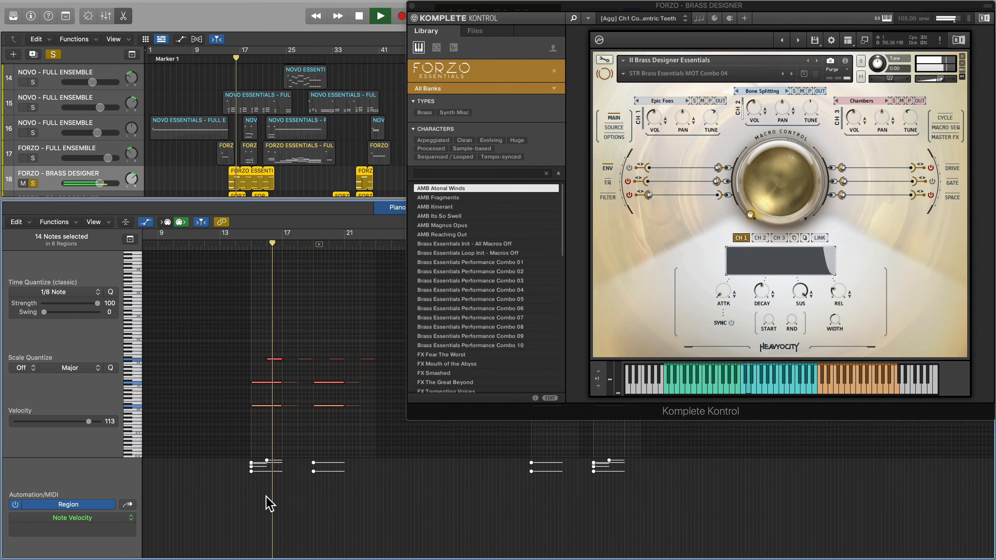
scroll(101, 185, "down", 1)
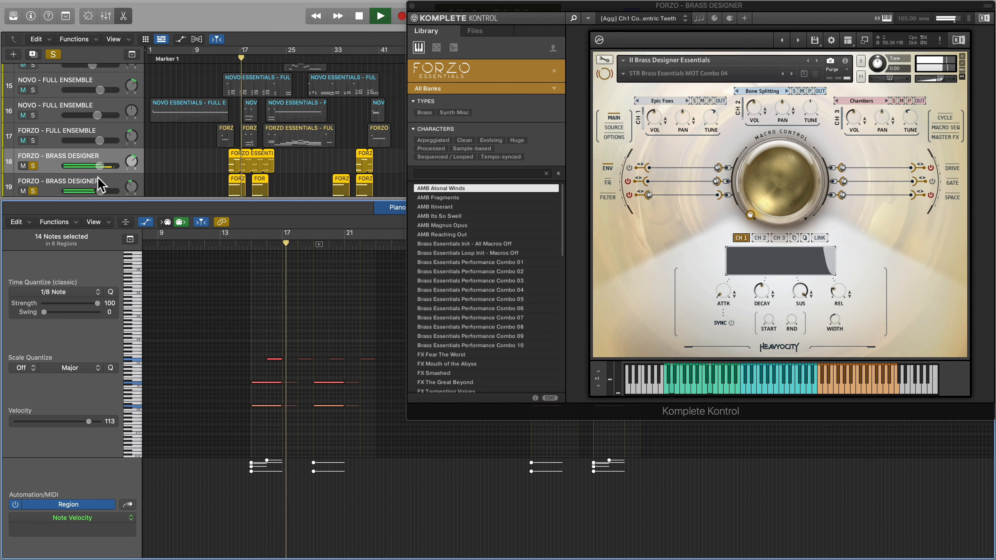
scroll(101, 184, "down", 2)
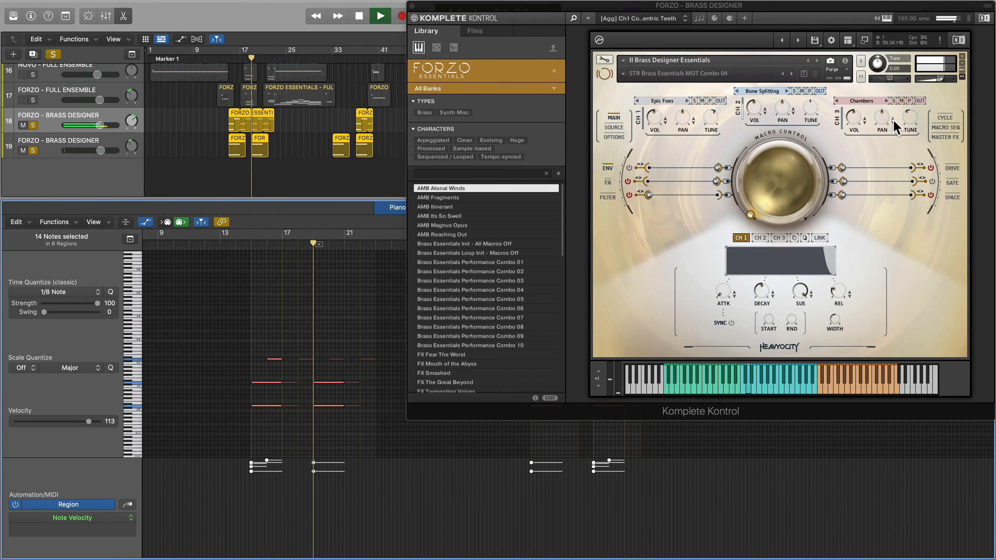
Show the Brass Designer's source and performance options pages during playback, return to its main page, and stop the playback.
left_click(613, 128)
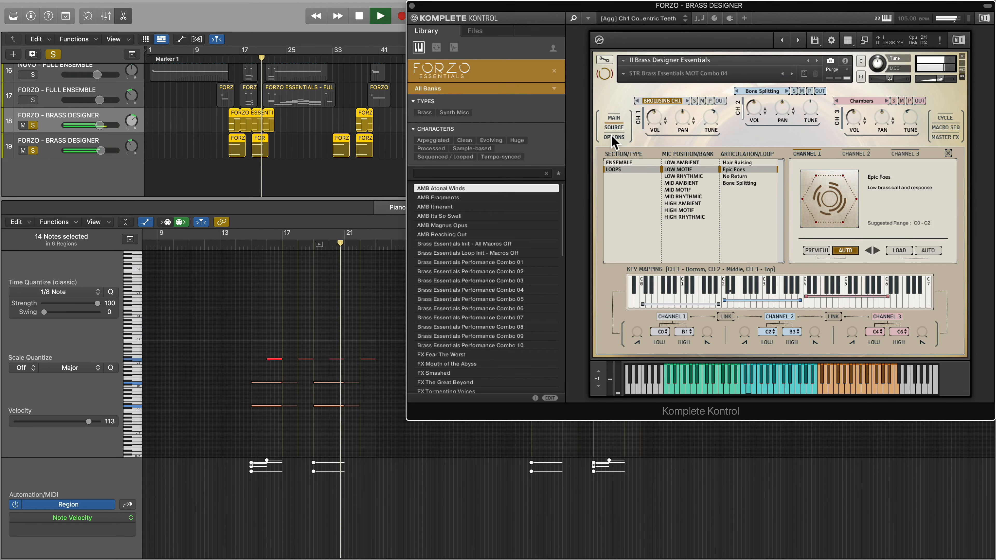
left_click(613, 137)
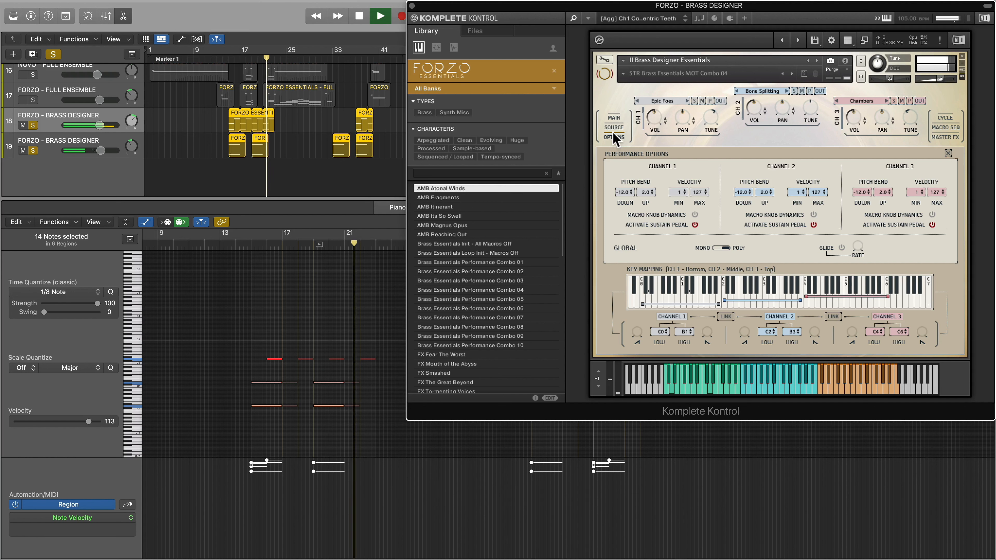
left_click(614, 117)
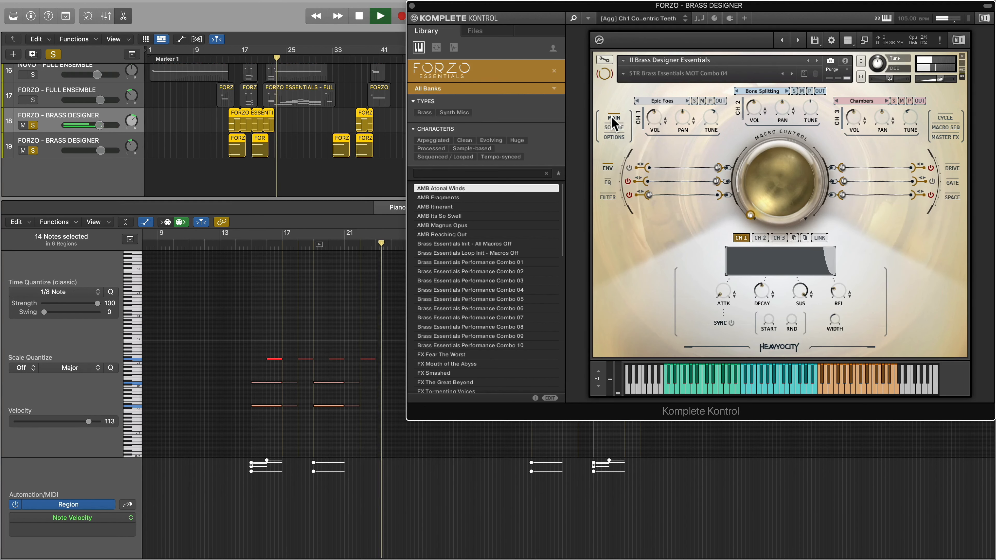
key("space")
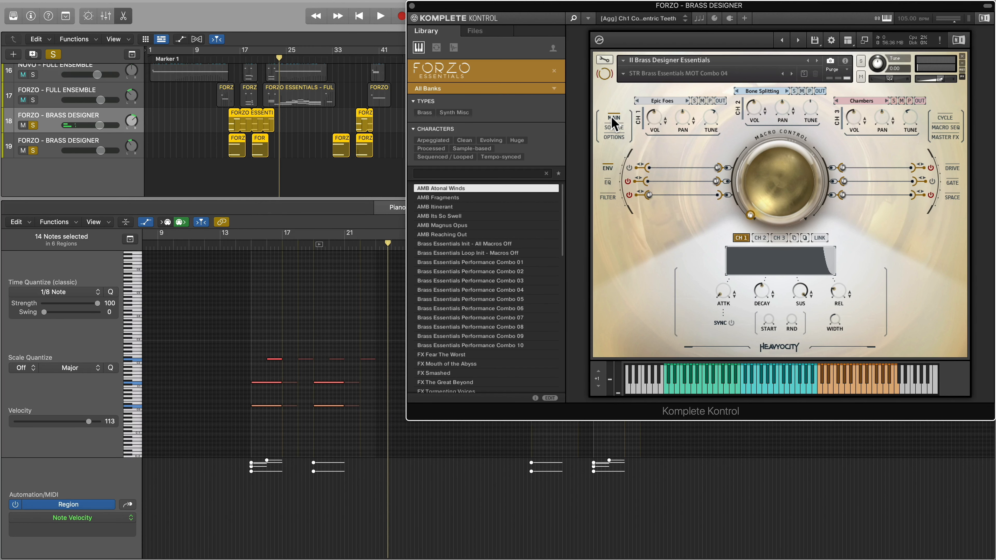
Close the Piano Roll, unsolo the two Forzo Brass Designer tracks, and select the first Gravity track.
key("e")
left_click_drag(32, 477, 34, 504)
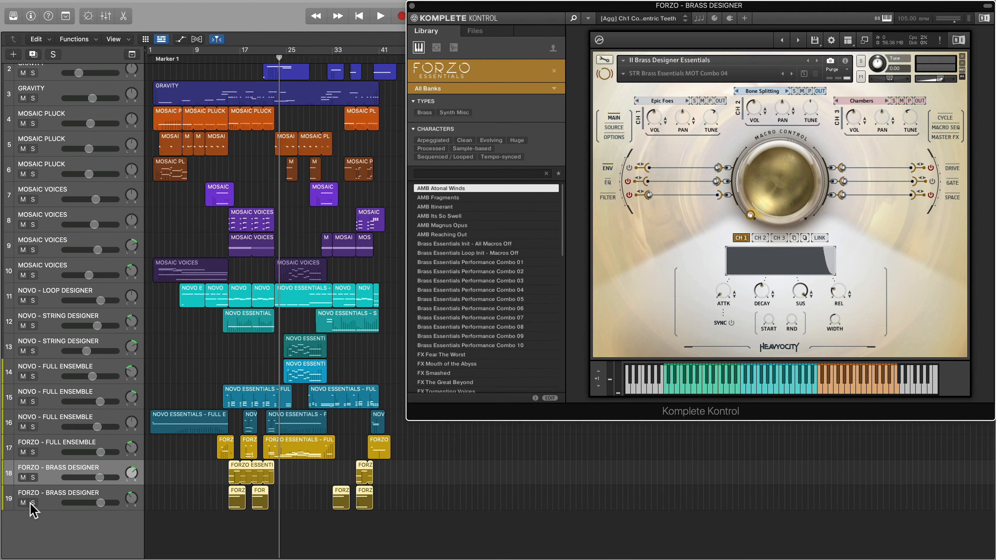
scroll(34, 510, "up", 2)
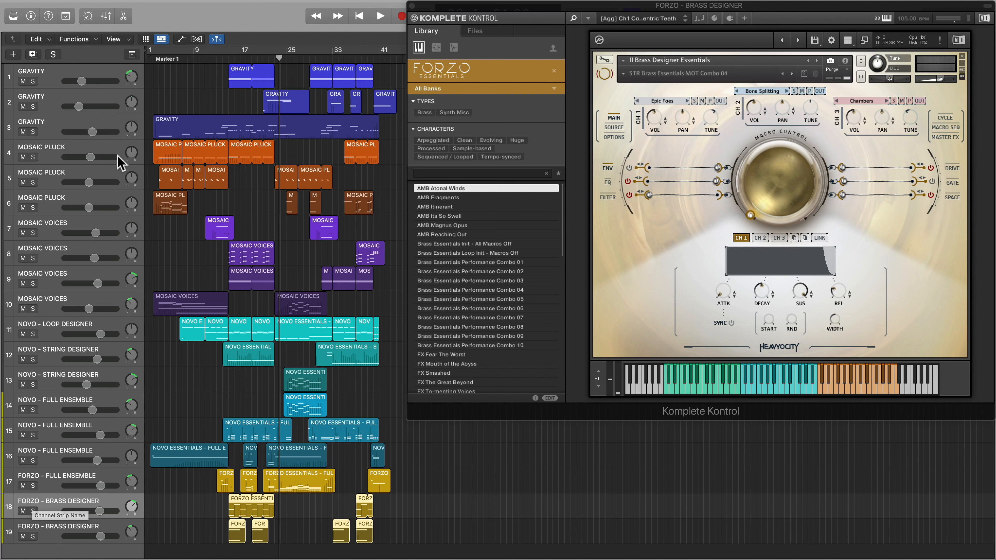
left_click(57, 87)
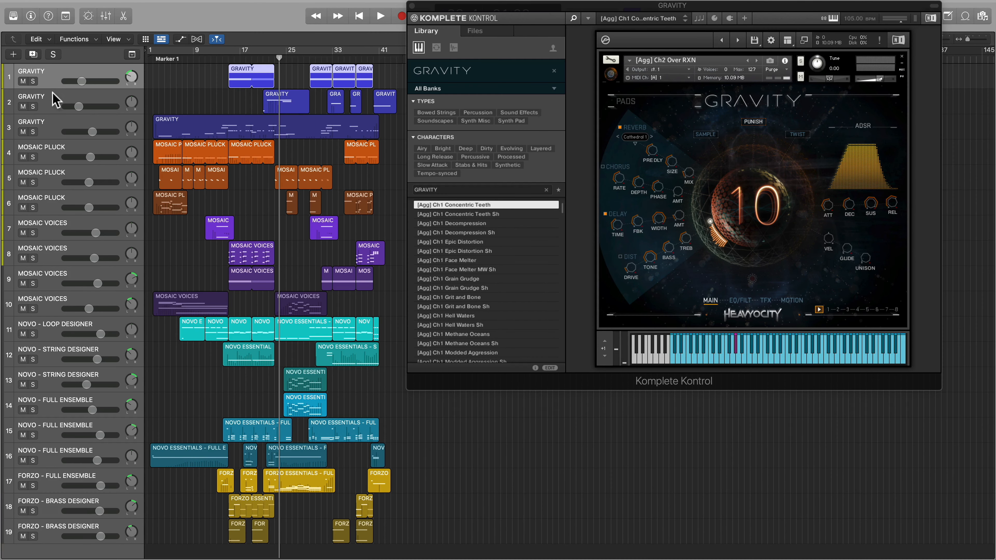
Show the instruments loaded on the second and third Gravity tracks, and return to the second one's Tonal Sweeps.
left_click(54, 109)
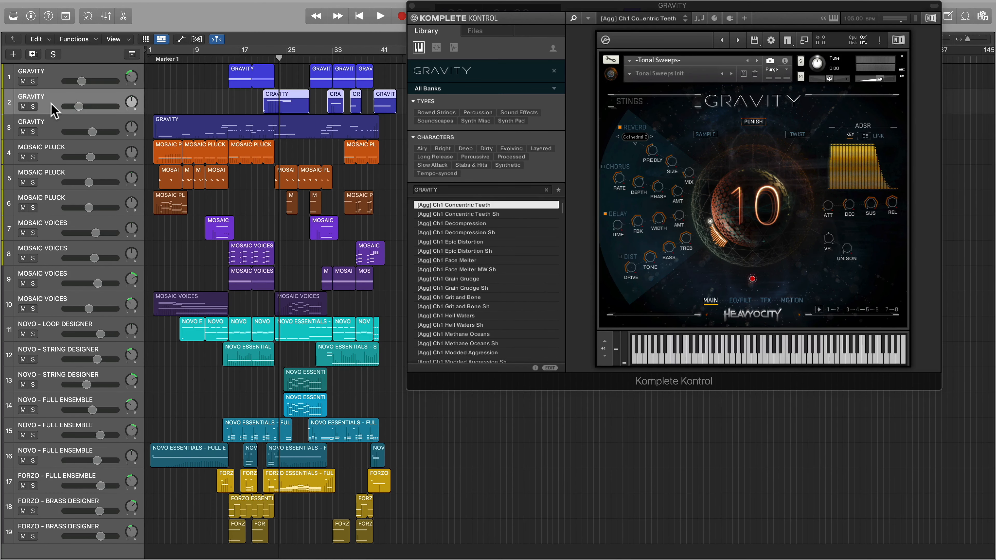
left_click(51, 129)
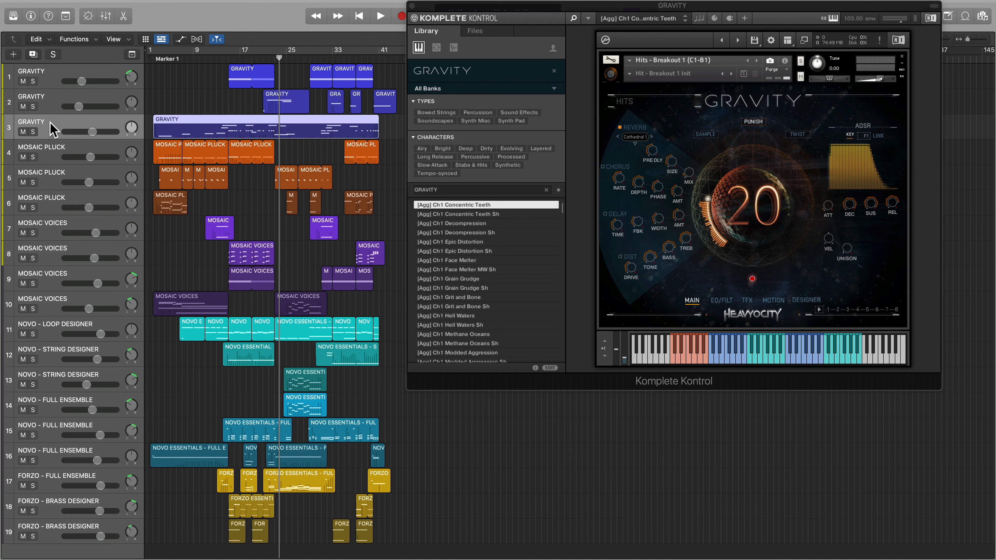
left_click(51, 103)
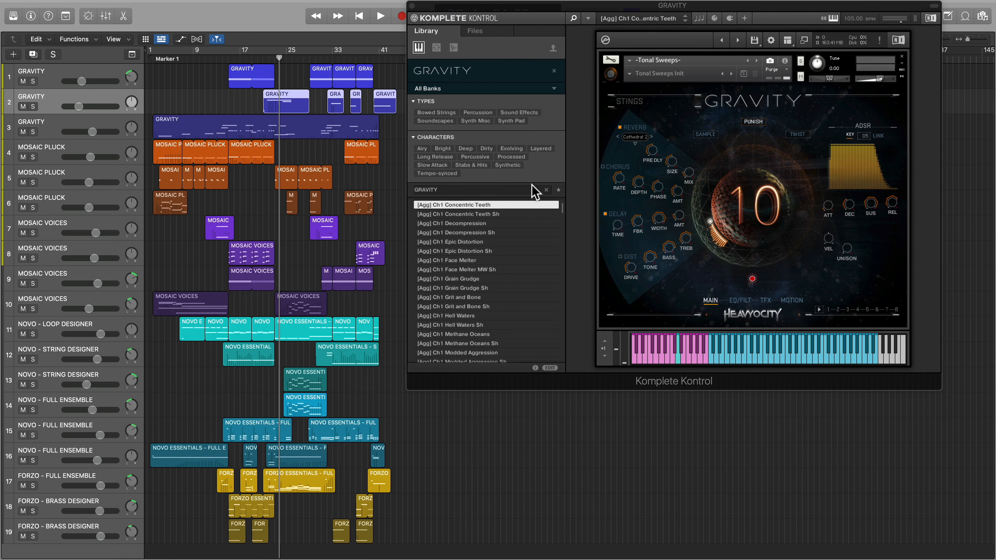
Preview the unfiltered Gravity presets [Agg] Ch1 Epic Distortion Sh, [Agg] Ch1 Grit and Bone, and [Agg] Ch1 Methane Oceans.
left_click(565, 213)
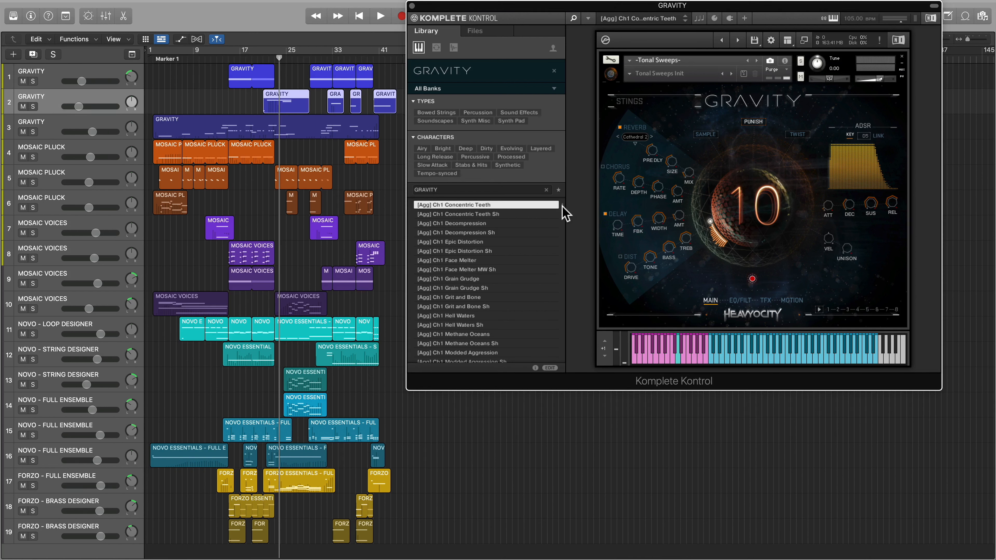
left_click(501, 251)
left_click(489, 297)
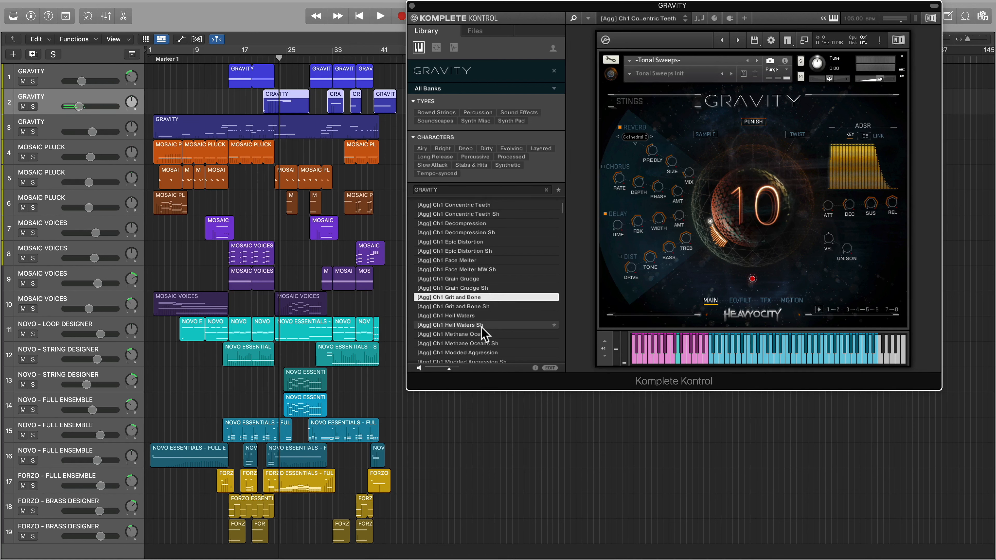
left_click(479, 335)
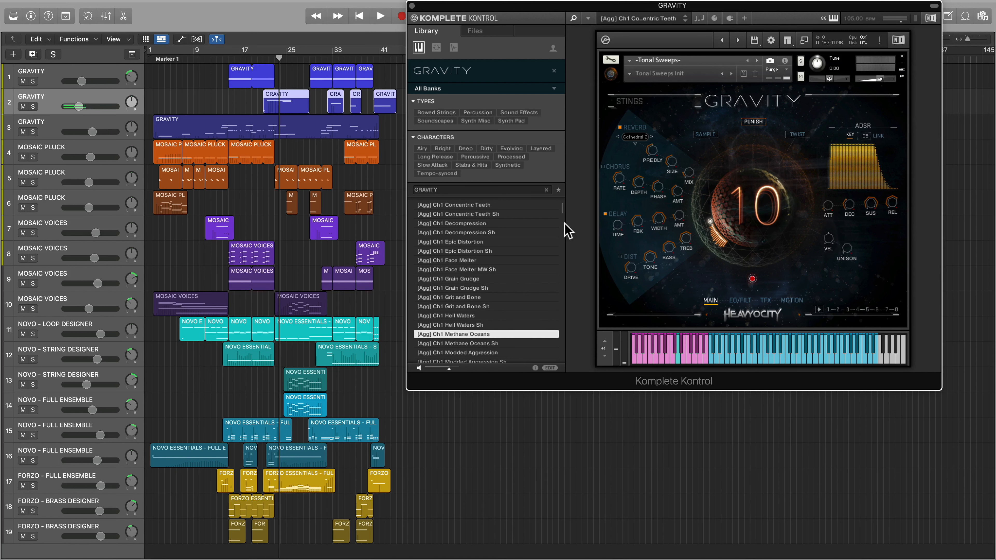
Filter the Gravity presets by the Deep character and preview several, including Aftermath - Motion Swell, Clustered F - Amb 01 and Clustered F - Short 02.
left_click(465, 149)
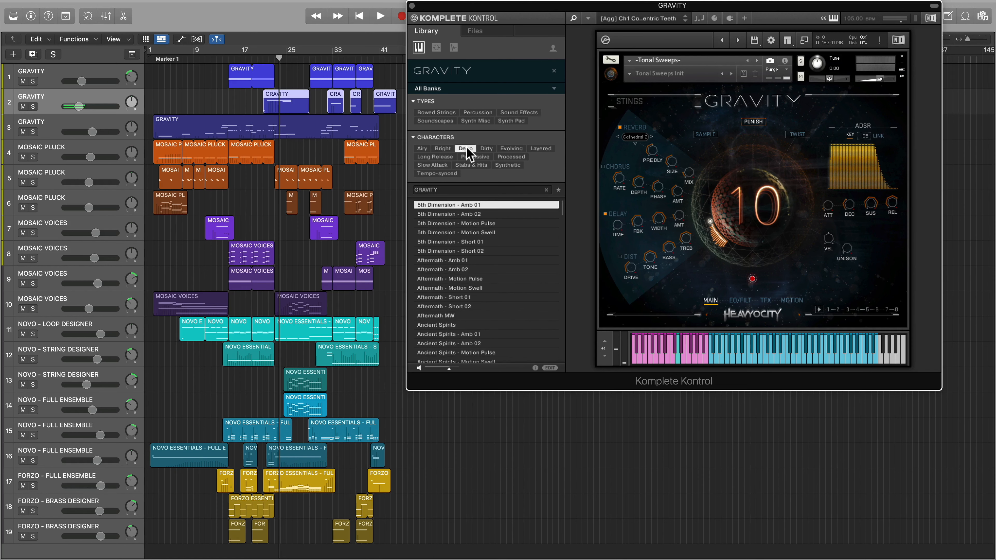
left_click(469, 287)
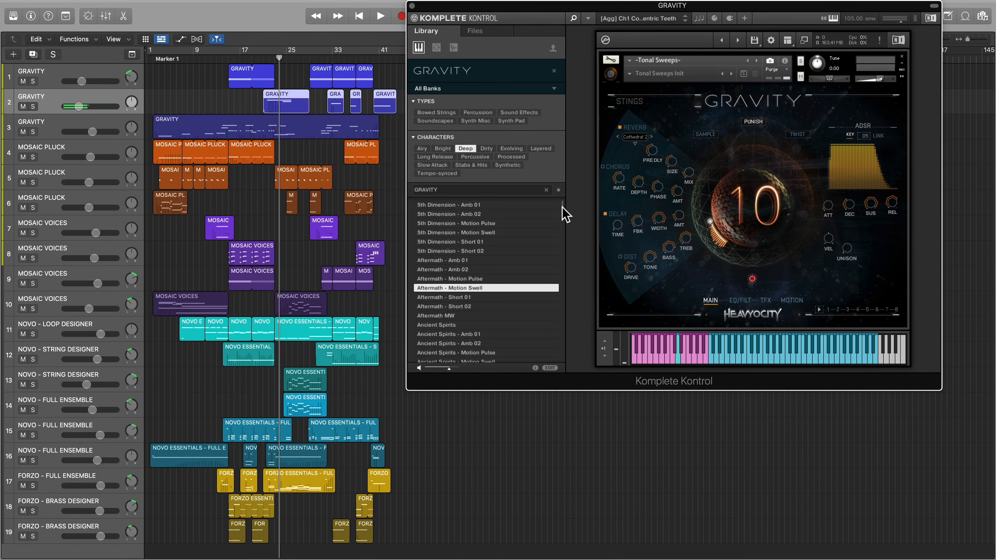
left_click_drag(564, 214, 561, 249)
left_click(495, 288)
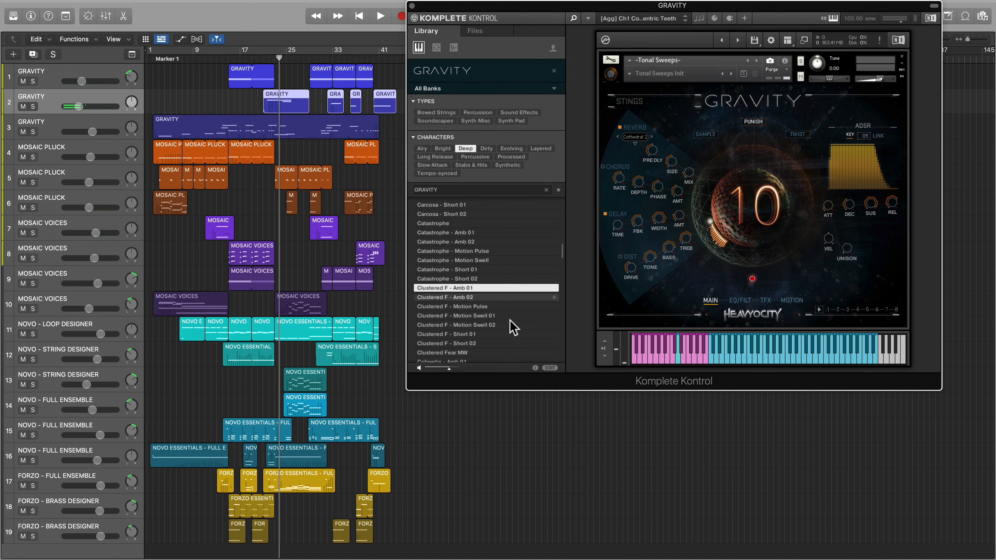
left_click(472, 344)
left_click_drag(562, 256, 555, 322)
scroll(518, 290, "down", 5)
left_click(479, 315)
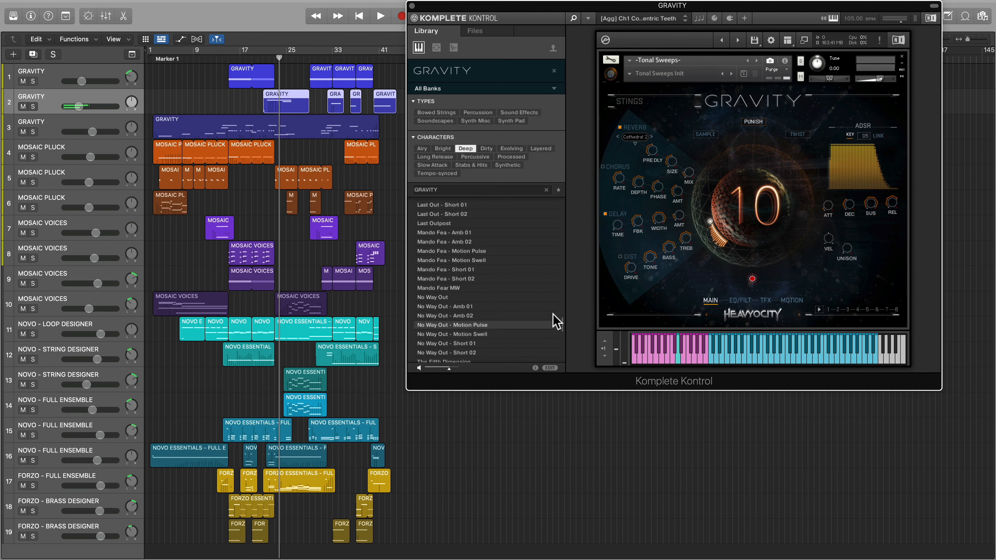
Change the character filter to Stabs & Hits and preview Dist Metals Revs - Hits n Drones, Atonal Sweeps - Rips and Atonal Reverses - Hits.
left_click(469, 147)
left_click(474, 166)
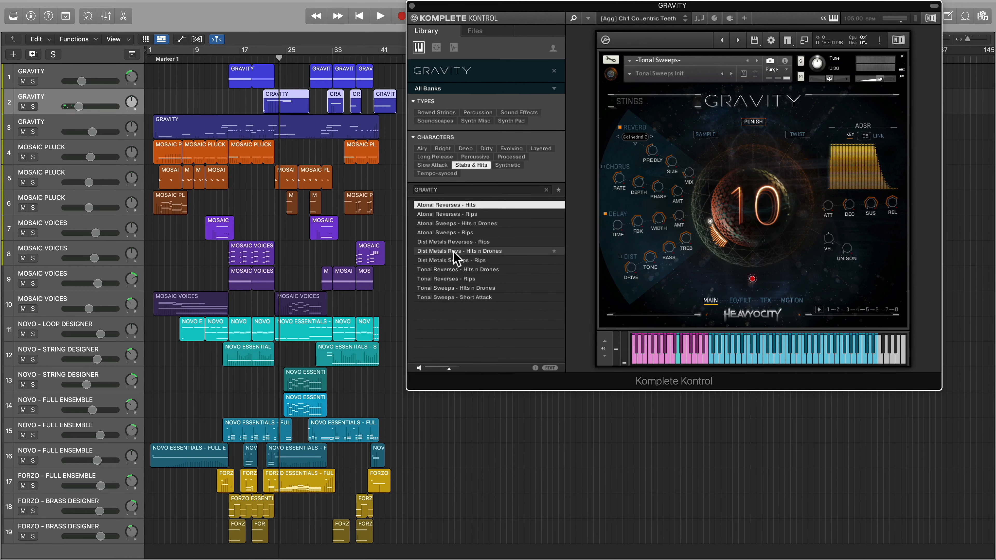
left_click(457, 251)
left_click(459, 232)
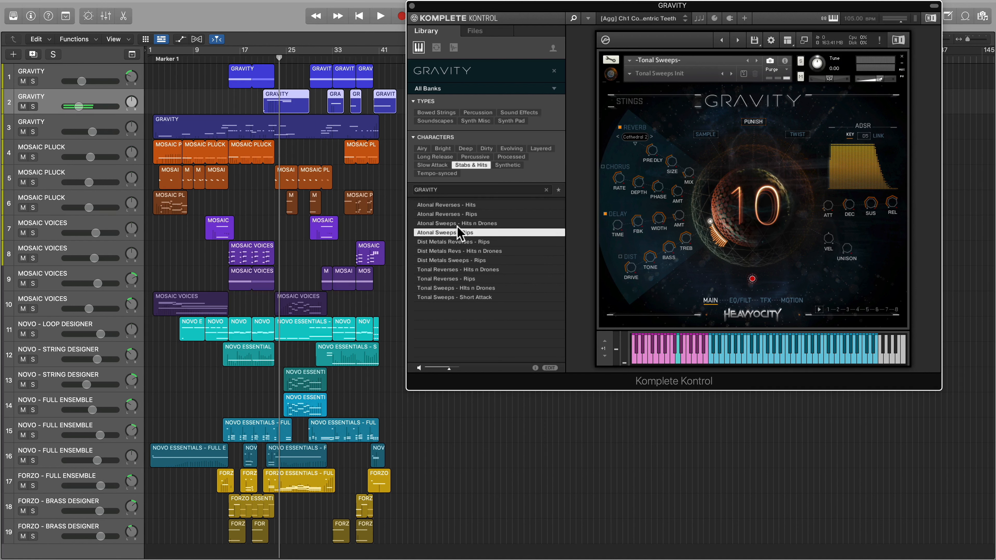
left_click(457, 206)
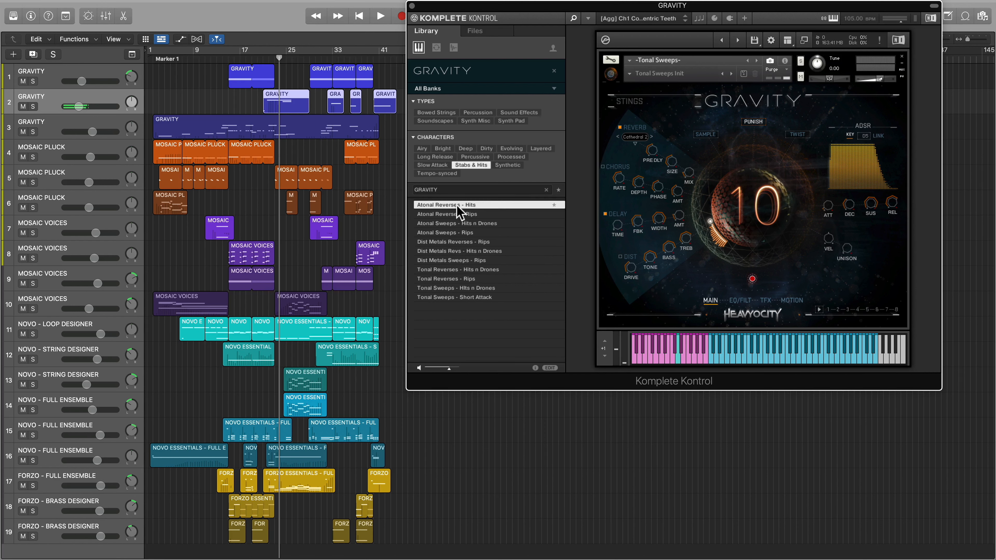
Filter the presets by Percussive, preview Hit - Breakout 2 Brutal, Hit - Breakout 3 Tweak and Hits - Impacts Menu, and clear the filter.
left_click(467, 167)
left_click(474, 157)
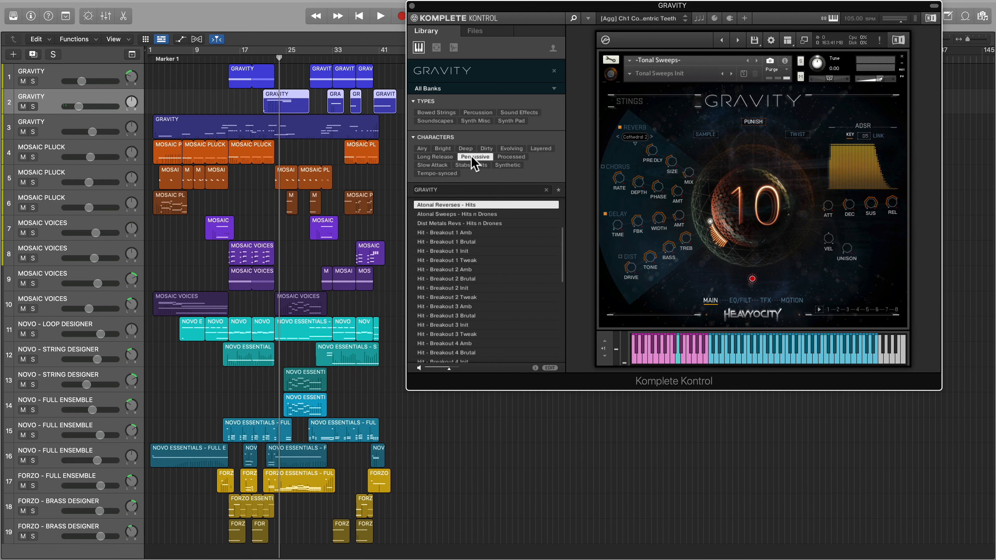
left_click(459, 278)
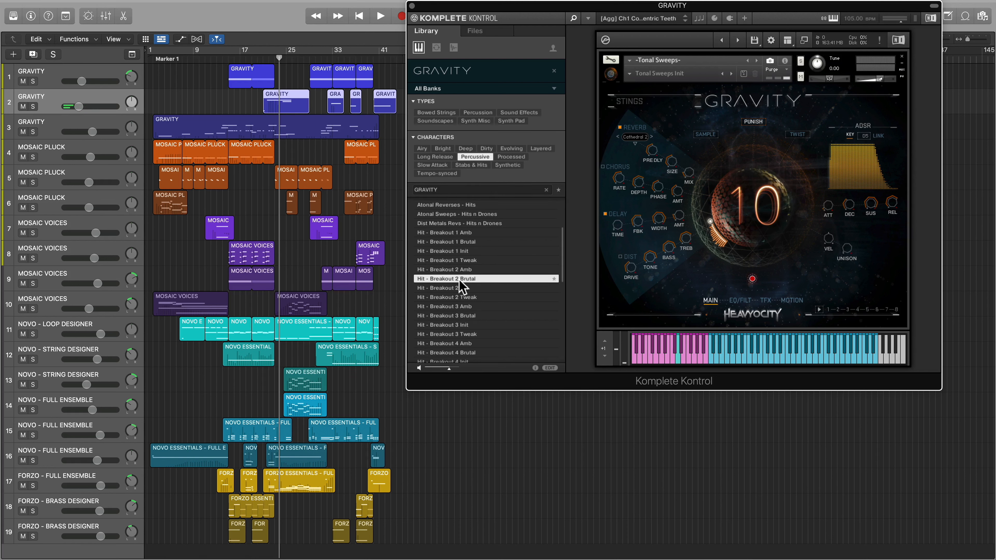
left_click(478, 334)
left_click_drag(565, 269, 556, 334)
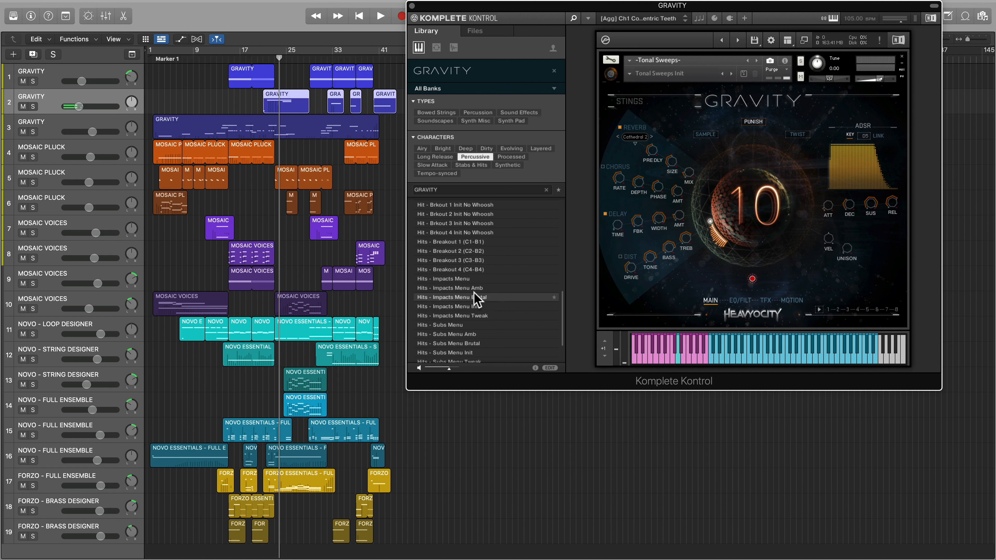
left_click(468, 281)
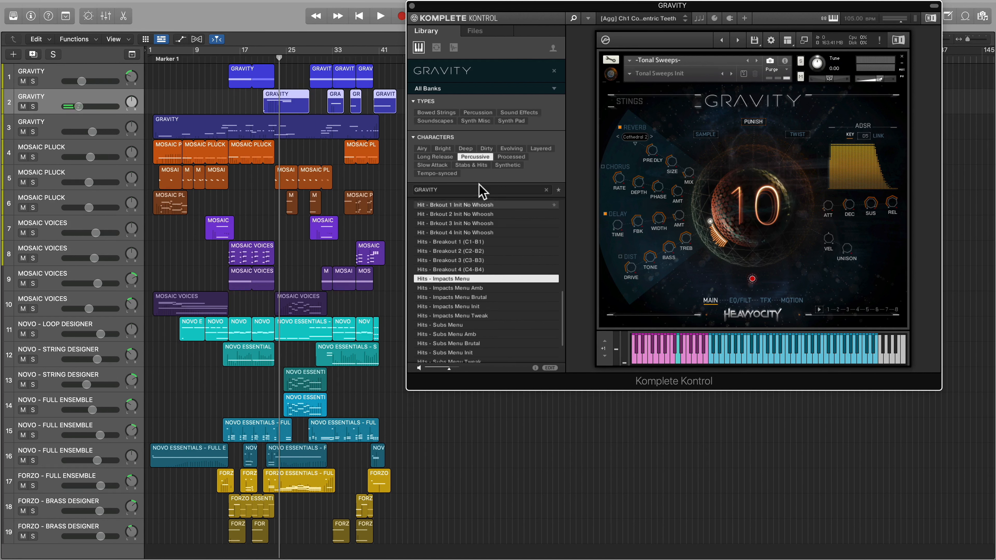
left_click(477, 157)
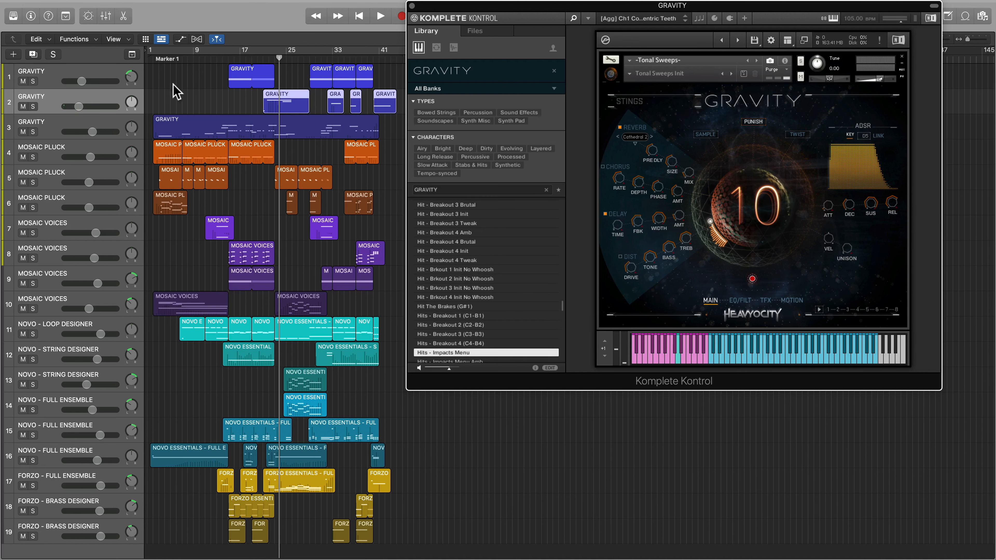
Solo the first Gravity track and play it from the start of its first region.
left_click(49, 79)
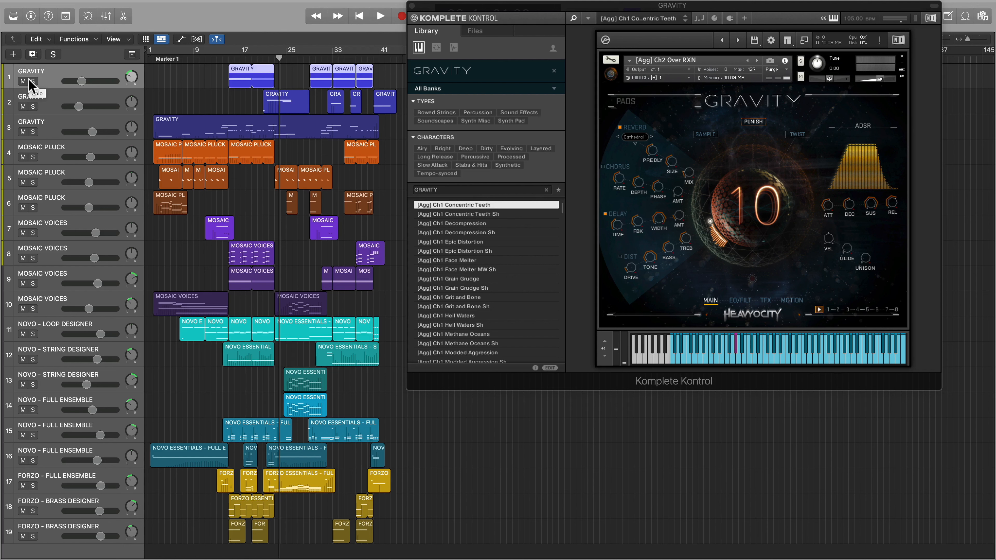
left_click(29, 79)
left_click(228, 58)
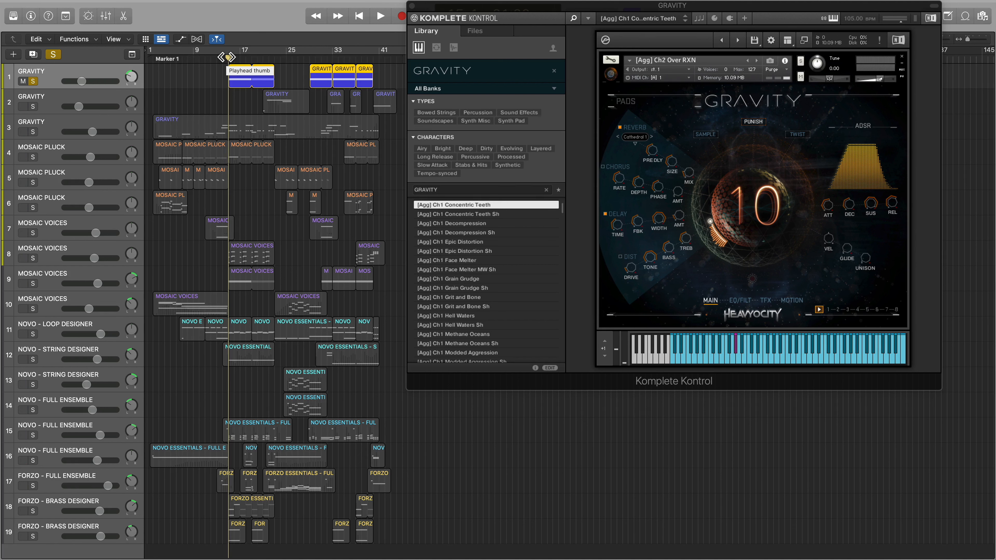
key("space")
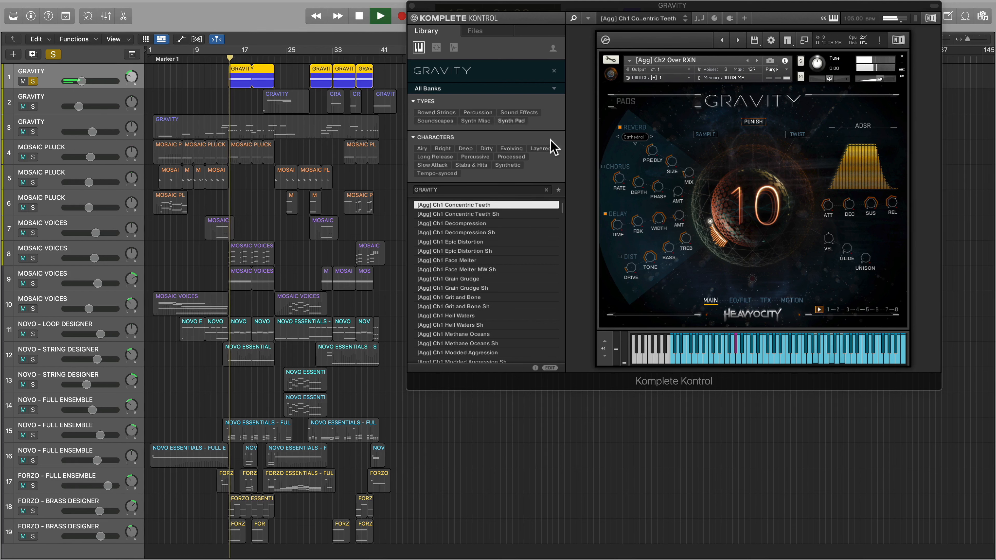
Show the Motion page of the first Gravity track's pad during playback, and stop the playback.
left_click(792, 300)
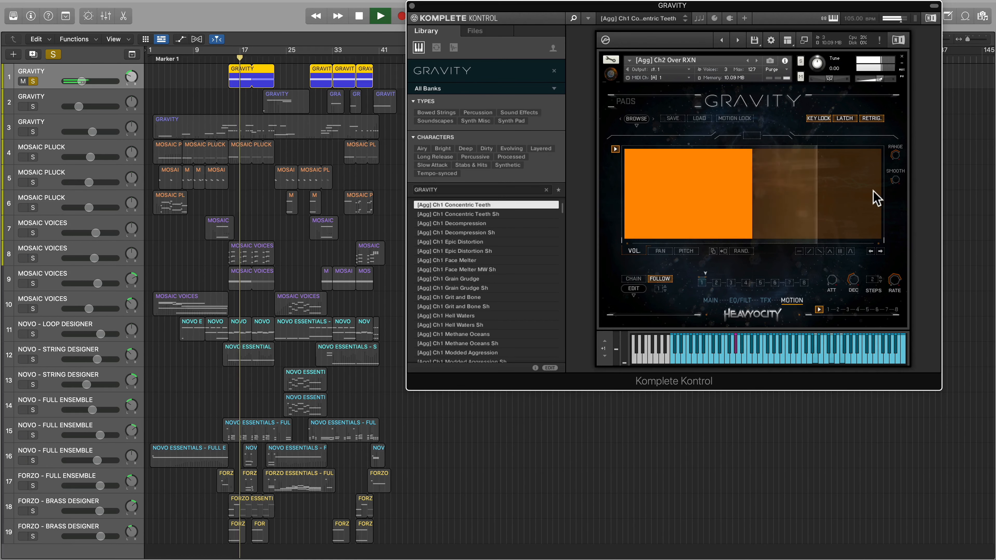
mouse_move(896, 156)
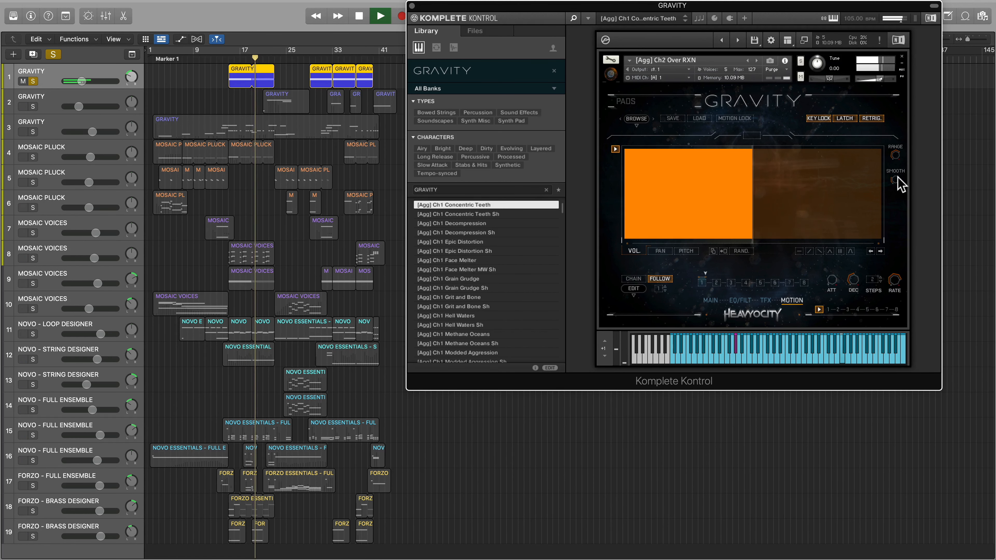
key("space")
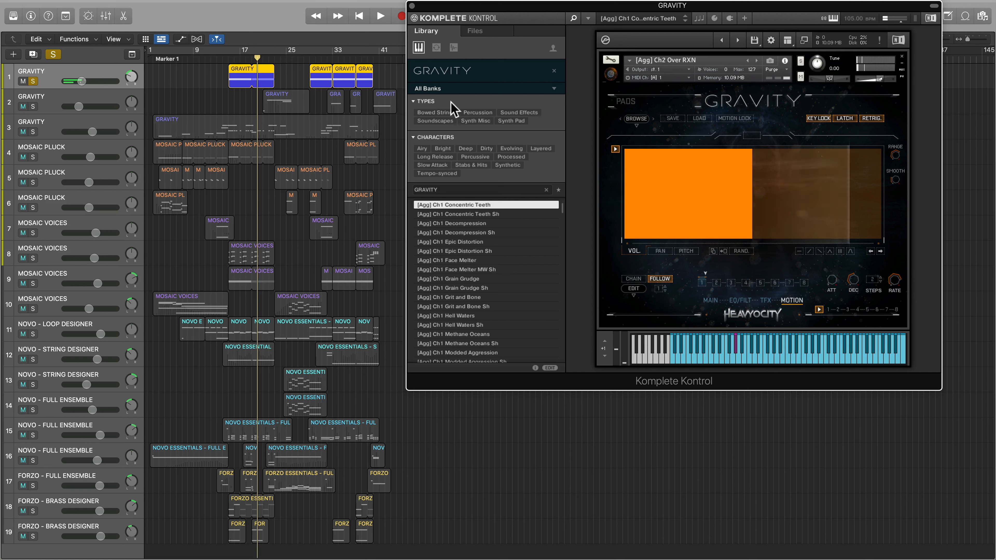
Select the second Gravity track, audition Tonal Sweeps notes on its keyboard, and play the track back before stopping.
left_click(61, 105)
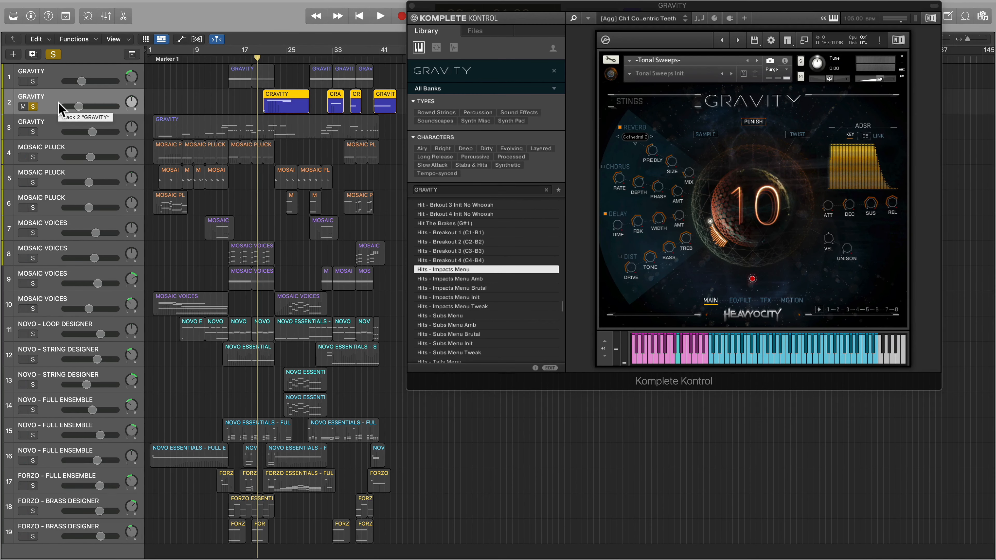
left_click(768, 353)
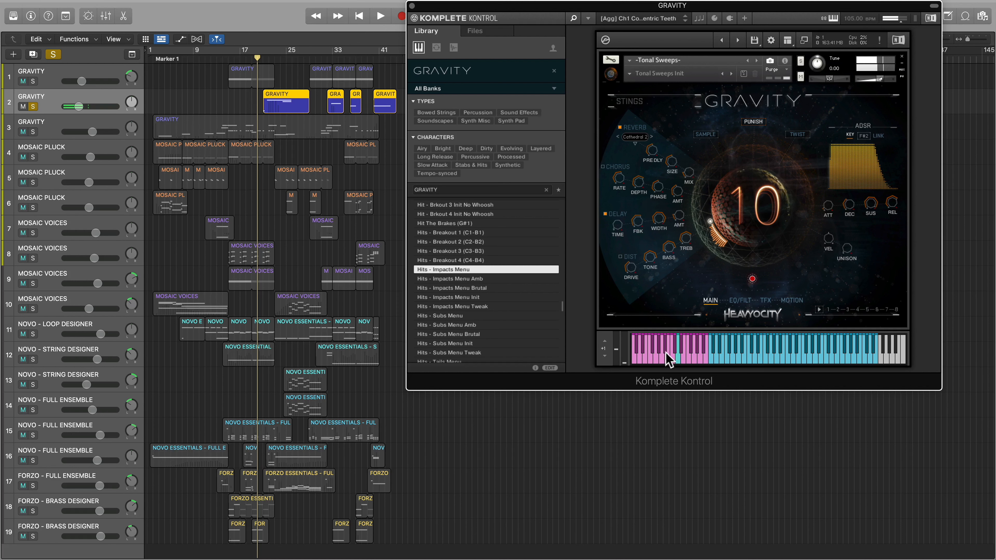
left_click(768, 347)
key("space")
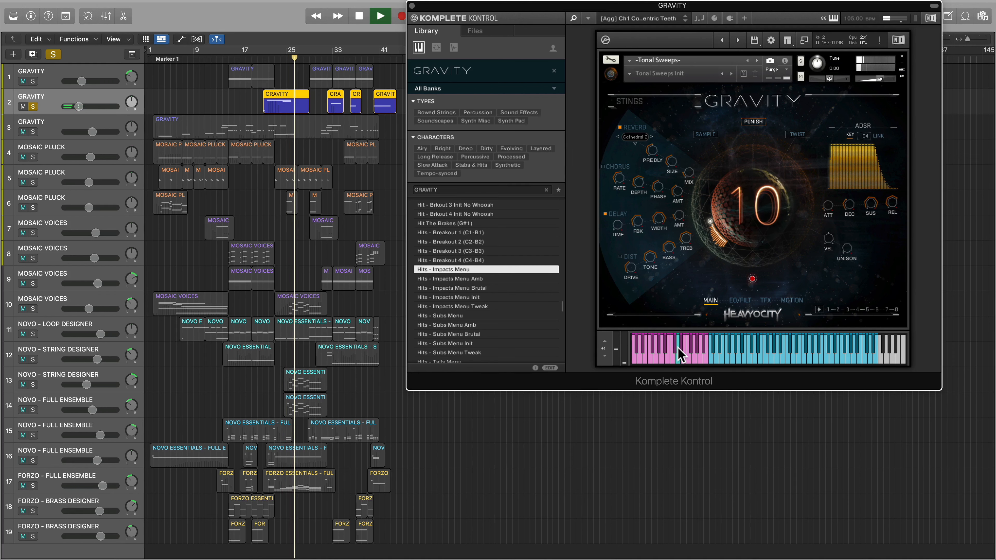
key("space")
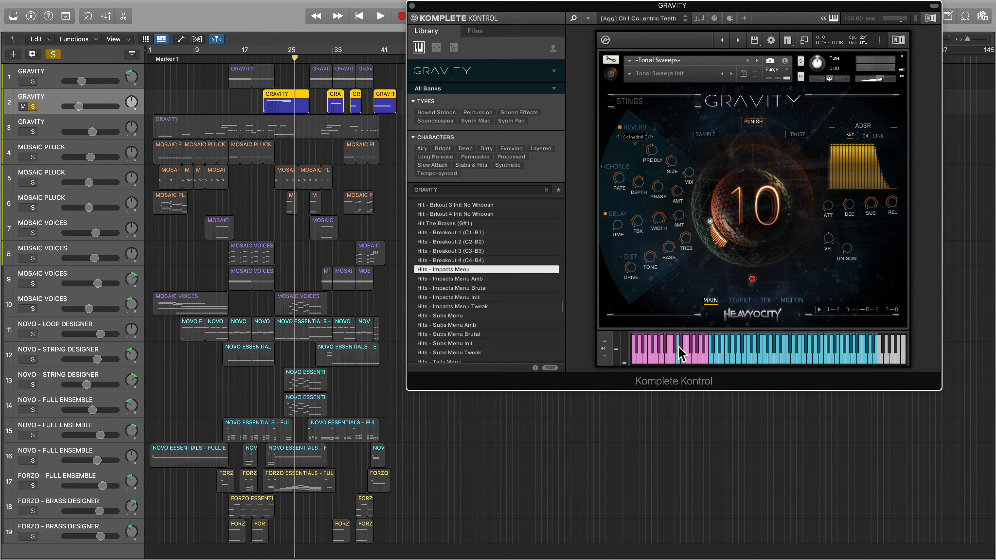
Select the third Gravity track and open the Designer page of its Hits - Breakout 1 (C1-B1) instrument.
left_click(40, 124)
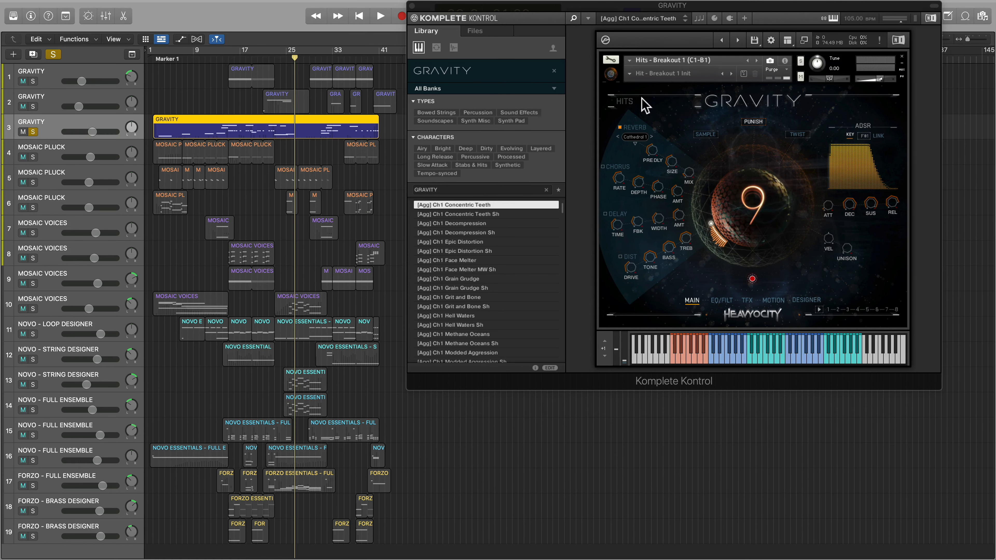
left_click(630, 74)
left_click(728, 112)
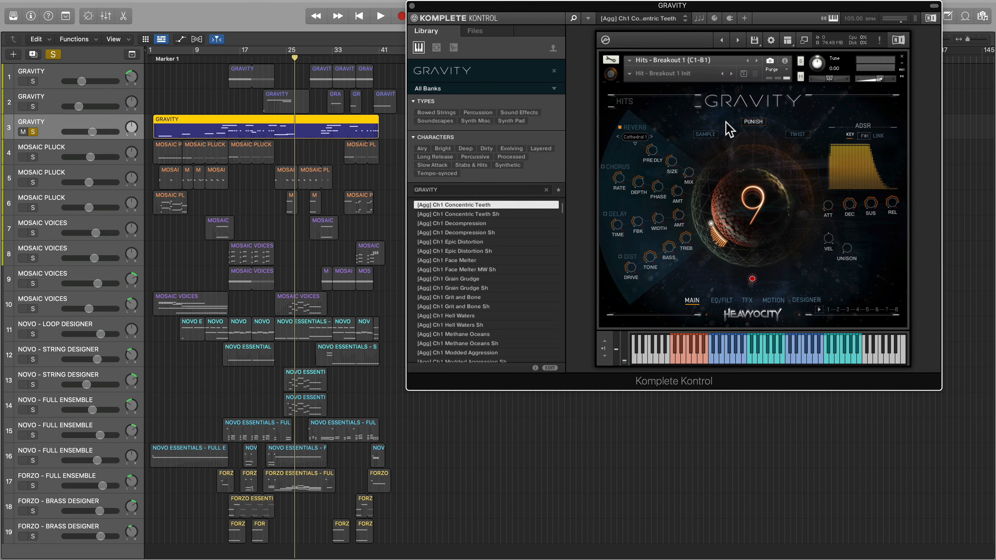
left_click(801, 301)
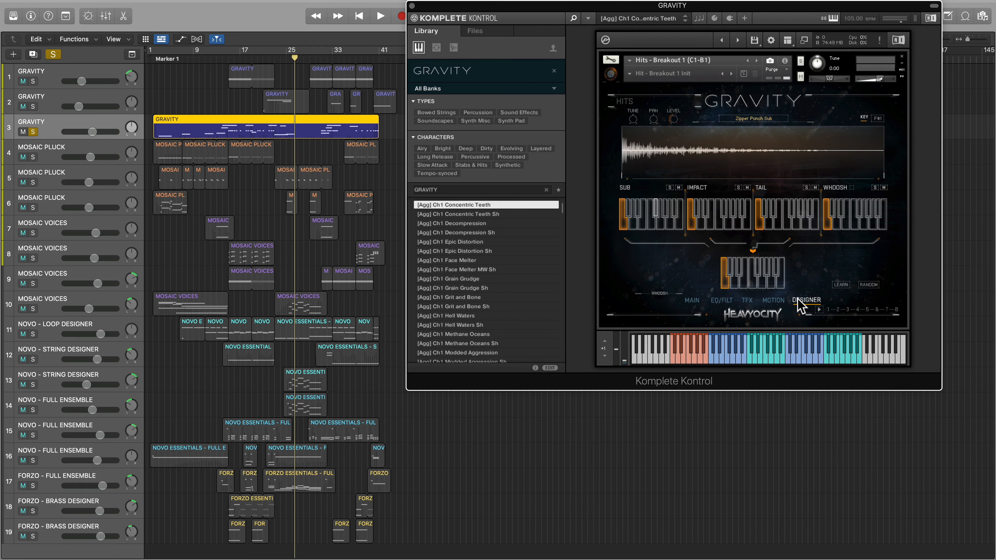
Rewind the playhead to around bar 15 and play the third Gravity track with its Designer page shown, stopping after a few seconds.
key("comma")
key("comma")
key("comma")
key("comma")
key("comma")
key("comma")
key("comma")
key("comma")
key("comma")
key("comma")
key("comma")
key("comma")
key("comma")
key("comma")
key("comma")
key("comma")
key("comma")
key("space")
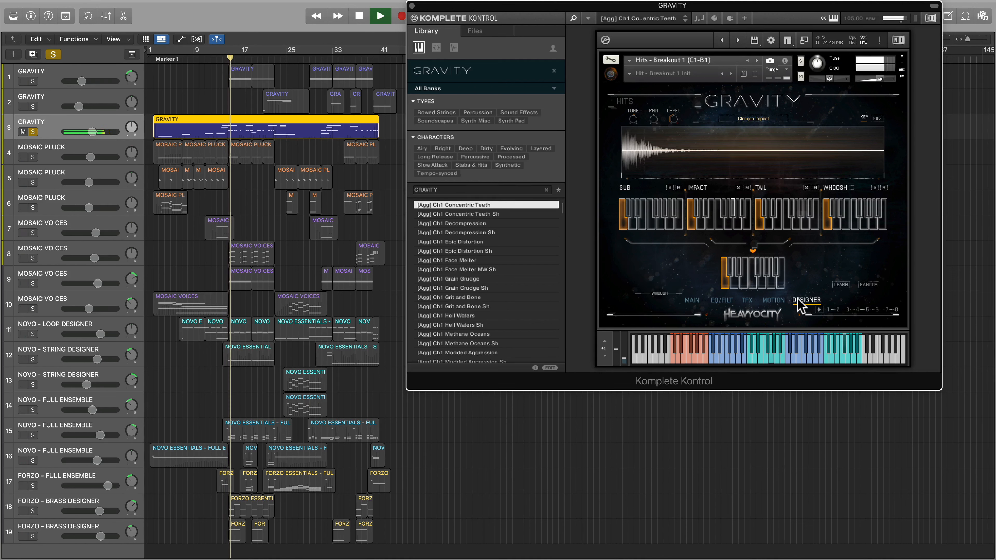
key("space")
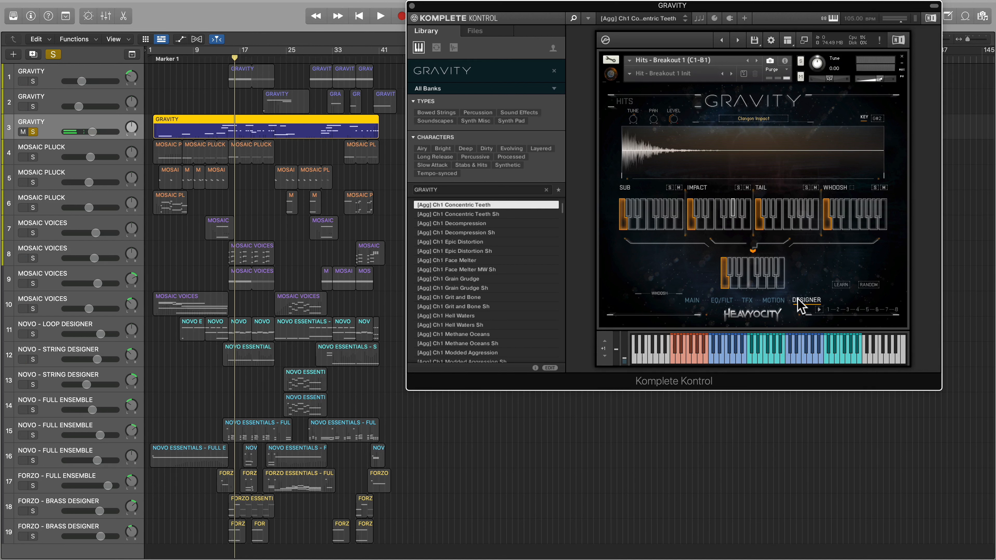
Return to the hits instrument's main page and open its EQ and filter page.
left_click(692, 301)
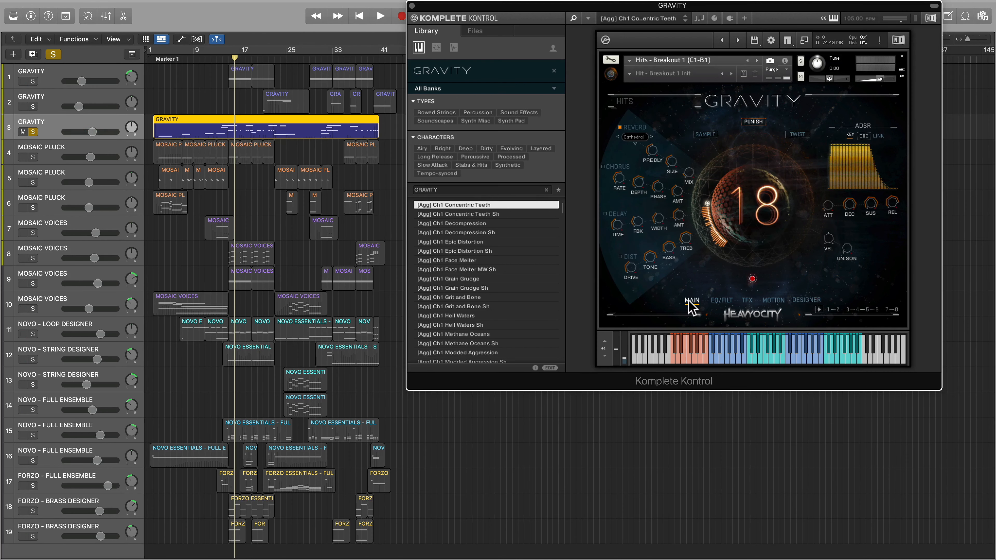
left_click(718, 302)
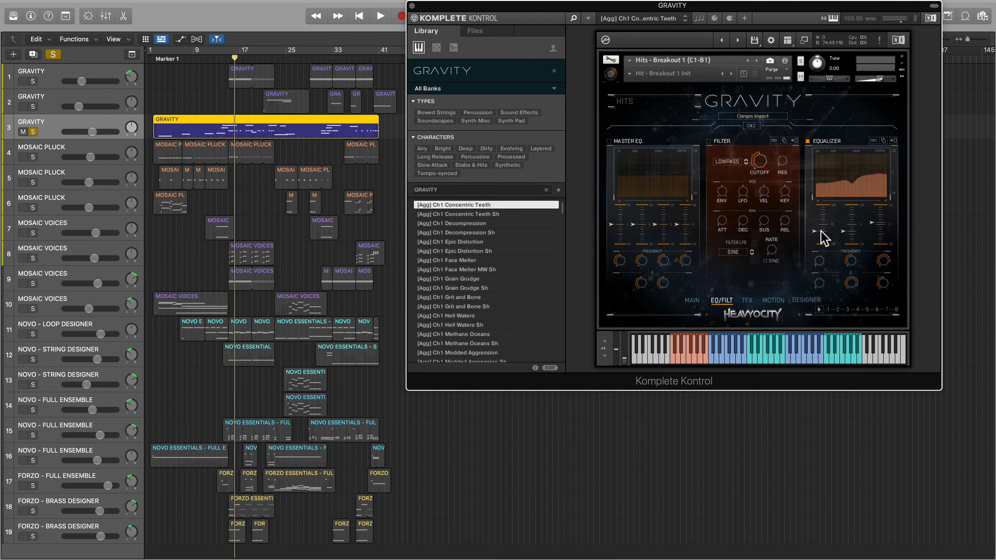
Adjust a band of the hits instrument's equalizer and try different settings of the ADSR release on its main page.
mouse_move(817, 233)
left_mouse_down()
mouse_move(814, 216)
mouse_move(813, 226)
left_mouse_up()
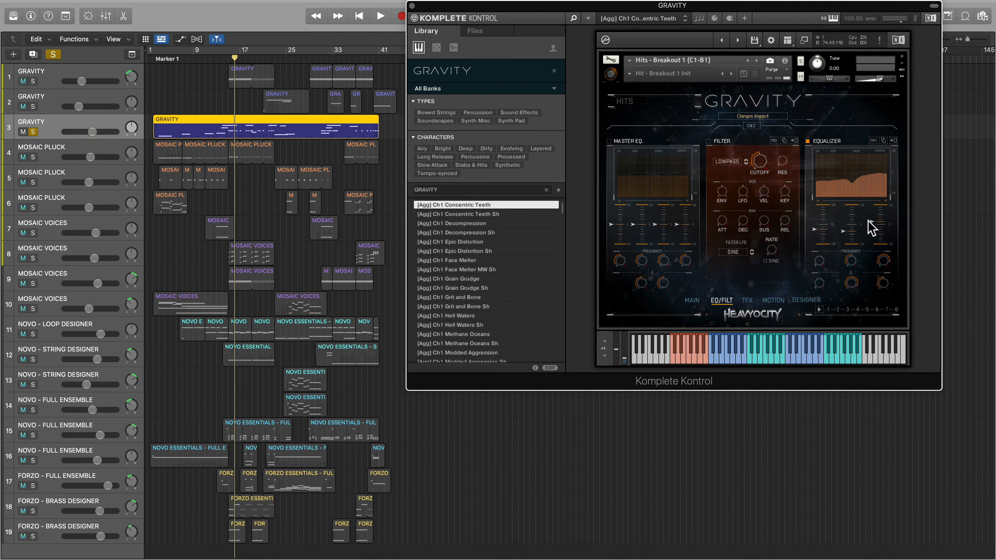
left_click(693, 301)
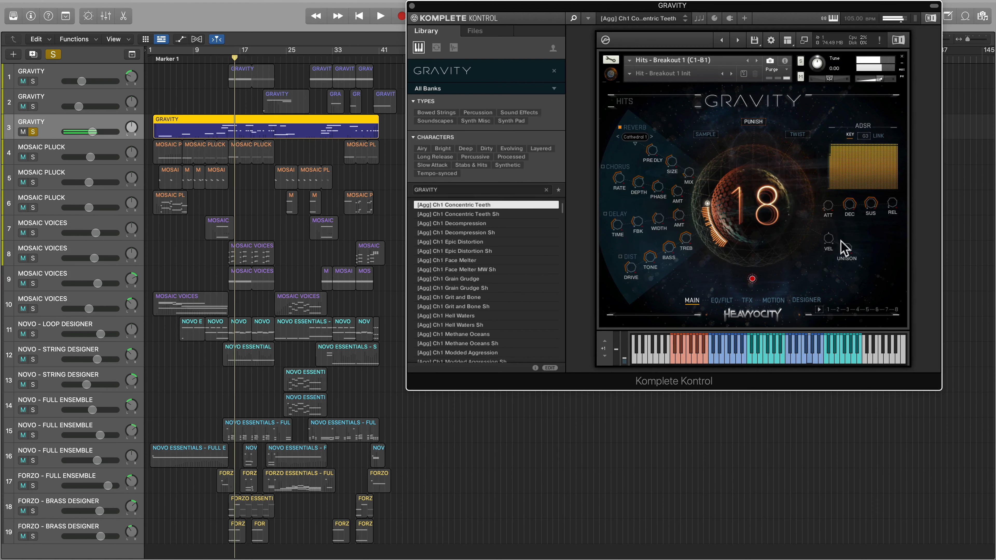
left_click_drag(891, 202, 886, 147)
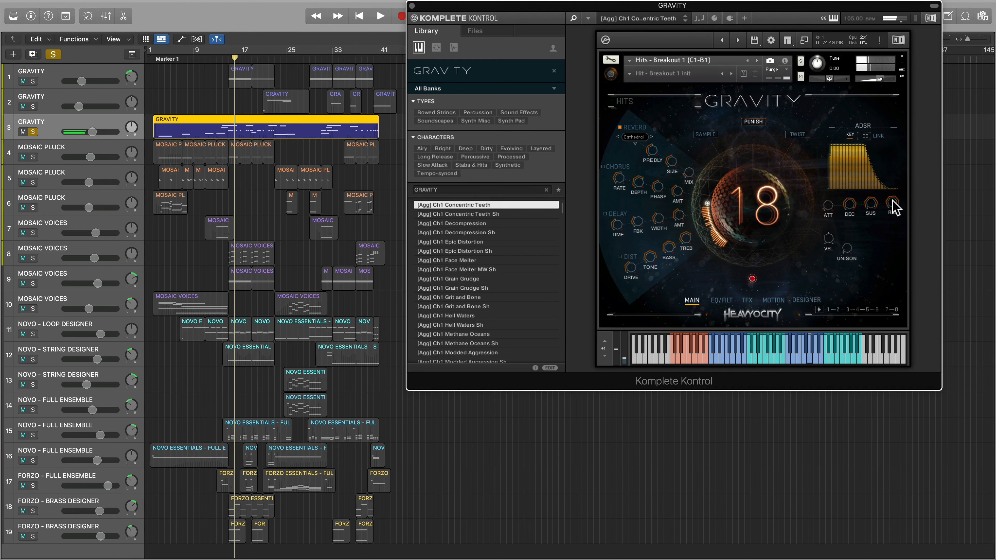
mouse_move(893, 201)
left_mouse_down()
mouse_move(898, 310)
mouse_move(889, 284)
left_mouse_up()
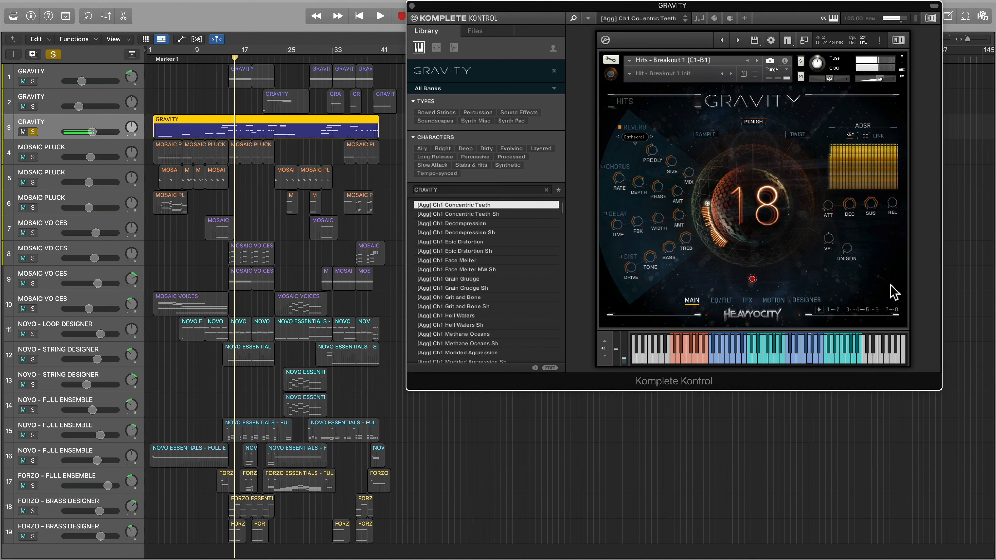
Check the EQ and filter page, return to the main page and try out the Punish control.
left_click(723, 300)
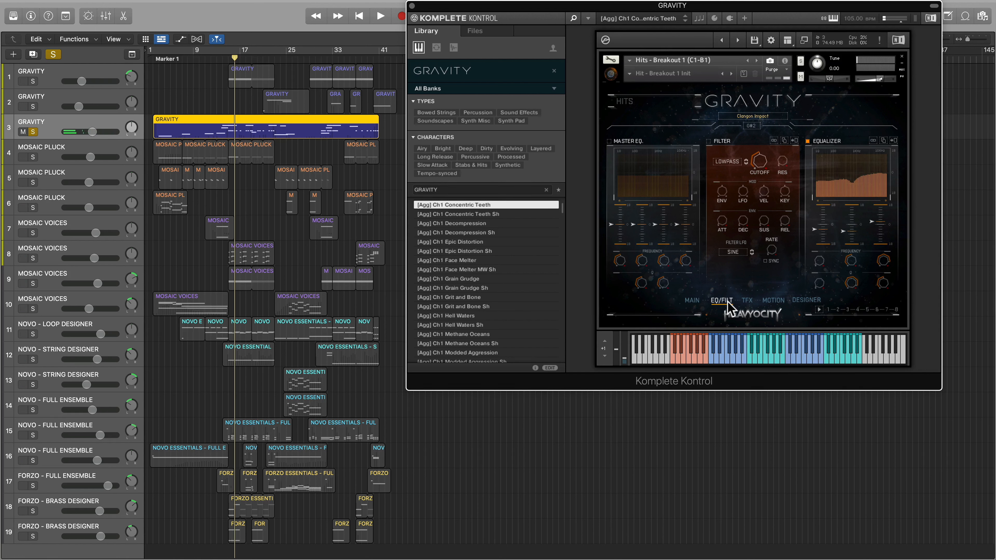
left_click(694, 302)
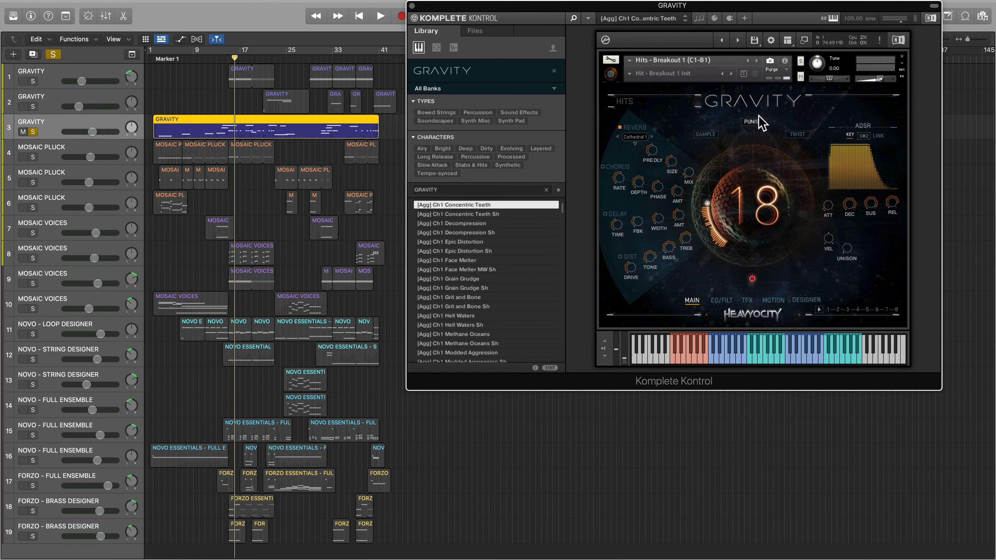
left_click(753, 121)
left_click_drag(754, 207, 757, 230)
Play the third Gravity track from around bar 29 and show its region's Ch. 1 Modulation automation in the Piano Roll.
left_click(317, 59)
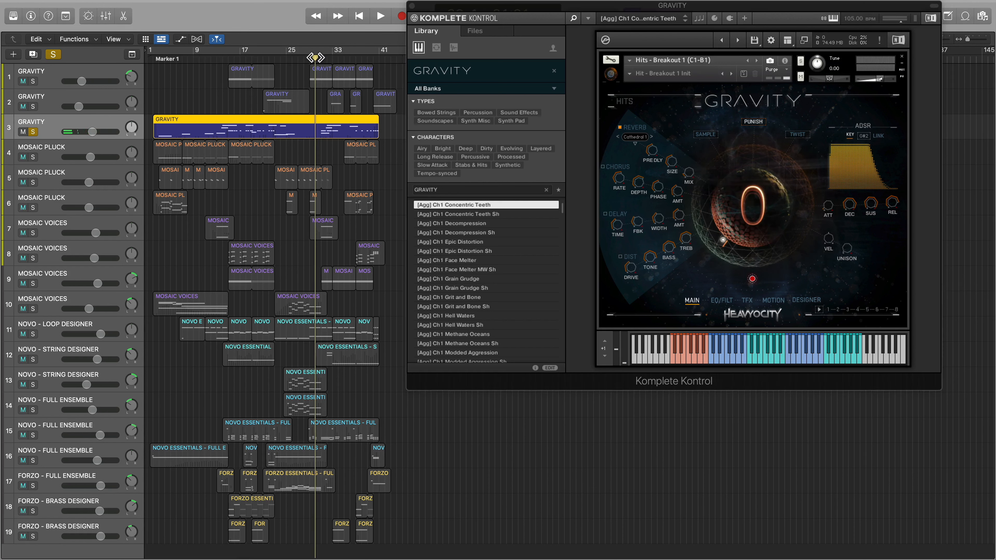
key("space")
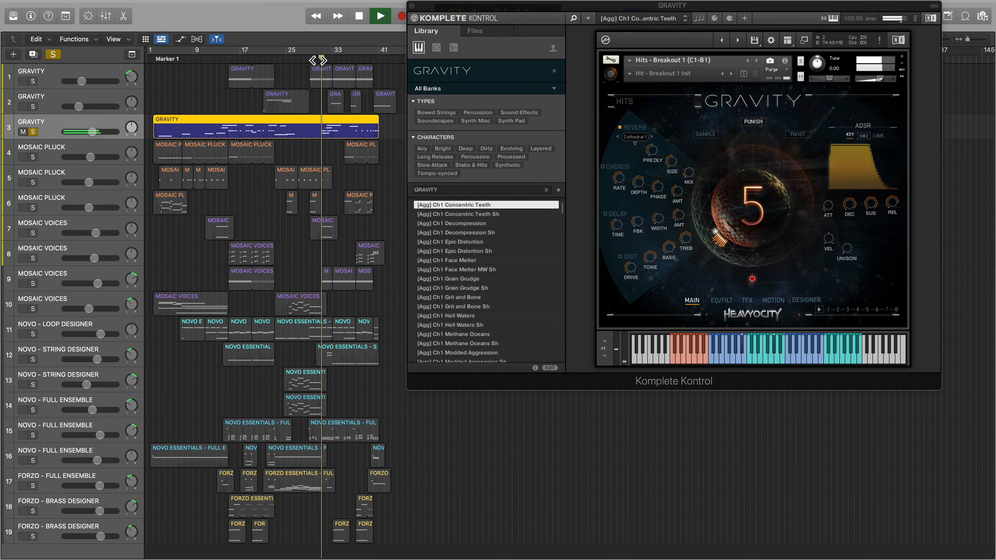
double_click(305, 138)
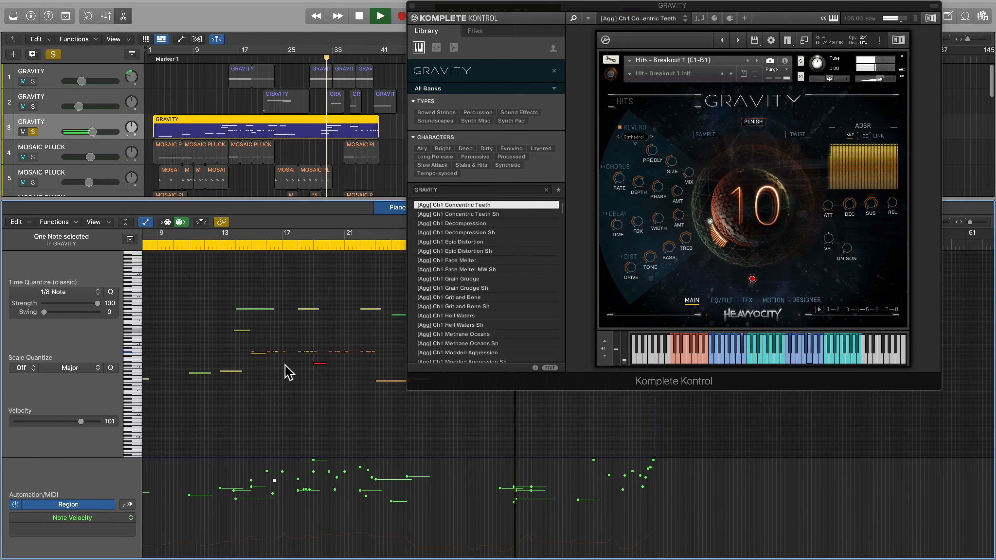
left_click(84, 518)
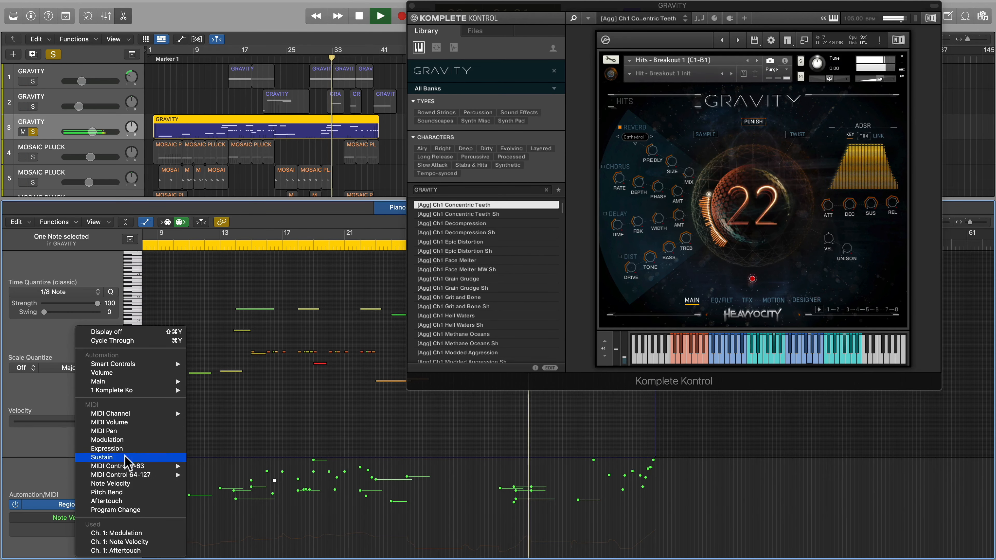
left_click(135, 444)
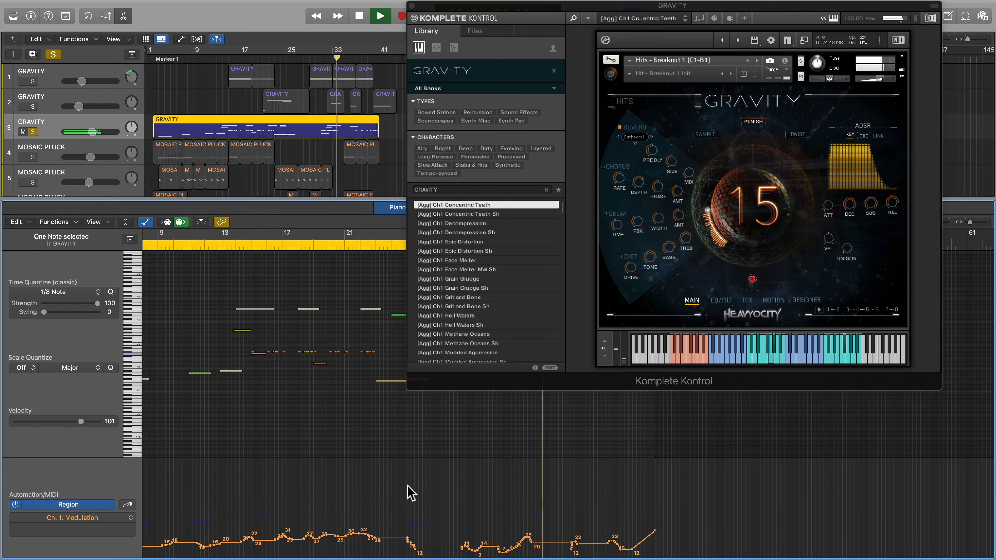
scroll(408, 492, "right", 10)
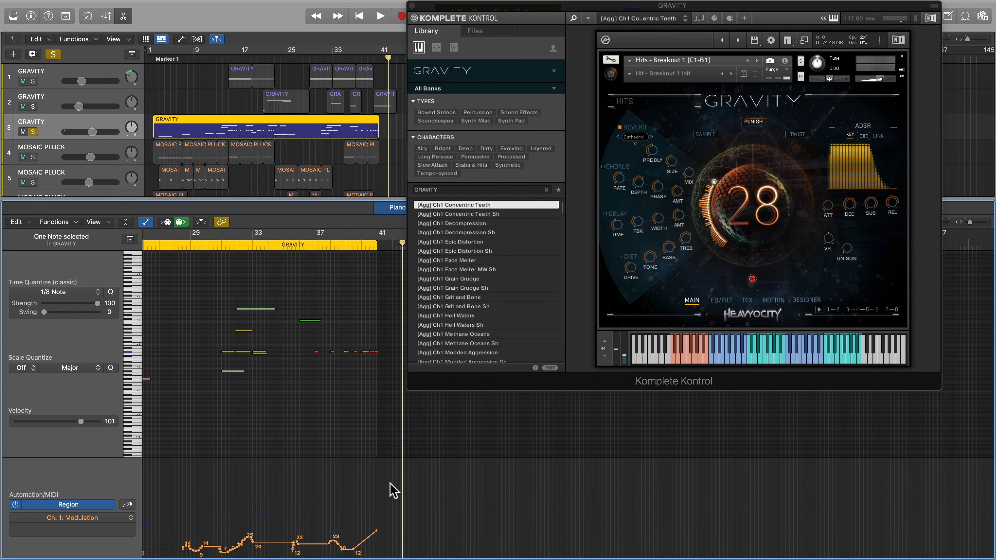
Unsolo the third Gravity track, play the full arrangement from the beginning and close the Gravity instrument window.
left_click(33, 131)
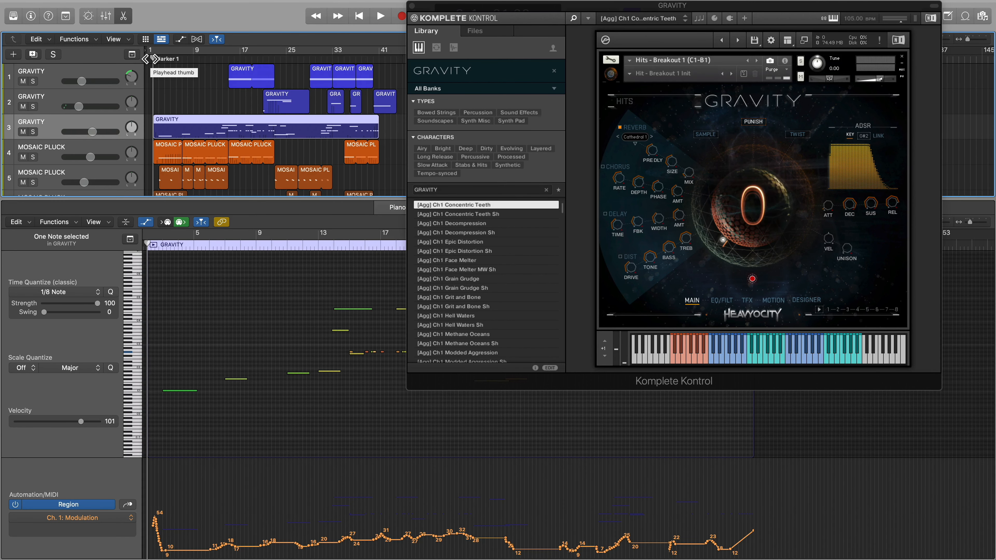
key("space")
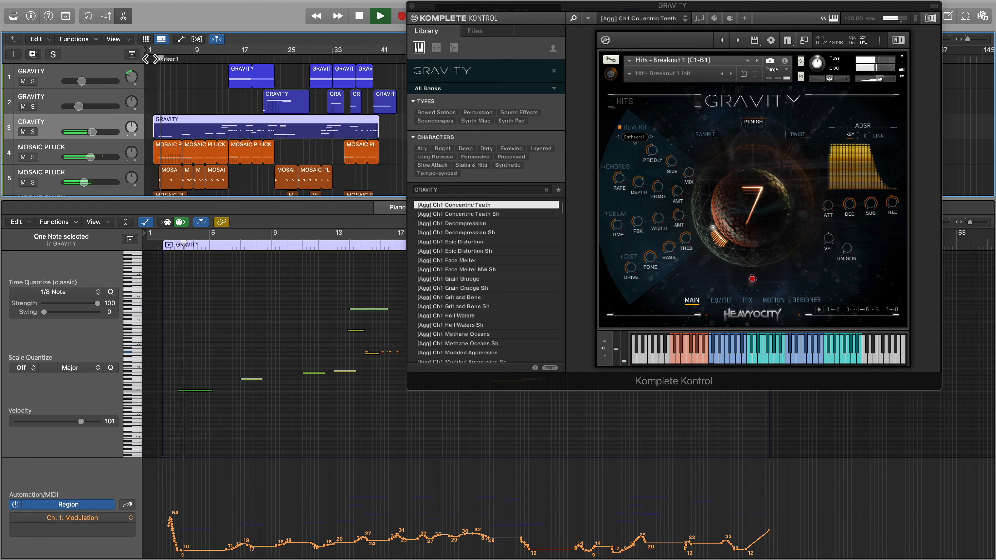
left_click(411, 6)
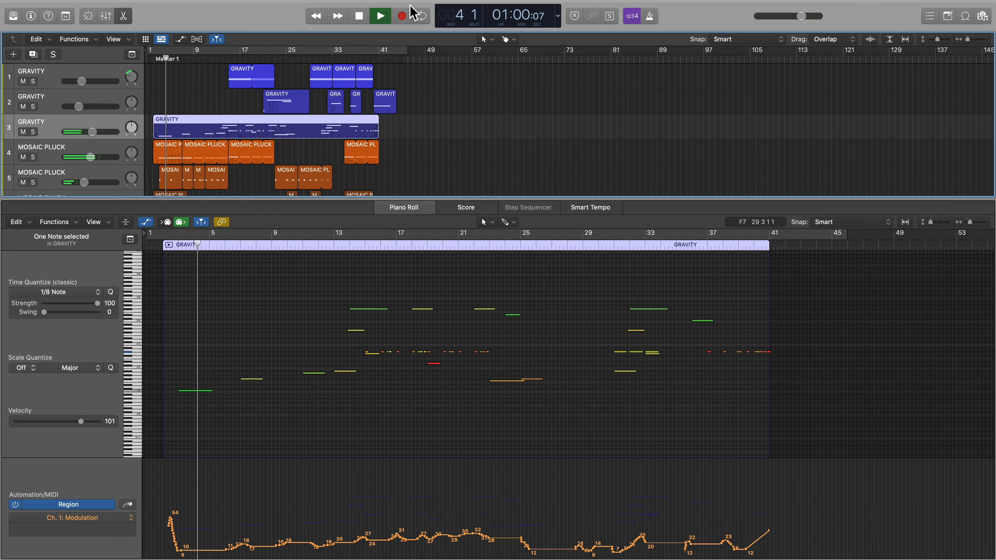
Show the mixer, open iZotope Ozone 7 on the Stereo Out and examine its Equalizer, Dynamics and Imager modules during playback.
key("x")
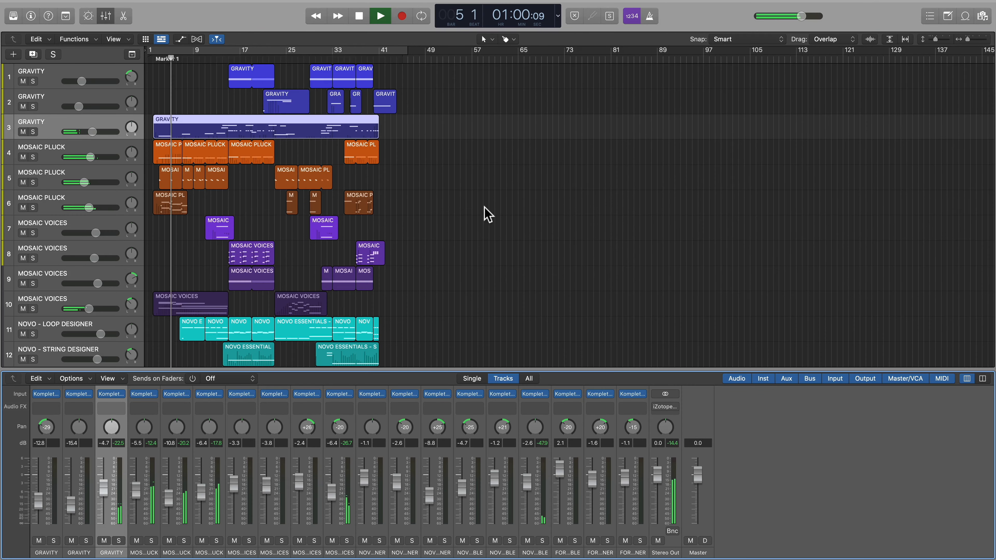
left_click(663, 407)
left_click(352, 389)
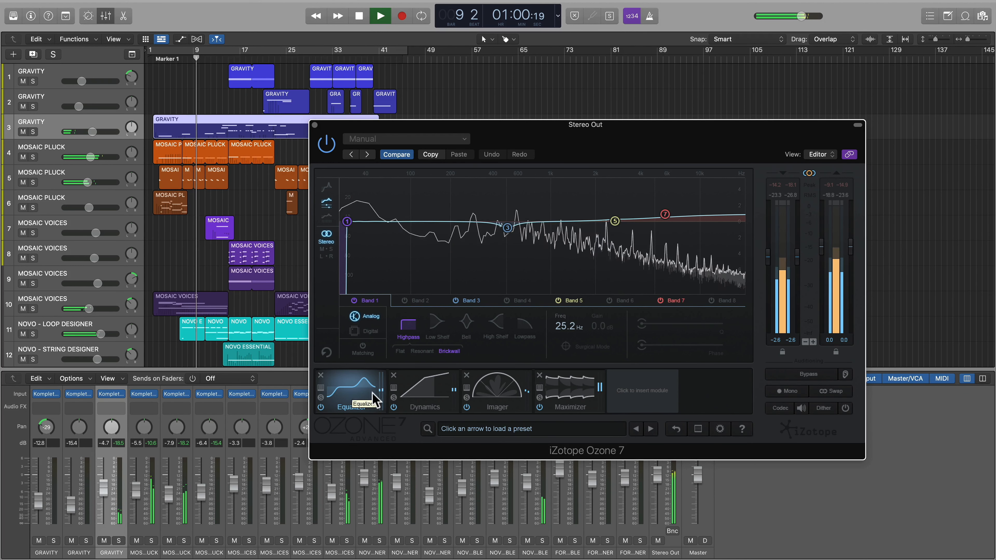
left_click(425, 398)
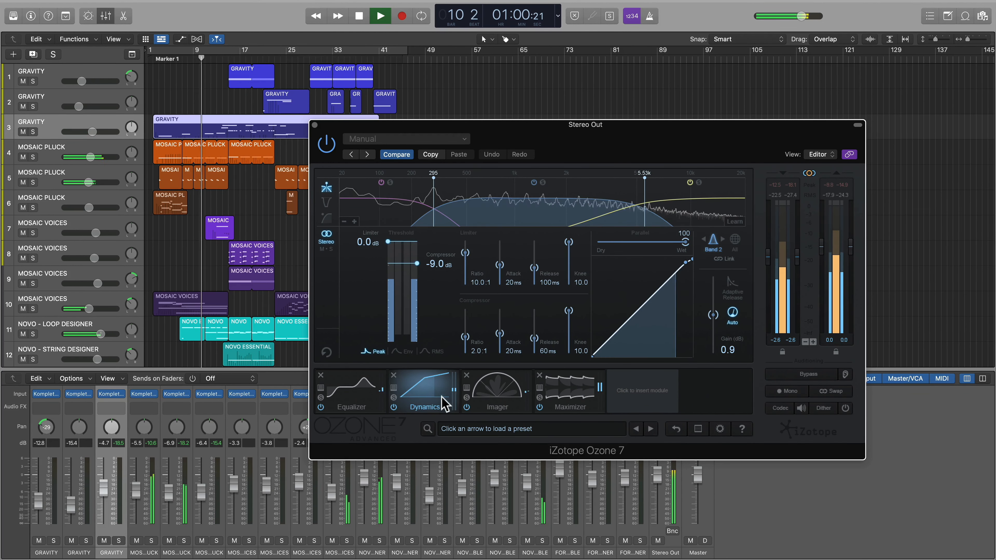
left_click(496, 396)
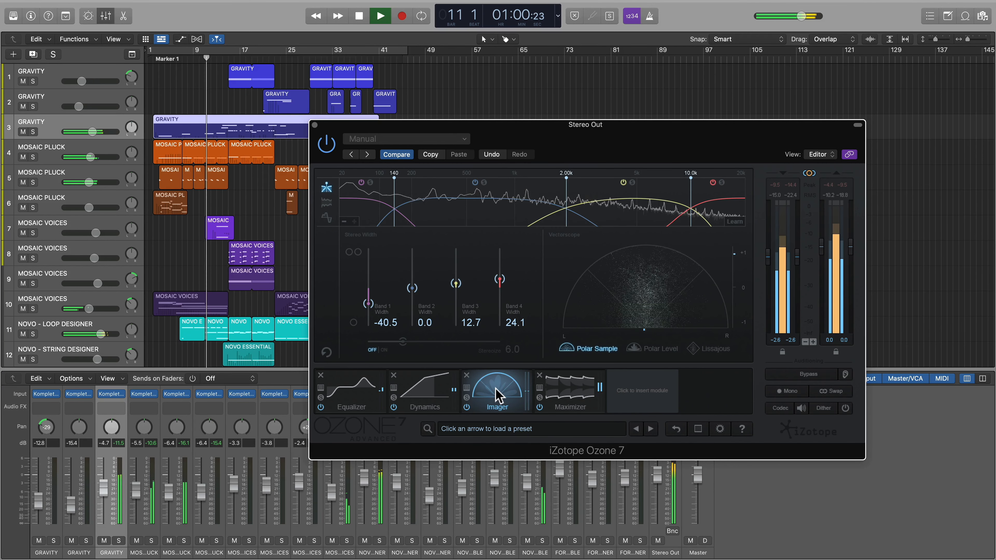
Open Ozone's Maximizer module and set its threshold to -4.3 dB.
left_click(569, 398)
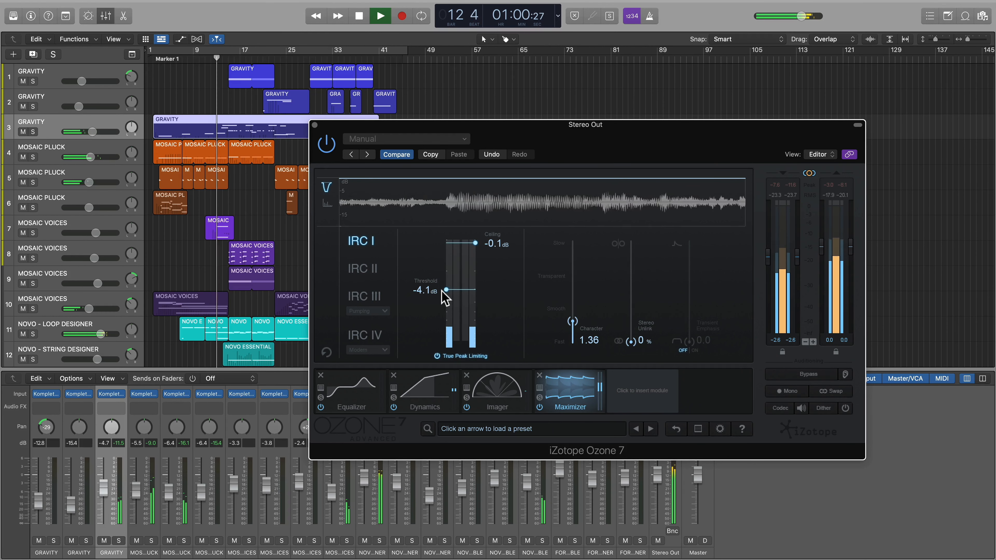
left_click_drag(446, 289, 443, 292)
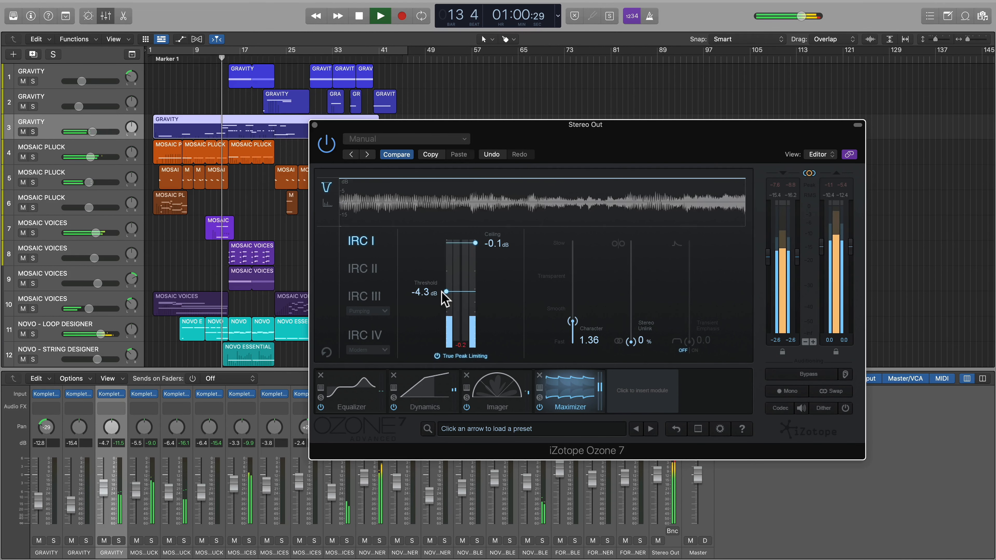